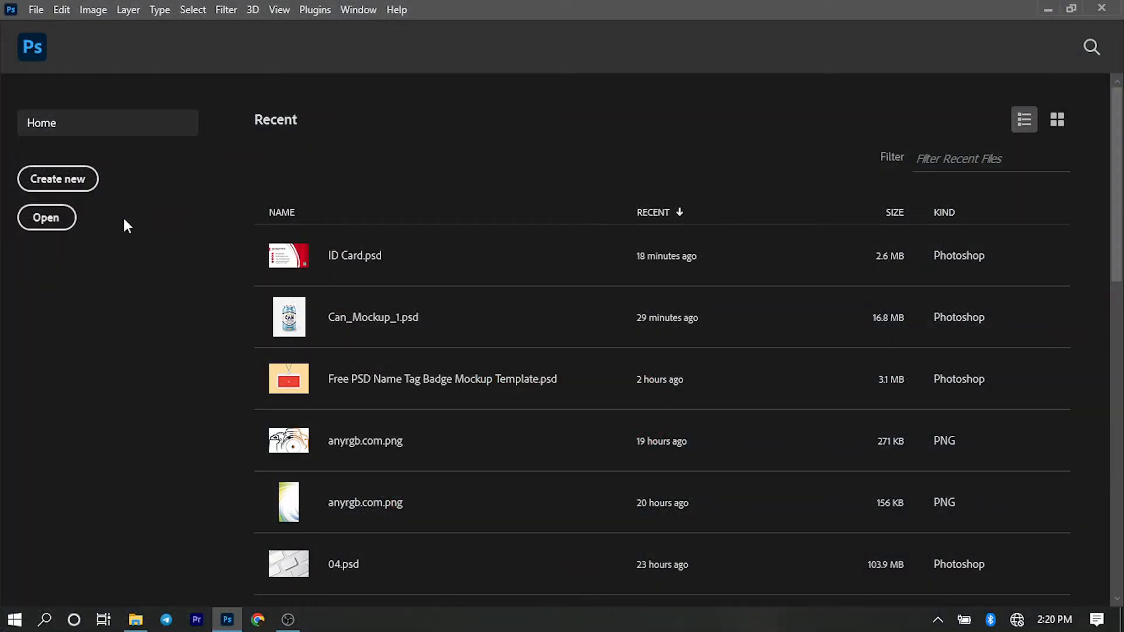
- Start a new document and name it Business Card
{"action": "left_click", "coordinate": [44, 10]}
{"action": "left_click", "coordinate": [38, 25]}
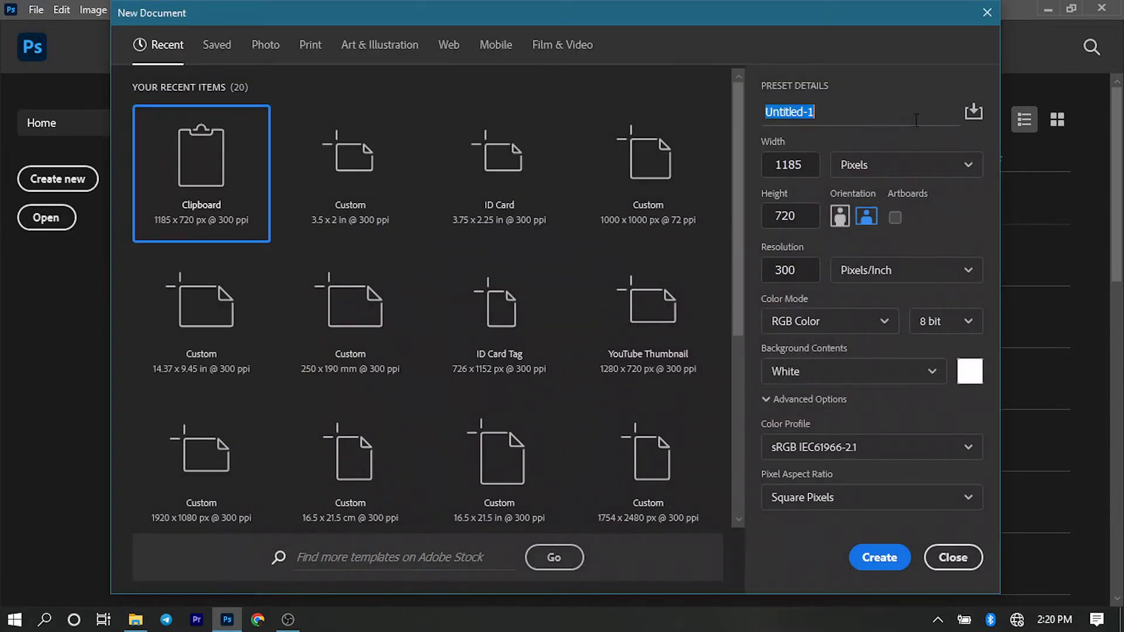
{"action": "type", "text": "Bus"}
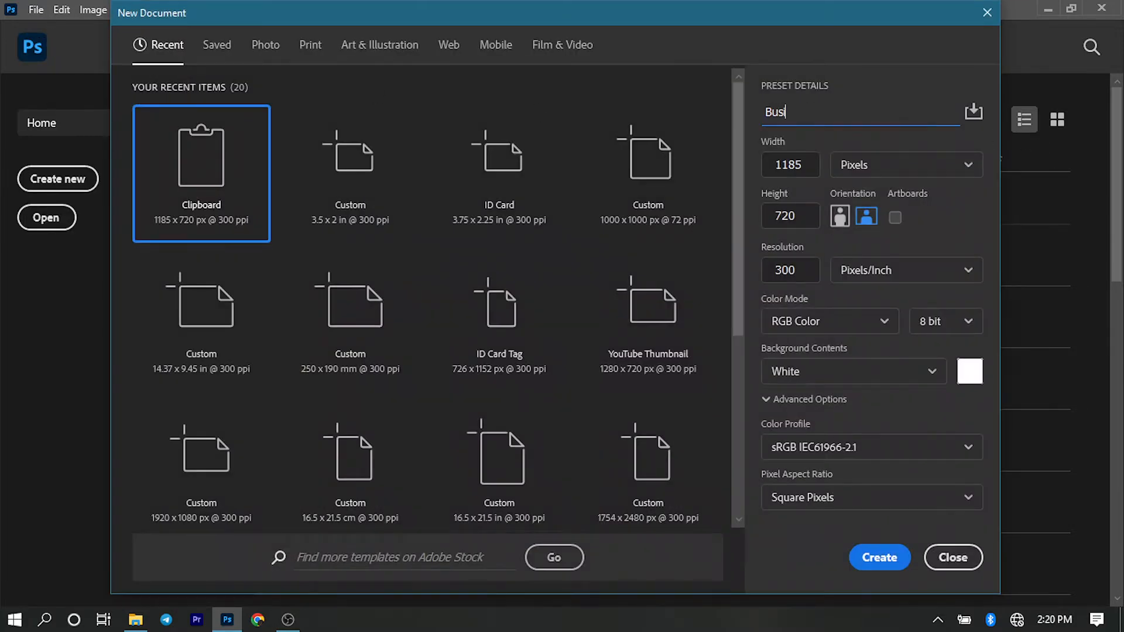
{"action": "type", "text": "iness Card"}
- Set the document's size to 3.75 by 2.25 inches and create it
{"action": "left_click", "coordinate": [884, 169]}
{"action": "left_click", "coordinate": [879, 216]}
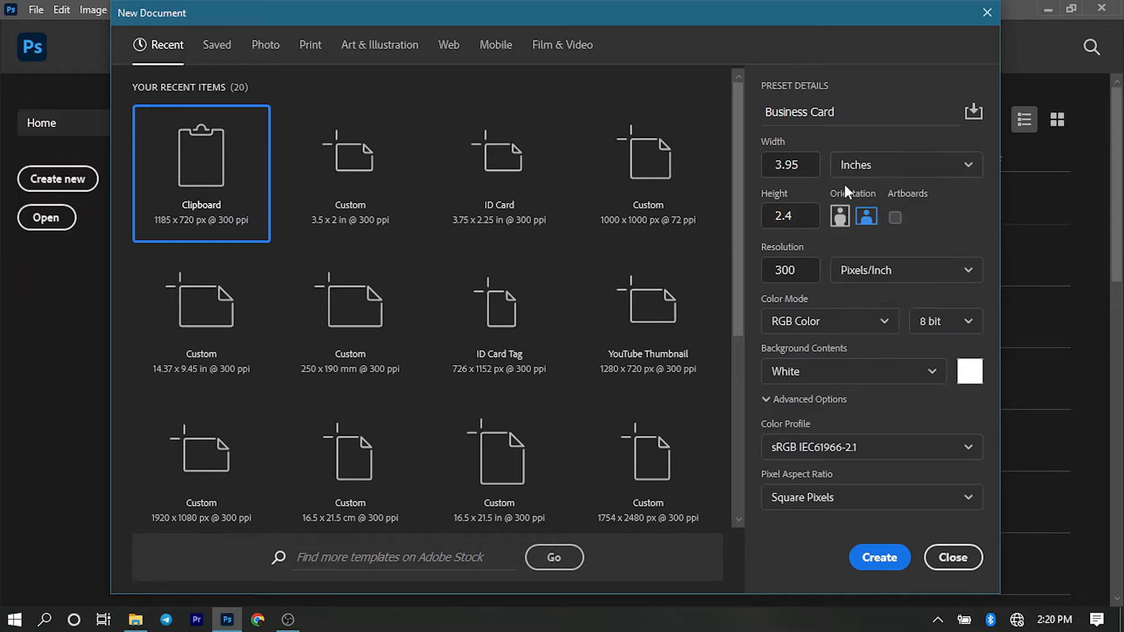
{"action": "left_click", "coordinate": [801, 169]}
{"action": "type", "text": "3.75"}
{"action": "left_click", "coordinate": [793, 216]}
{"action": "type", "text": "2.25"}
{"action": "left_click", "coordinate": [880, 562]}
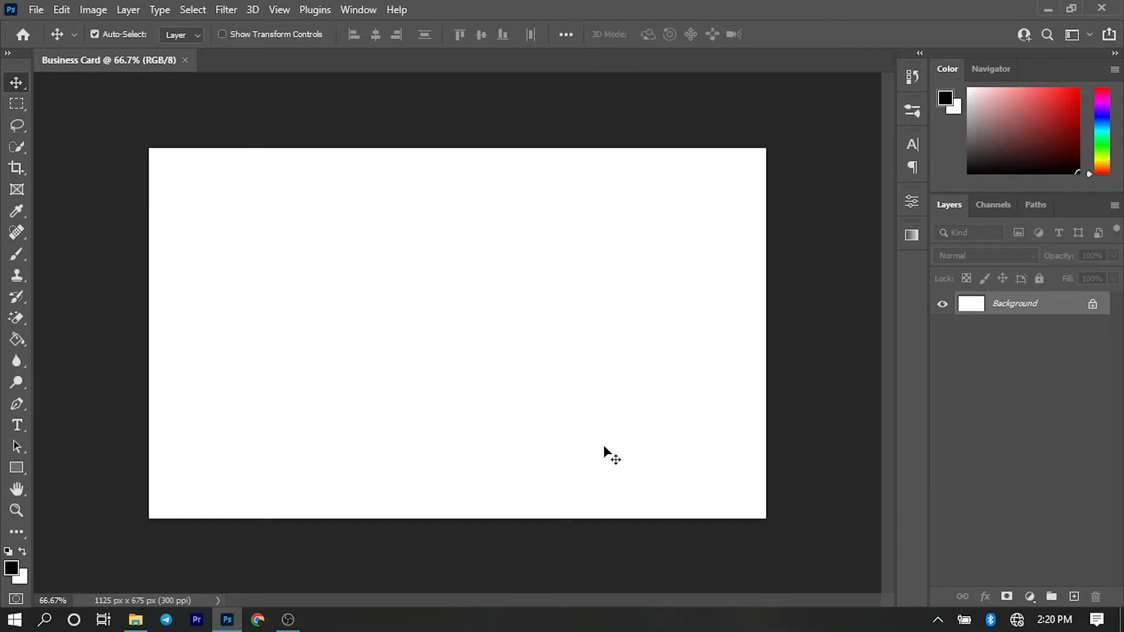
- Place the red curve image anyrgb.com (1).png from the Resources folder flush with the card's left edge
{"action": "left_click", "coordinate": [134, 619]}
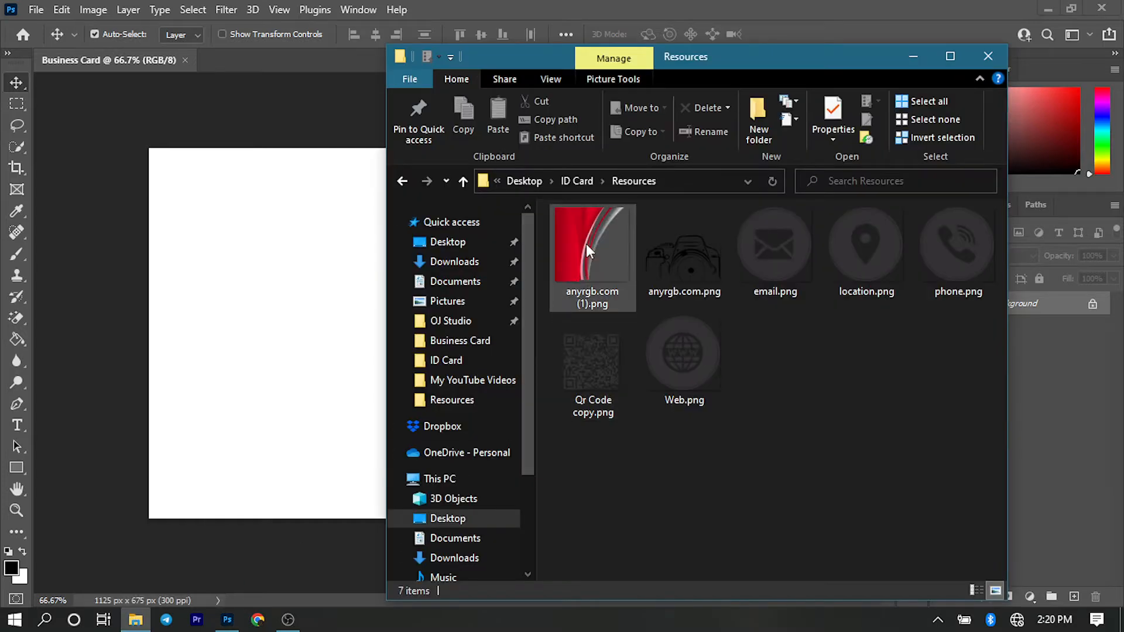
{"action": "left_click_drag", "start_coordinate": [586, 244], "coordinate": [285, 293]}
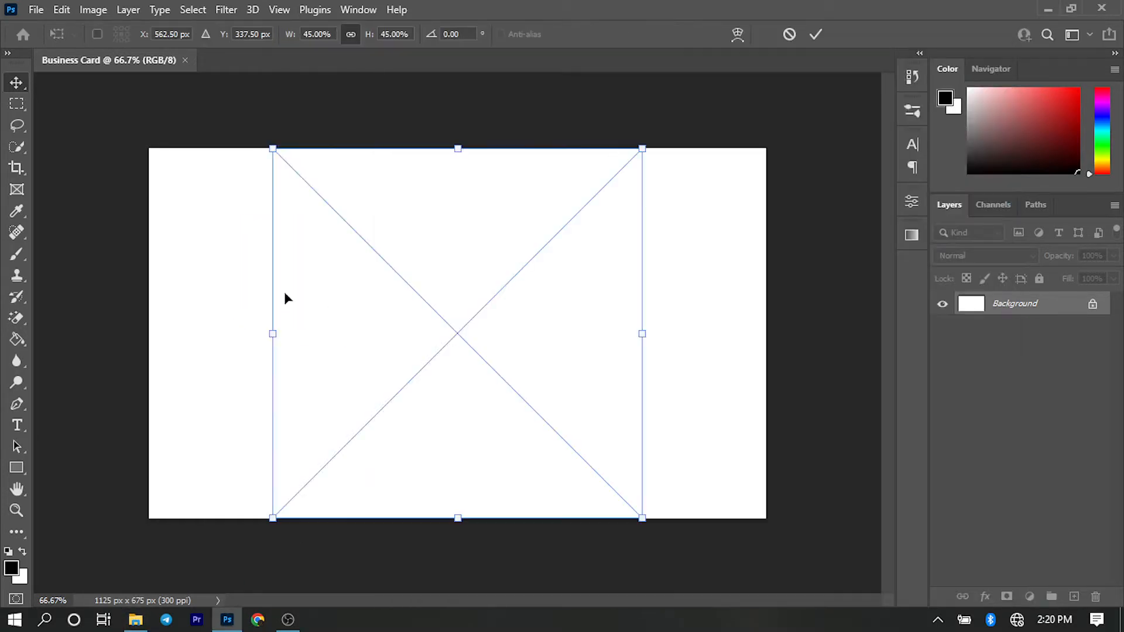
{"action": "left_click_drag", "start_coordinate": [434, 318], "coordinate": [312, 315]}
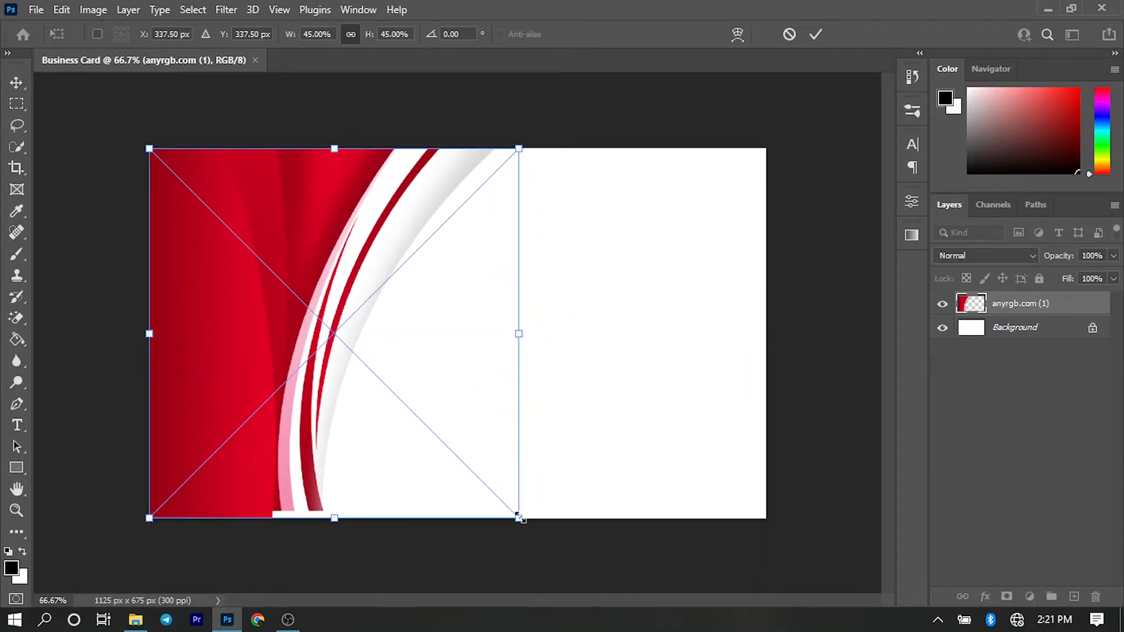
- Enlarge the placed red artwork to about 47.1% so it overlaps the card's edges, and lock its layer
{"action": "left_click_drag", "start_coordinate": [519, 516], "coordinate": [531, 518]}
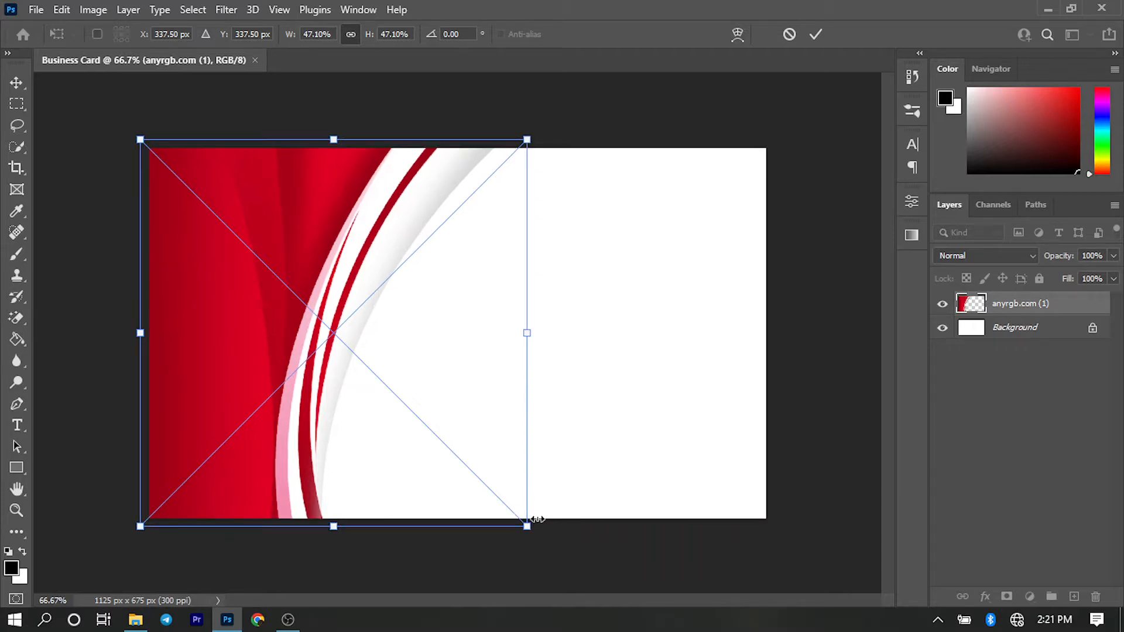
{"action": "left_click", "coordinate": [820, 26]}
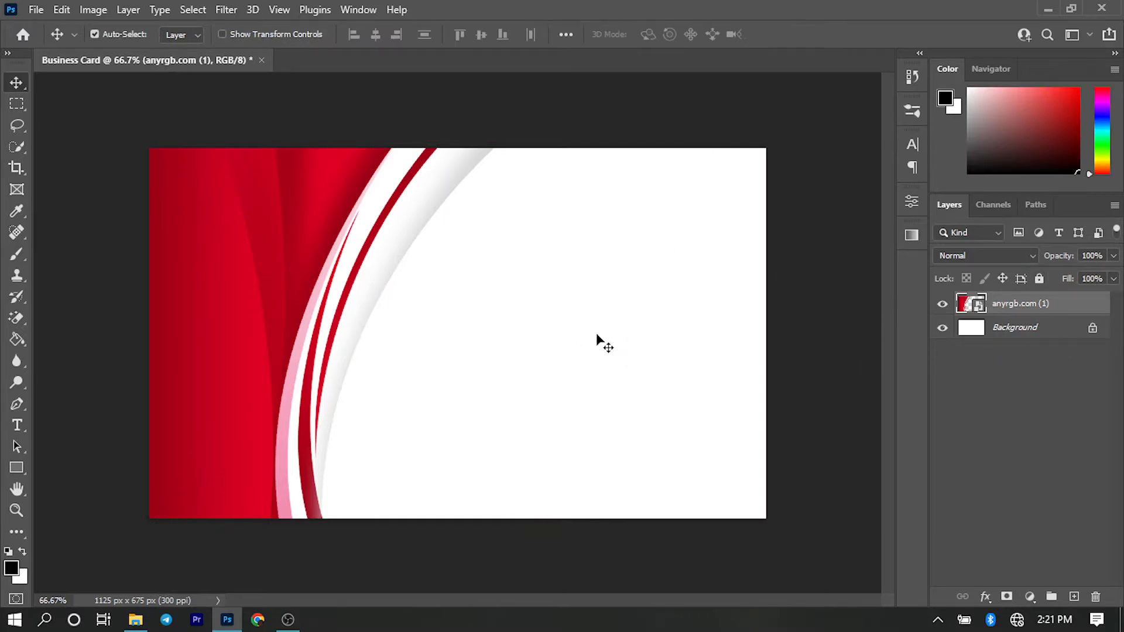
{"action": "left_click", "coordinate": [1041, 279]}
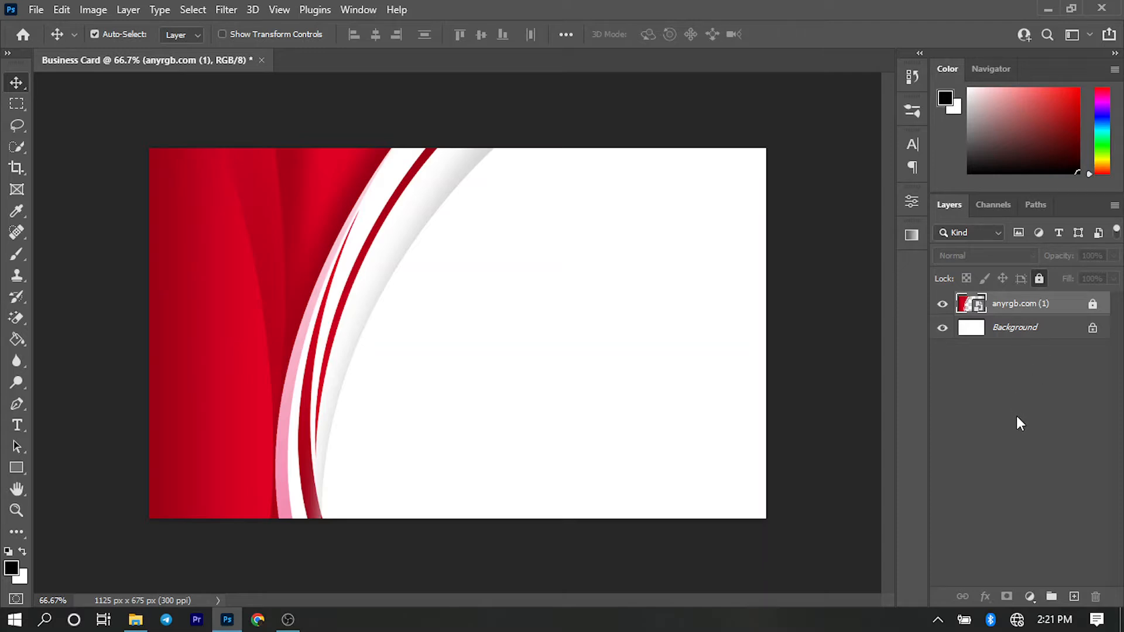
{"action": "left_click", "coordinate": [999, 475]}
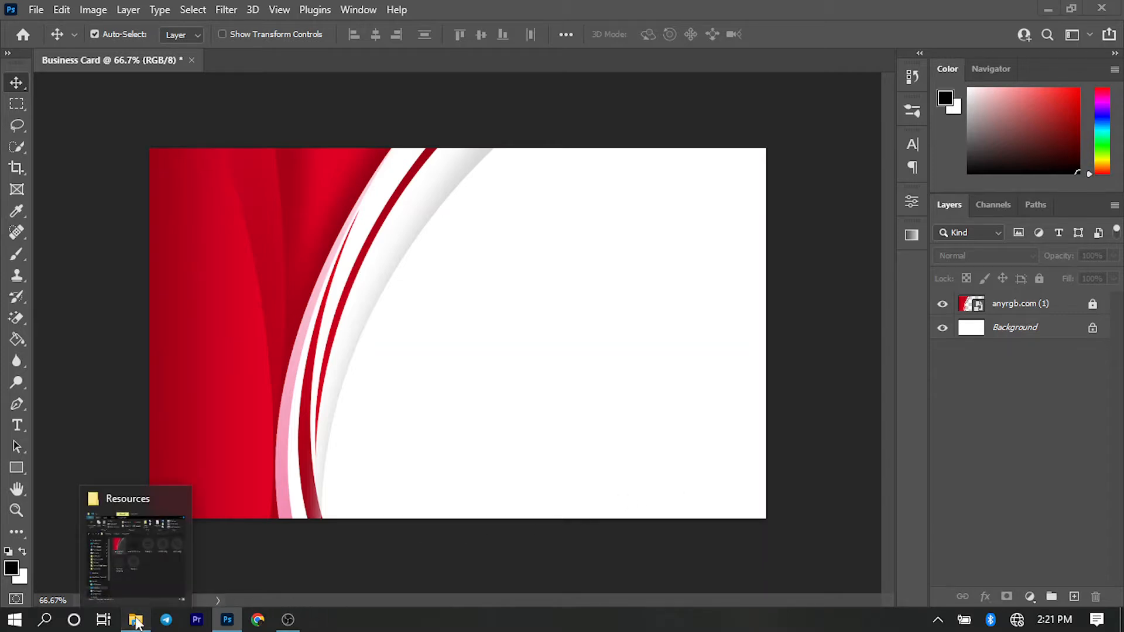
- Place the camera image anyrgb.com.png at about 7.76% scale in the card's white area, vertically centred
{"action": "left_click", "coordinate": [136, 620]}
{"action": "left_click_drag", "start_coordinate": [684, 254], "coordinate": [338, 333]}
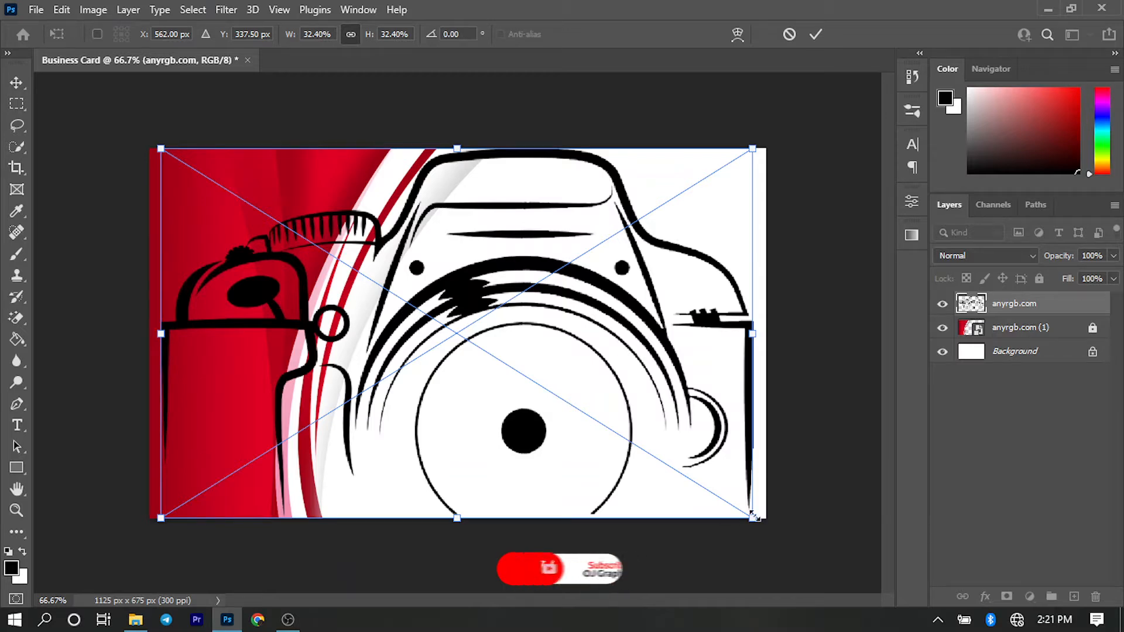
{"action": "left_click_drag", "start_coordinate": [753, 517], "coordinate": [523, 386]}
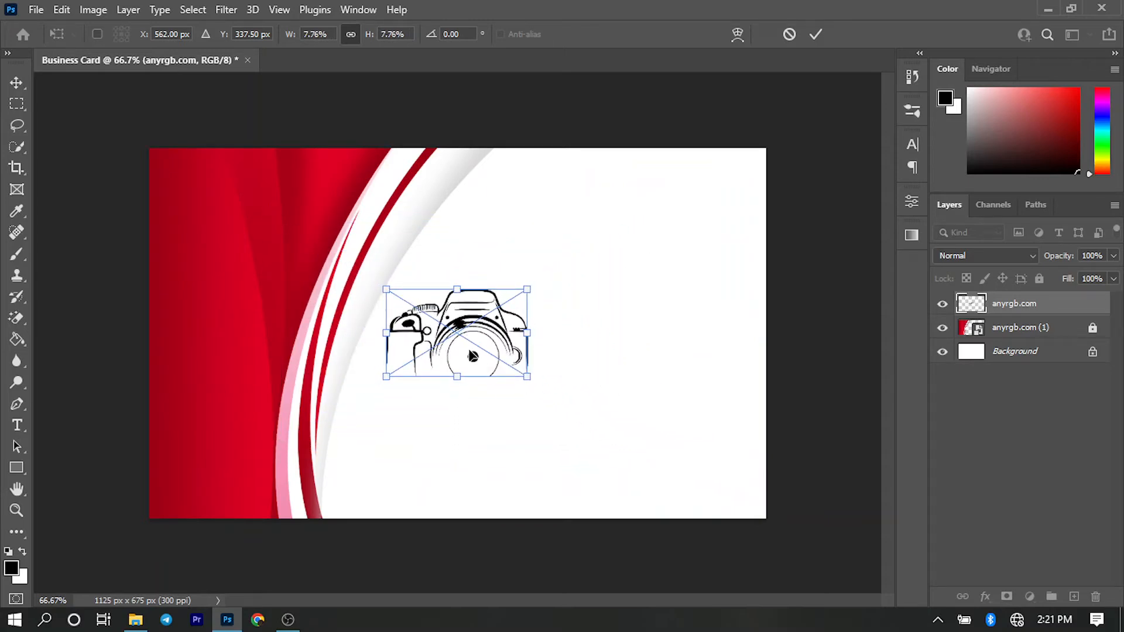
{"action": "left_click_drag", "start_coordinate": [473, 355], "coordinate": [577, 356]}
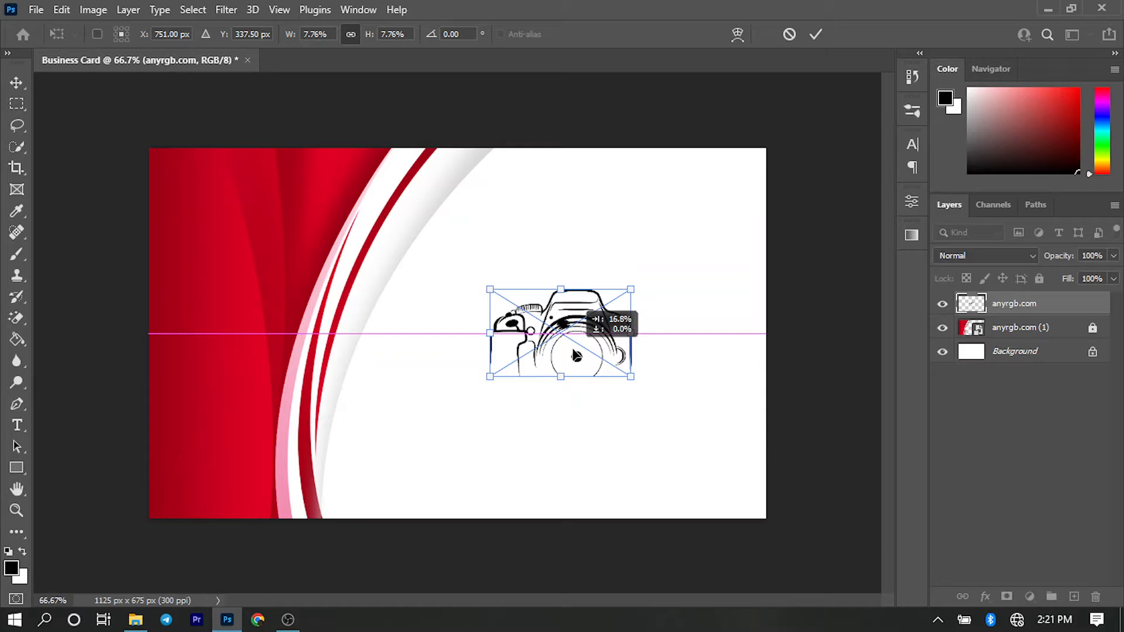
{"action": "left_click_drag", "start_coordinate": [577, 355], "coordinate": [587, 356]}
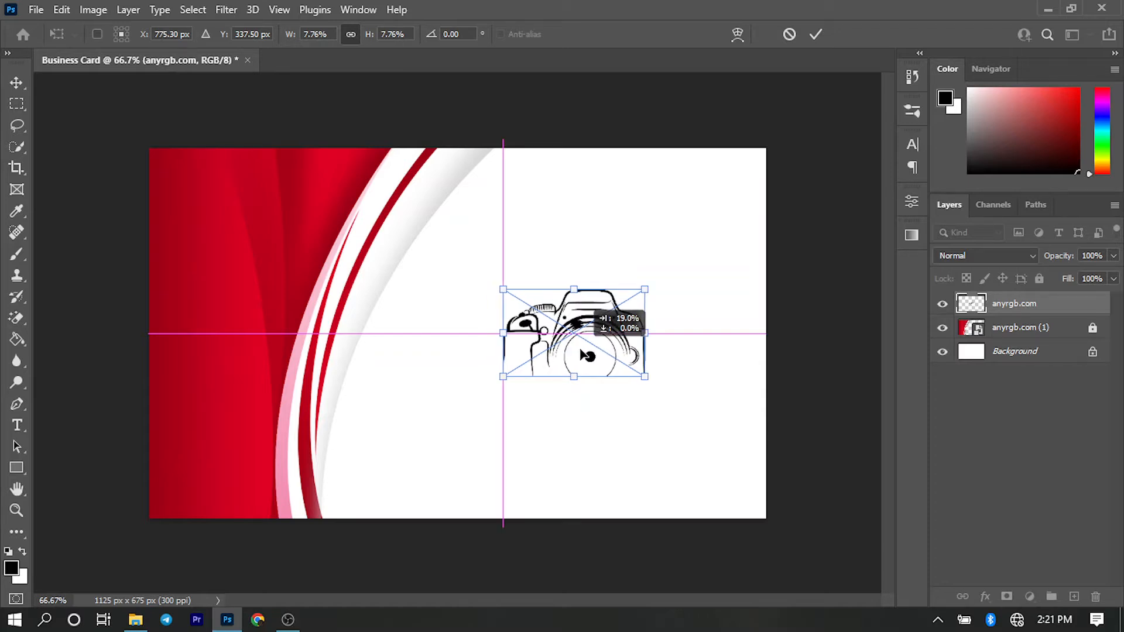
{"action": "left_click_drag", "start_coordinate": [587, 355], "coordinate": [588, 356]}
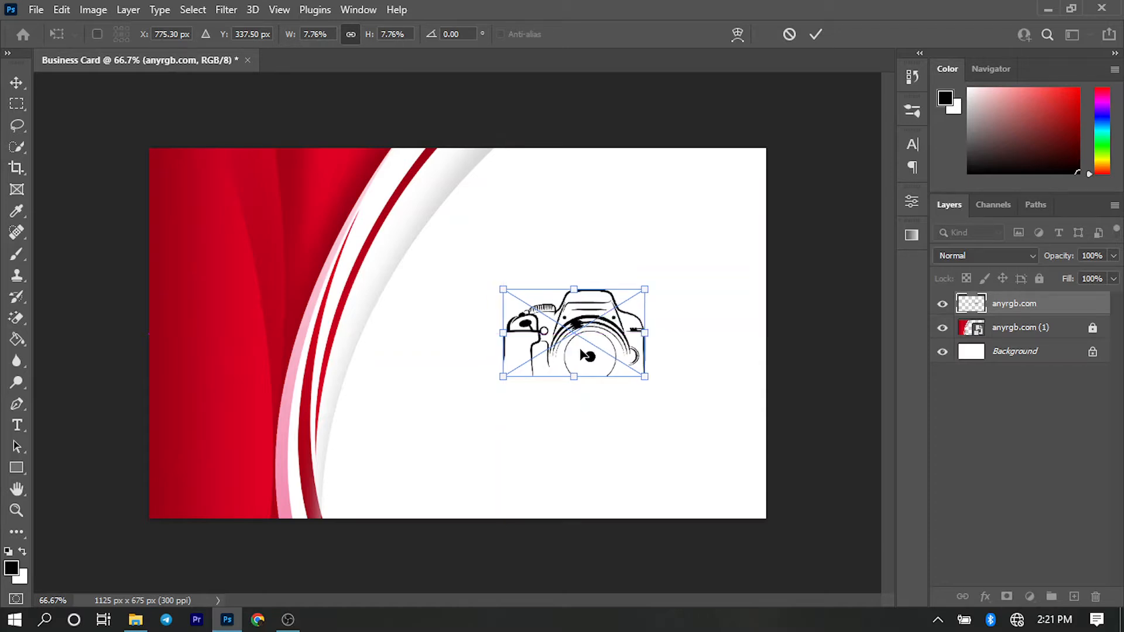
{"action": "left_click", "coordinate": [817, 35]}
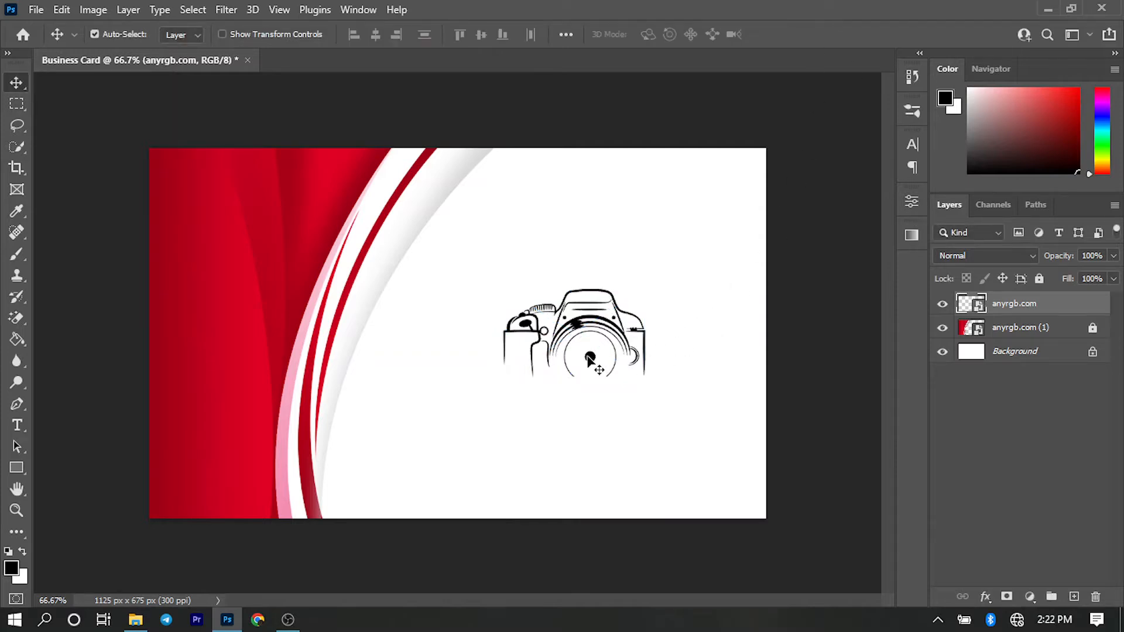
- Scale the camera image down to about 6.63% around its centre
{"action": "key", "text": "ctrl+t"}
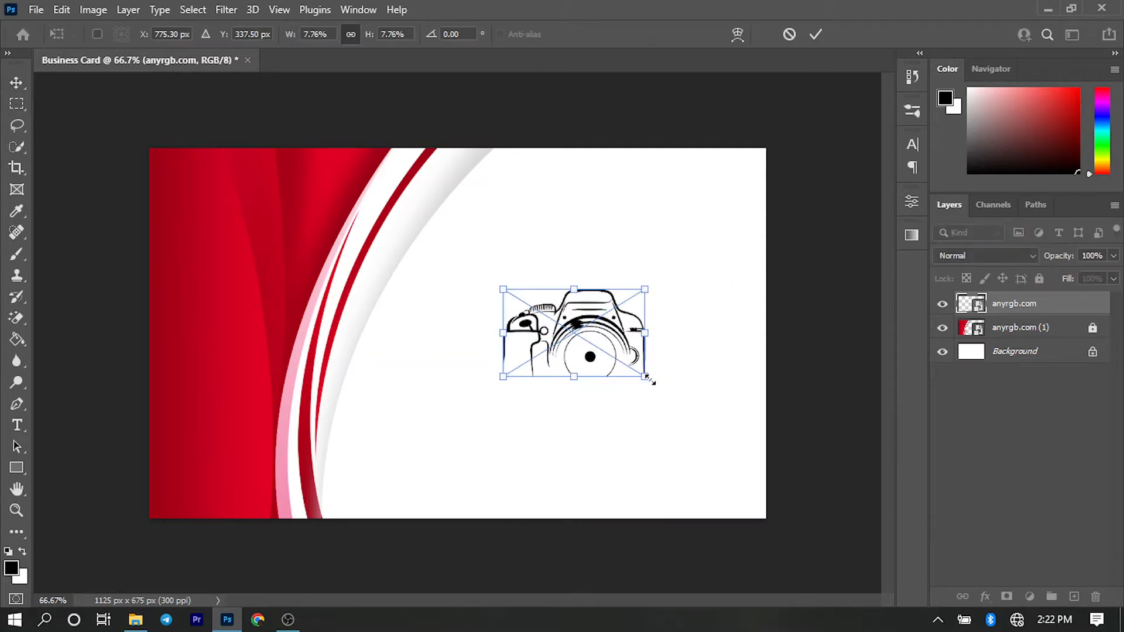
{"action": "left_click_drag", "start_coordinate": [647, 379], "coordinate": [642, 371]}
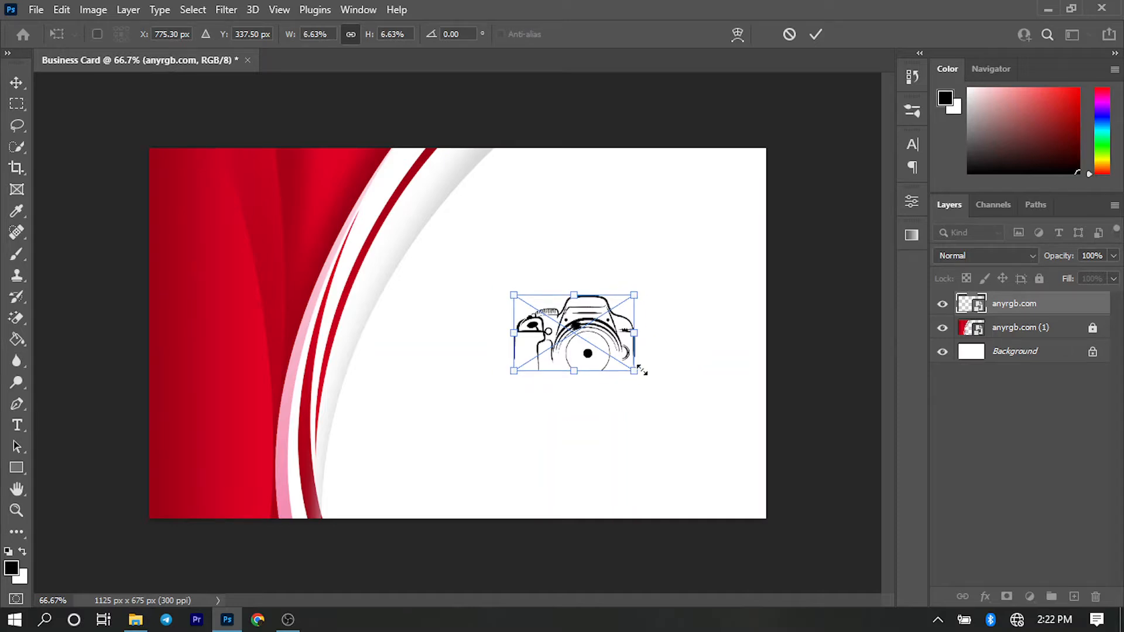
{"action": "key", "text": "Return"}
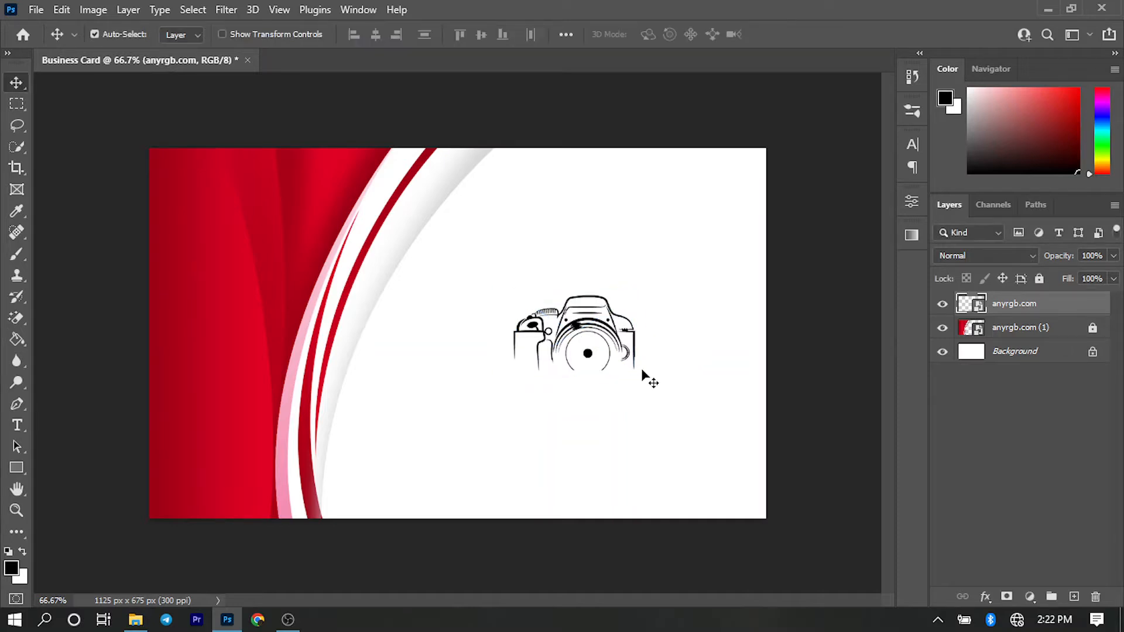
{"action": "left_click", "coordinate": [662, 467]}
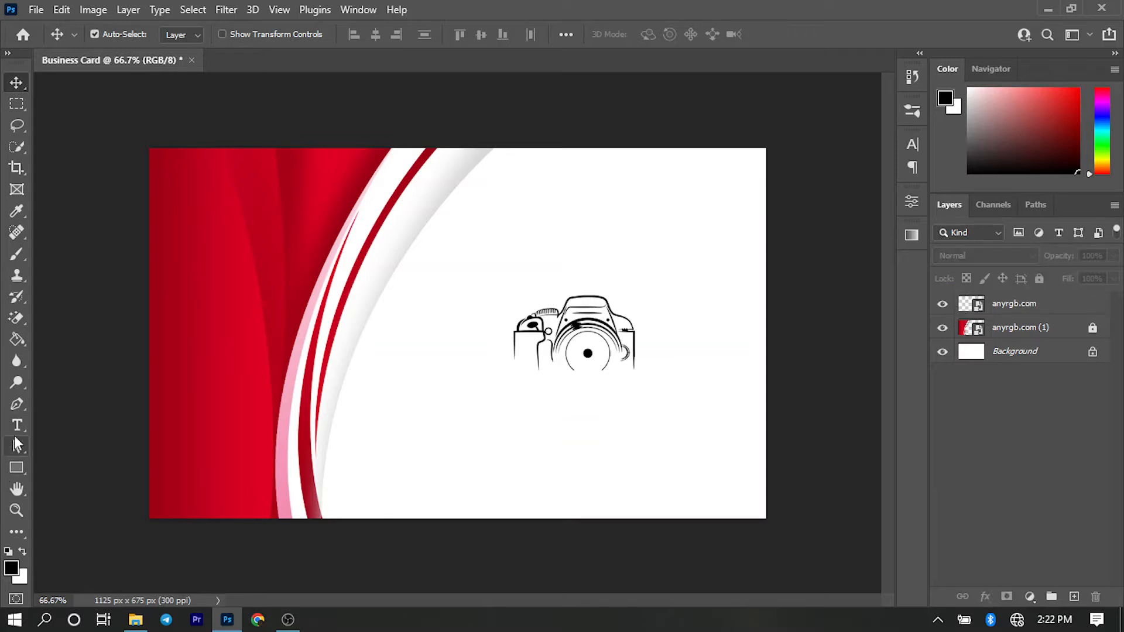
- Set the Horizontal Type tool's font to Raleway Black
{"action": "left_click", "coordinate": [16, 434]}
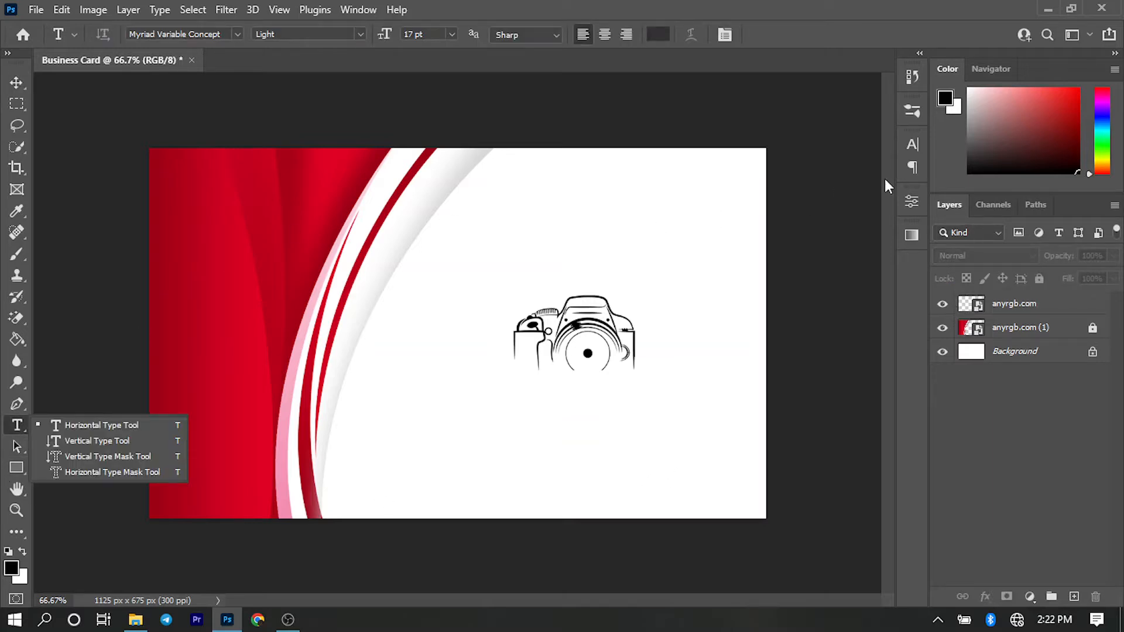
{"action": "left_click", "coordinate": [911, 146]}
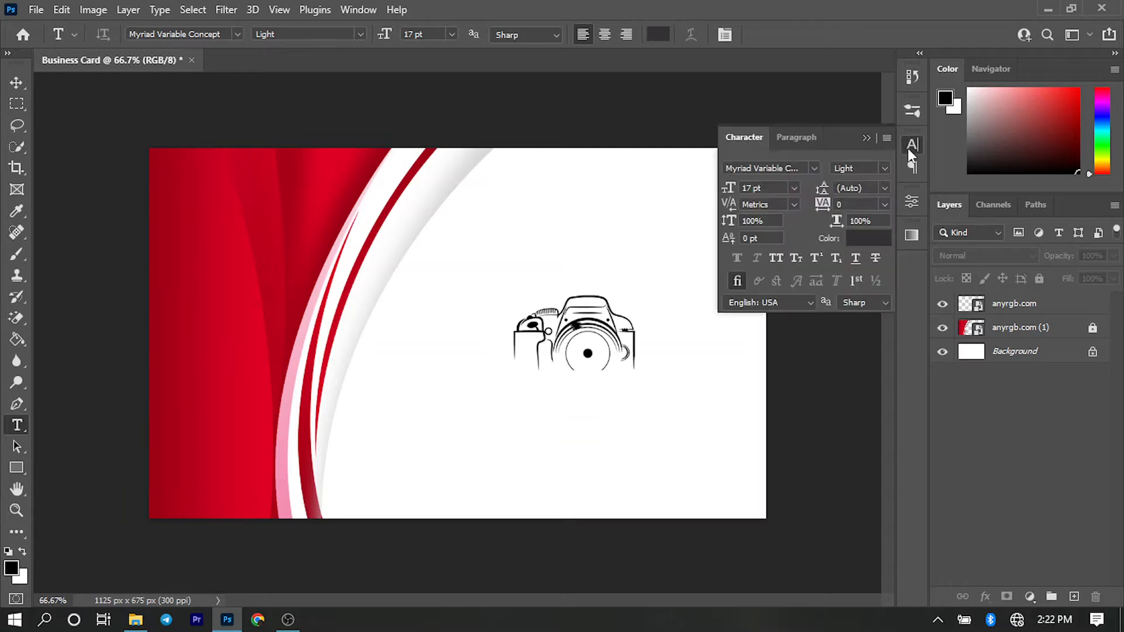
{"action": "left_click", "coordinate": [800, 168]}
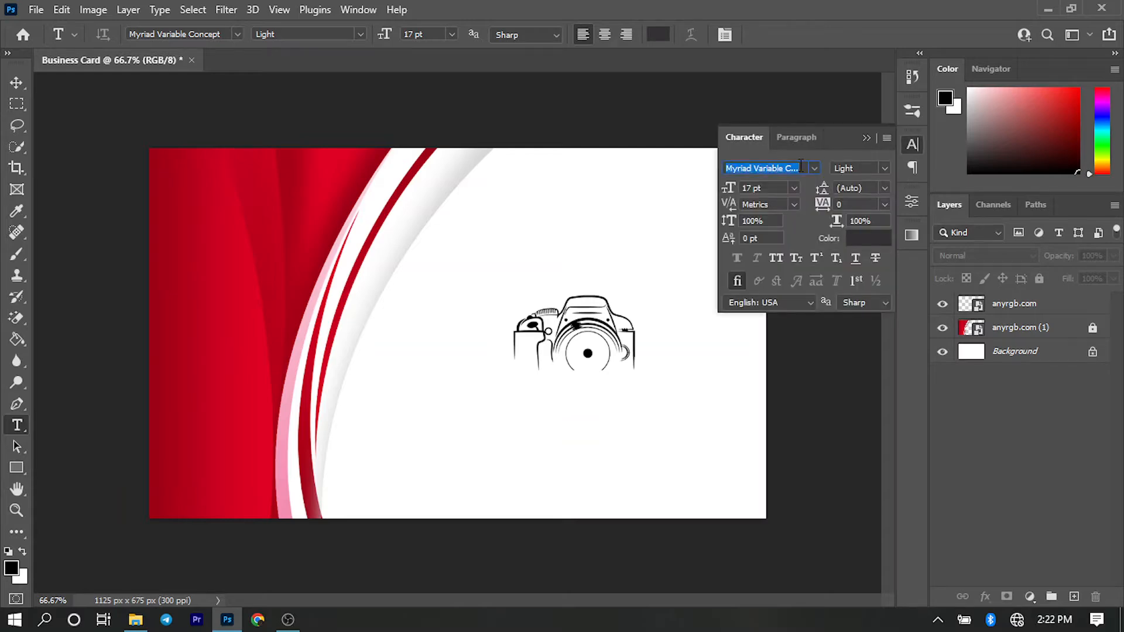
{"action": "type", "text": "Rale"}
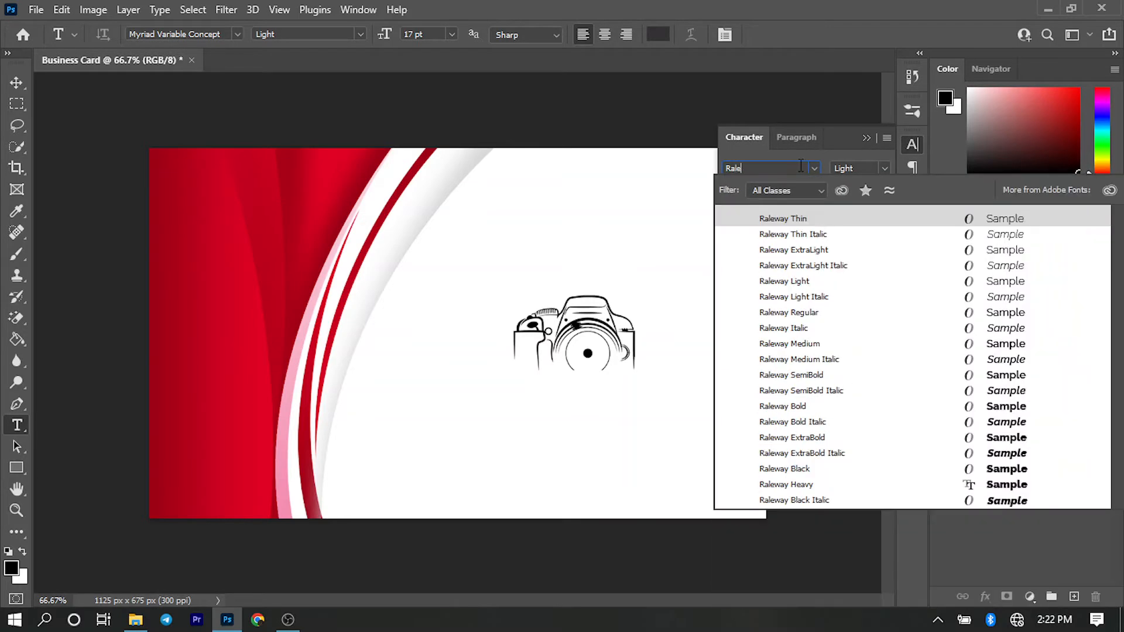
{"action": "type", "text": "way"}
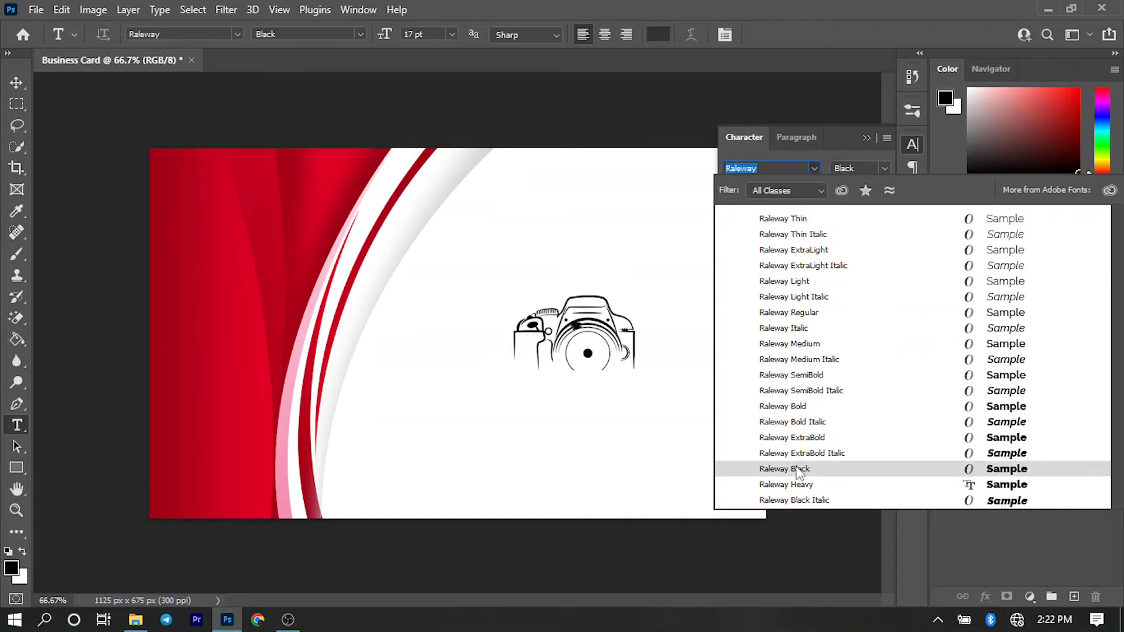
{"action": "left_click", "coordinate": [798, 469]}
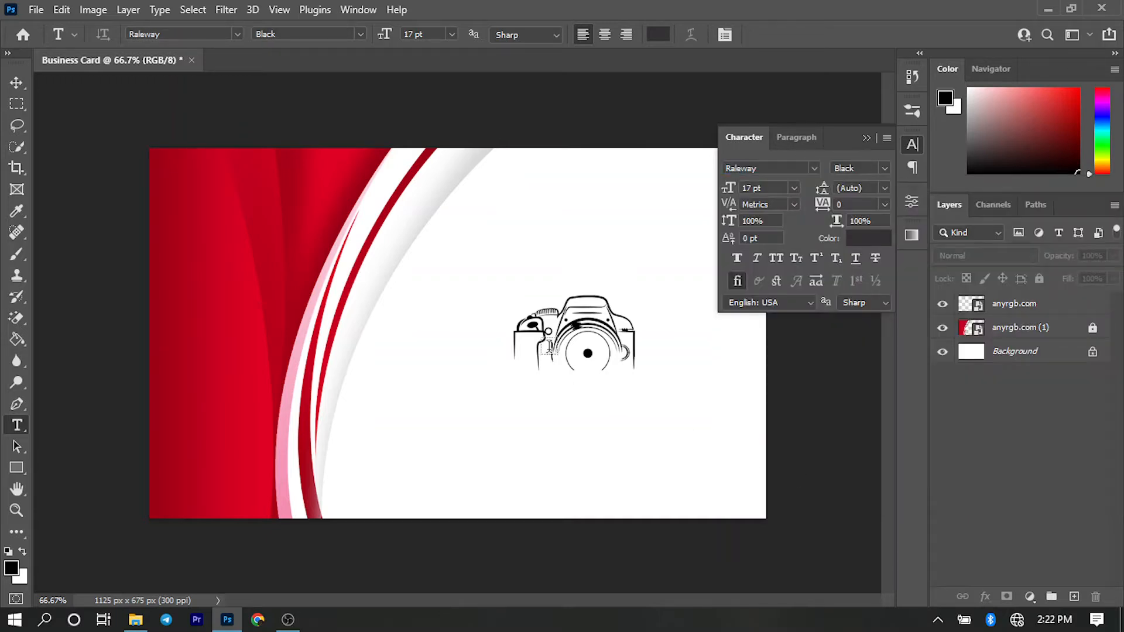
- Add the 17 pt text MAKARIOS just below the camera
{"action": "left_click", "coordinate": [559, 407]}
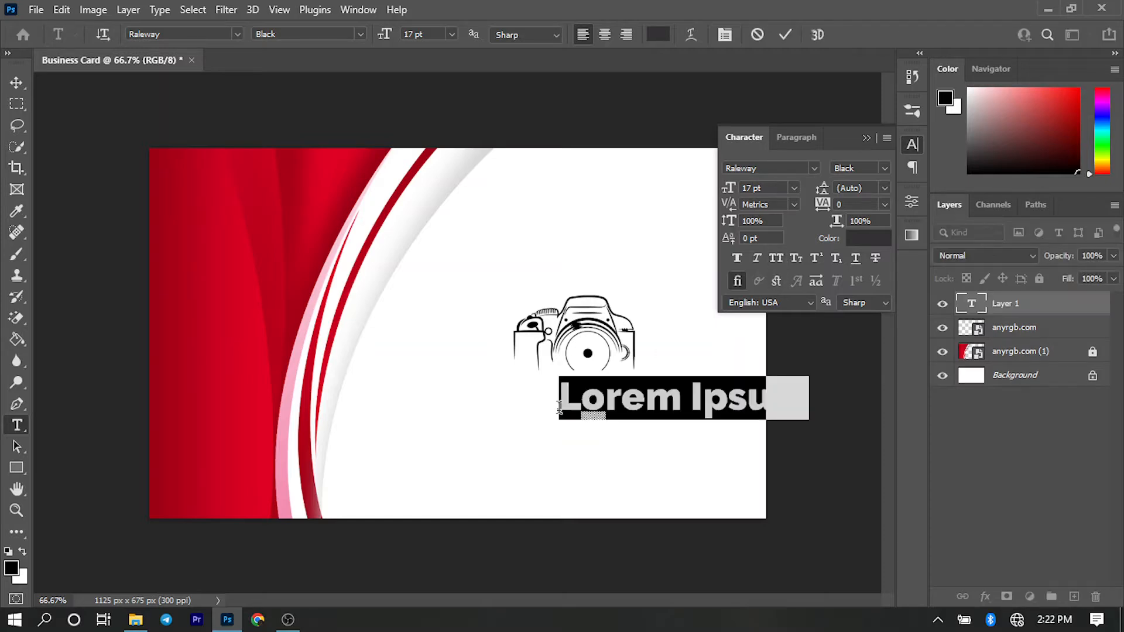
{"action": "type", "text": "MAK"}
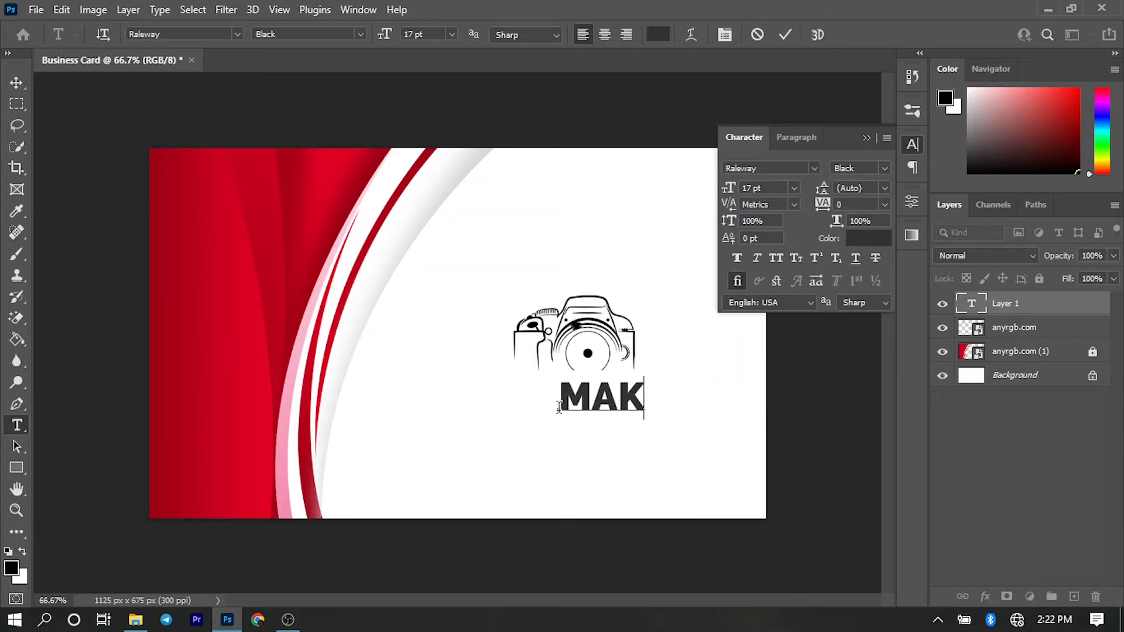
{"action": "type", "text": "ARI OS"}
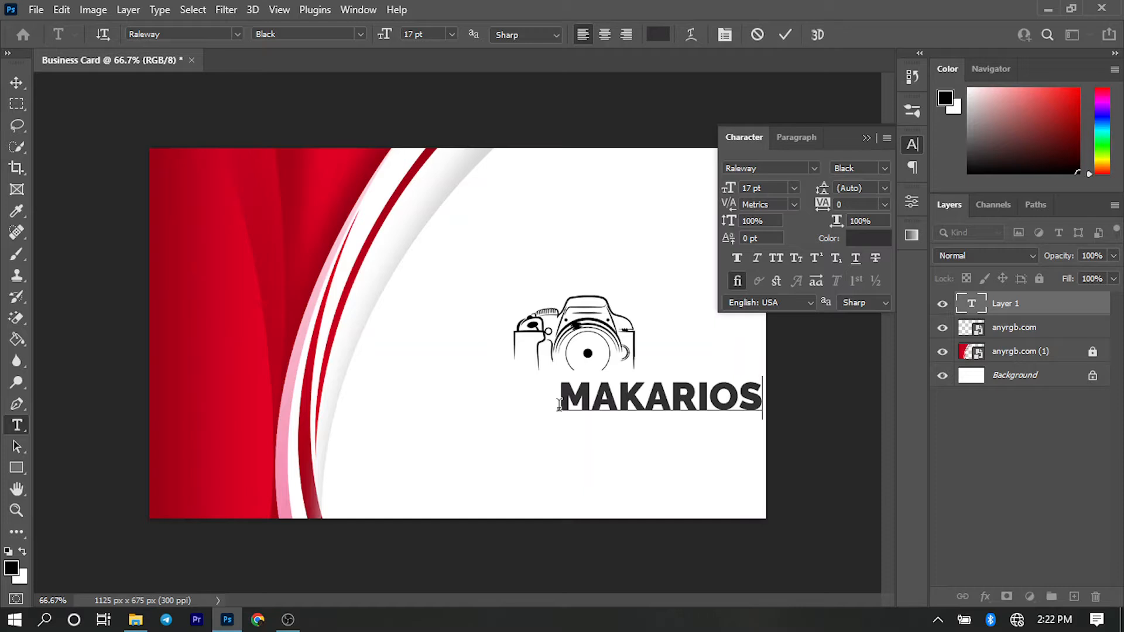
- Append PIX in Raleway Regular to the MAKARIOS text and move the whole line left beneath the camera
{"action": "left_click", "coordinate": [886, 170]}
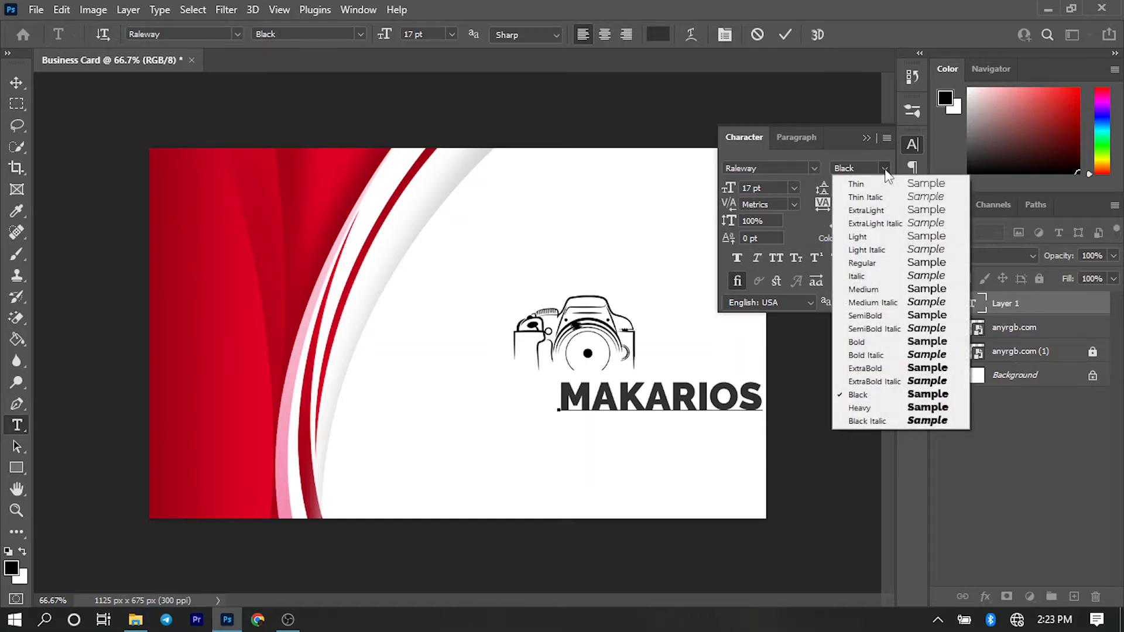
{"action": "left_click", "coordinate": [873, 264]}
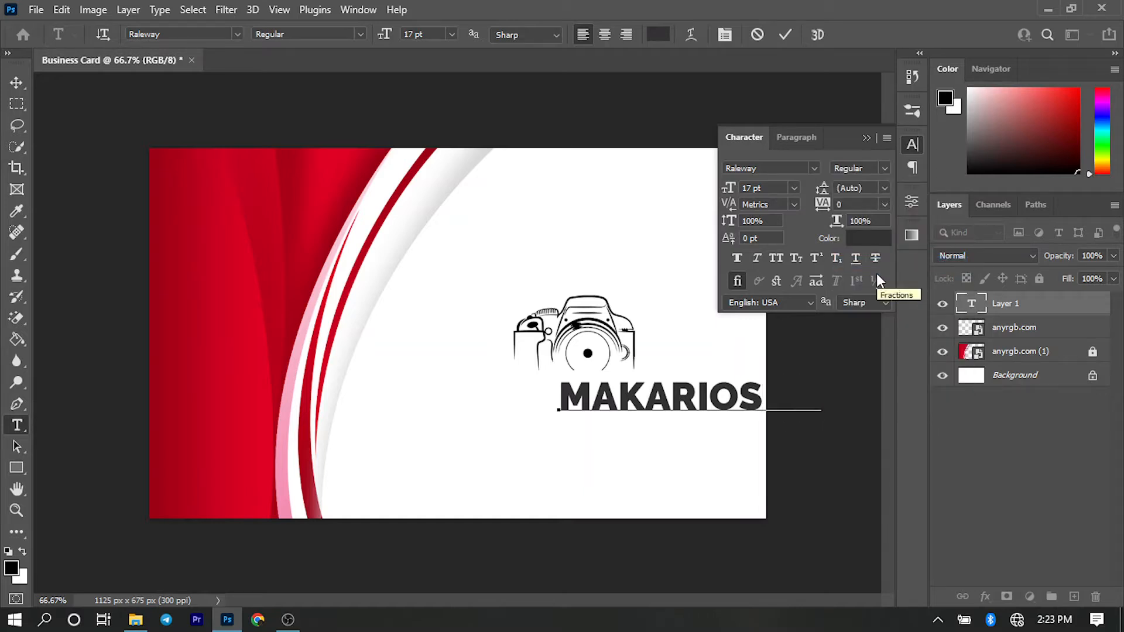
{"action": "key", "text": "ctrl+Return"}
{"action": "key", "text": "v"}
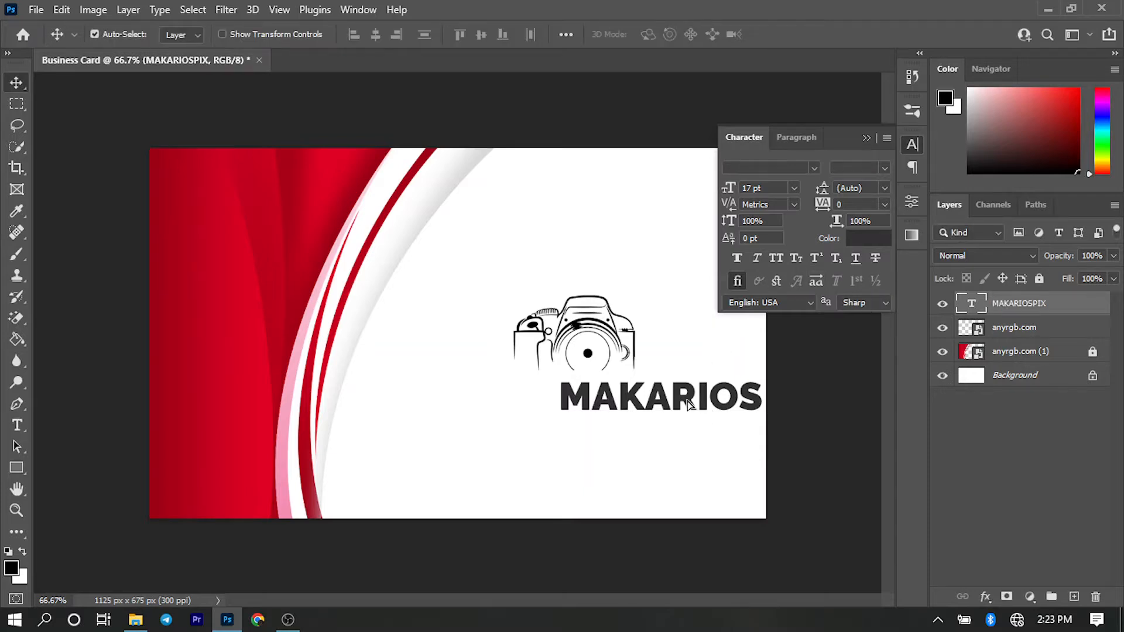
{"action": "left_click_drag", "start_coordinate": [698, 408], "coordinate": [609, 404]}
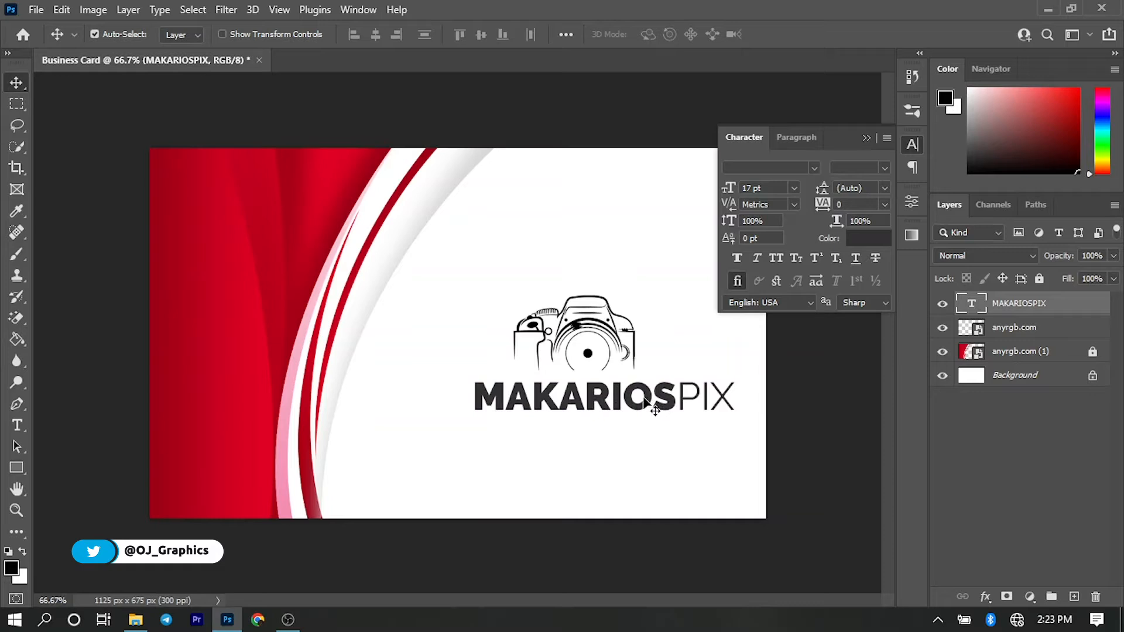
- Move the camera and the MAKARIOSPIX text together slightly upward on the card
{"action": "left_click_drag", "start_coordinate": [647, 435], "coordinate": [545, 336]}
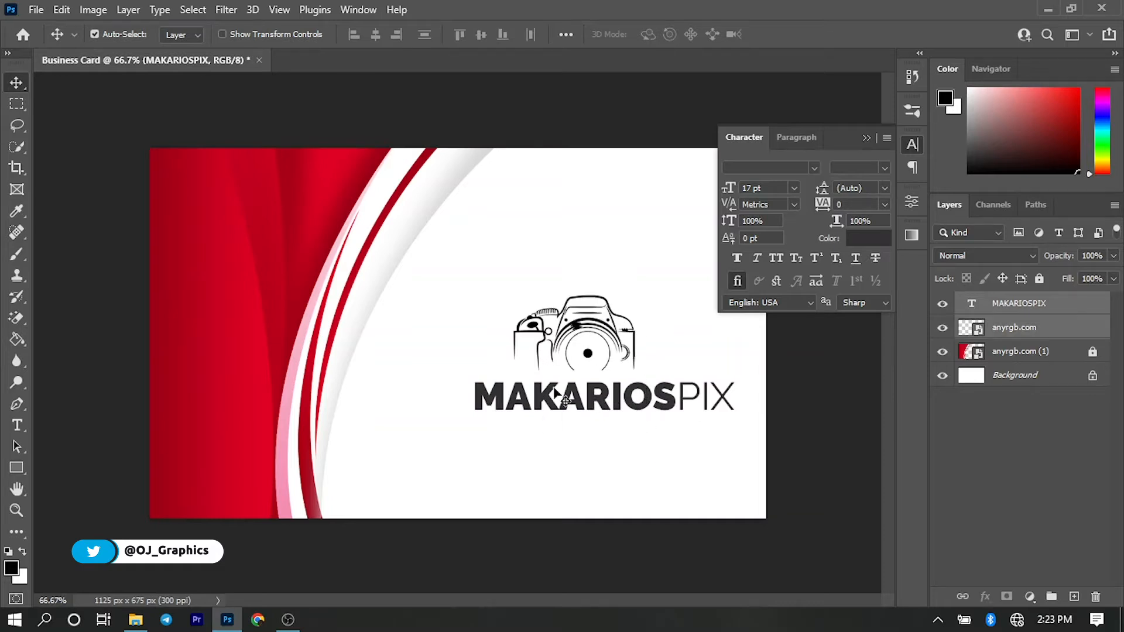
{"action": "left_click_drag", "start_coordinate": [566, 404], "coordinate": [571, 380]}
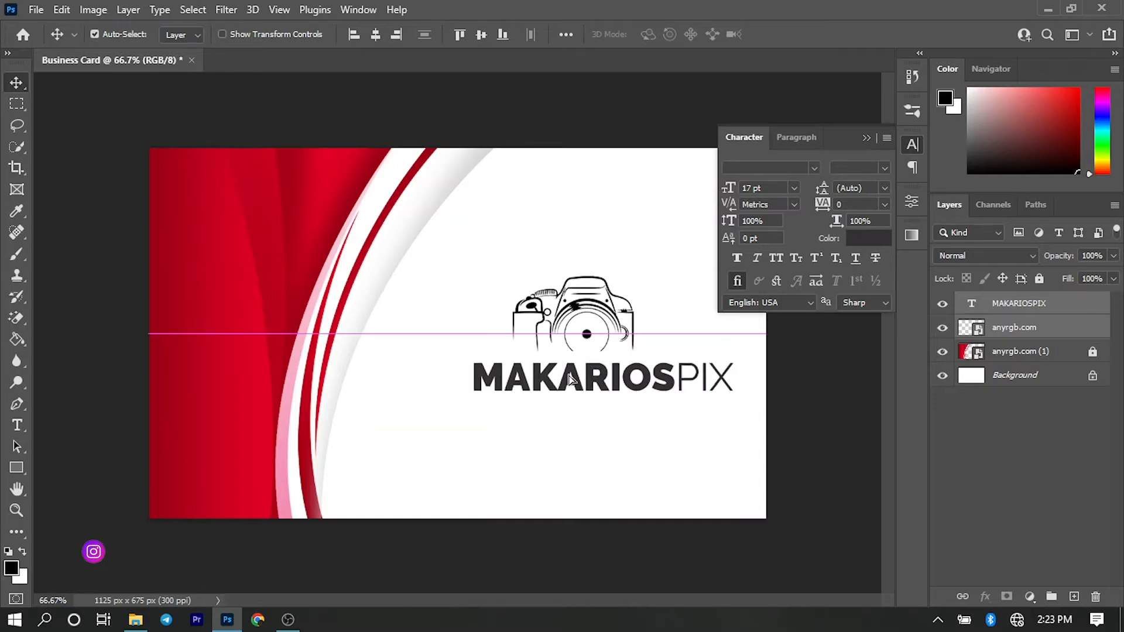
{"action": "left_click", "coordinate": [587, 446]}
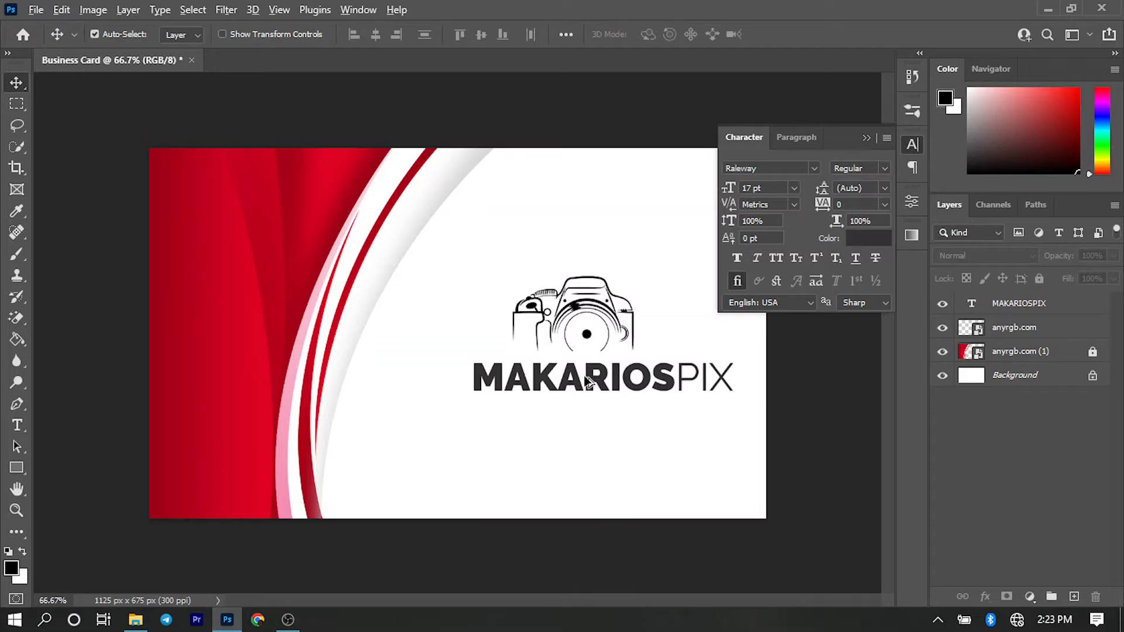
- Duplicate the MAKARIOSPIX text just below the original and set the copy's font size to 7 pt
{"action": "left_click_drag", "start_coordinate": [587, 382], "coordinate": [585, 417]}
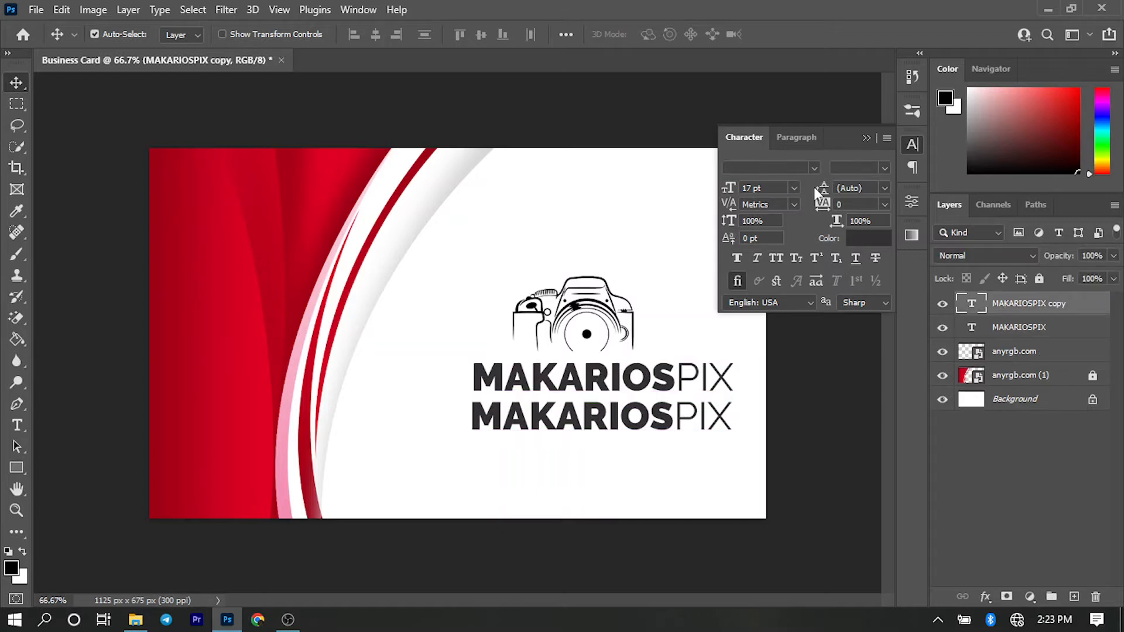
{"action": "left_click", "coordinate": [793, 191]}
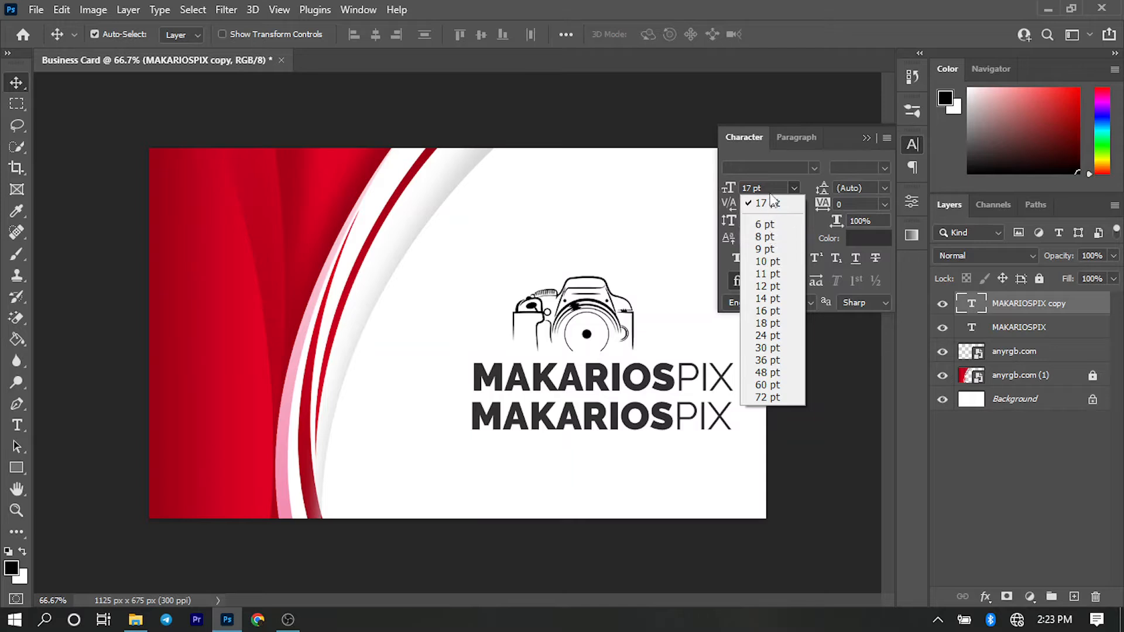
{"action": "left_click", "coordinate": [772, 203]}
{"action": "key", "text": "ctrl+a"}
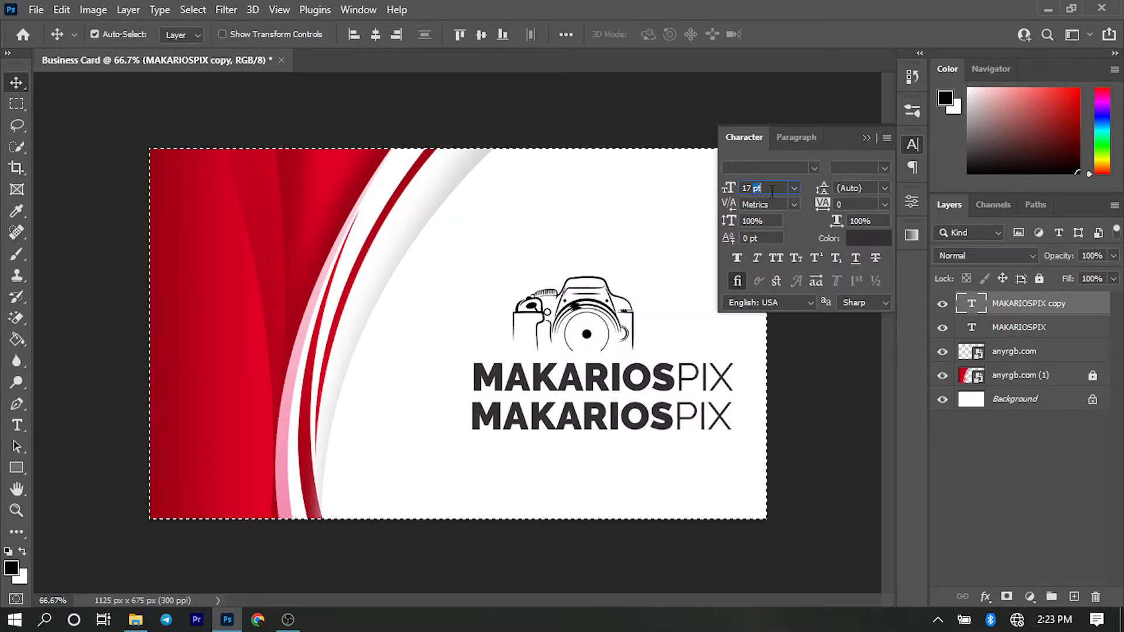
{"action": "left_click", "coordinate": [771, 189]}
{"action": "type", "text": "7"}
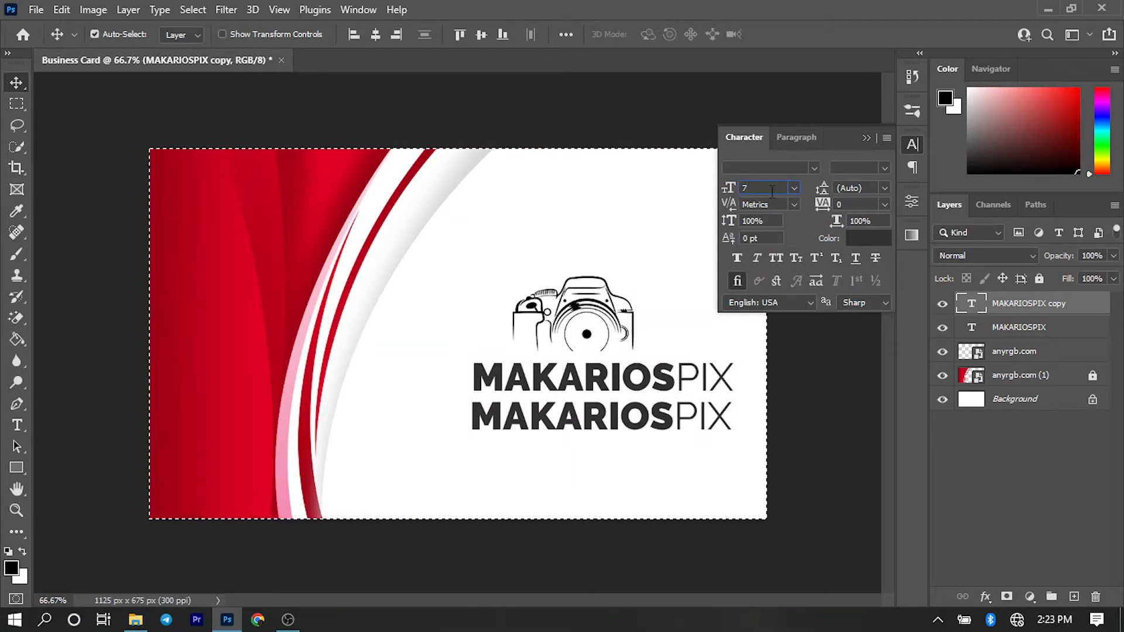
{"action": "key", "text": "Return"}
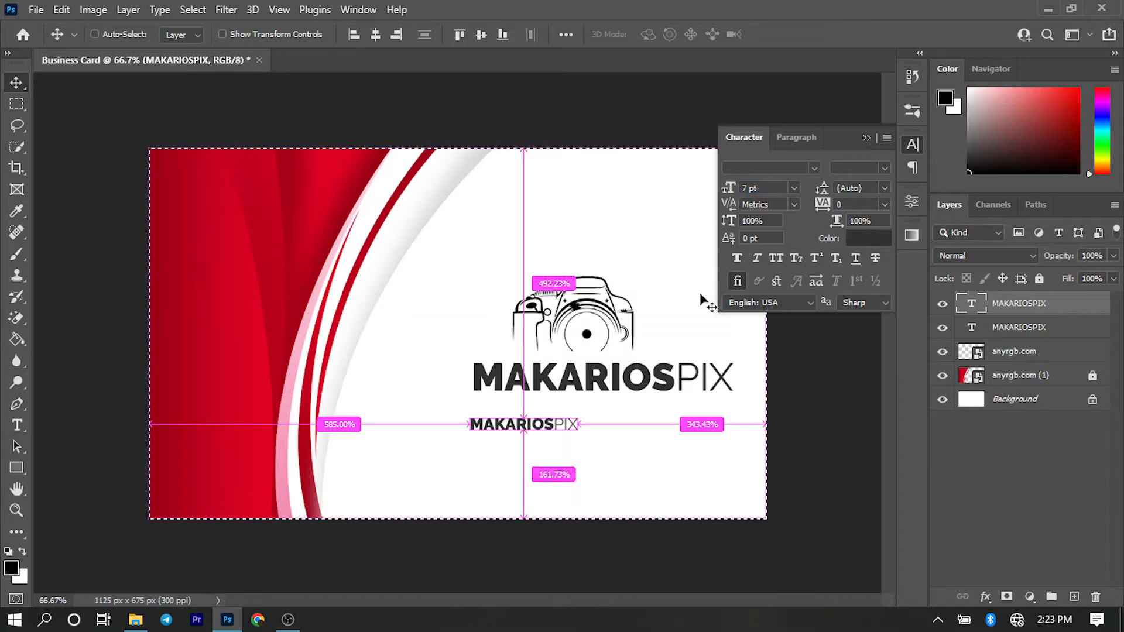
{"action": "key", "text": "ctrl+d"}
- Replace the small copy's text with the tagline "Ready. Set. Wow!"
{"action": "double_click", "coordinate": [534, 427]}
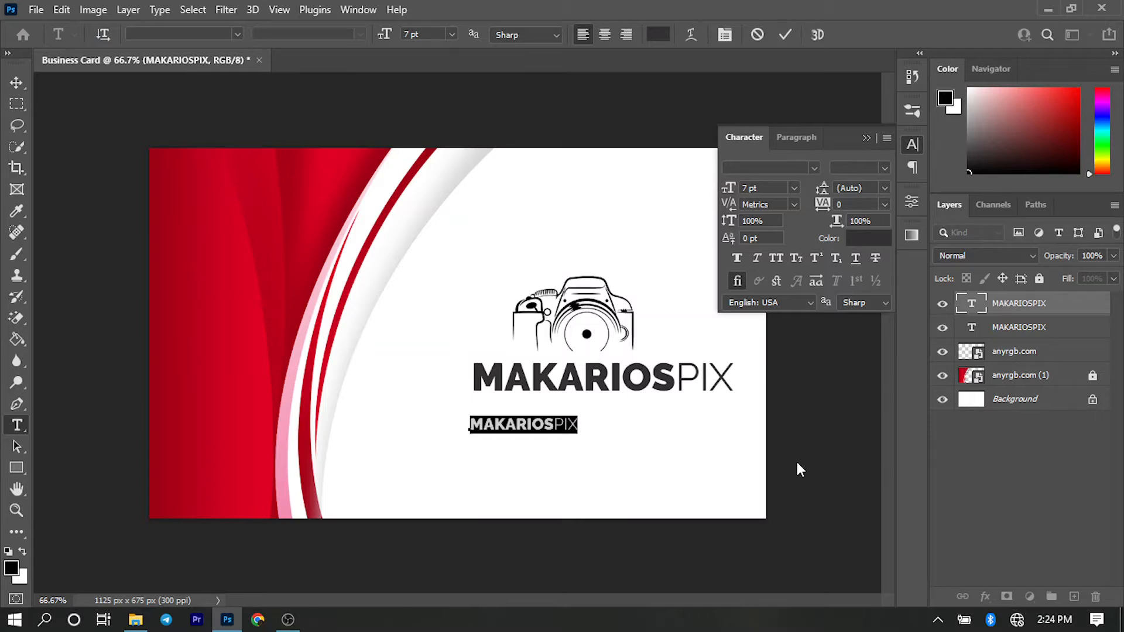
{"action": "type", "text": "Read"}
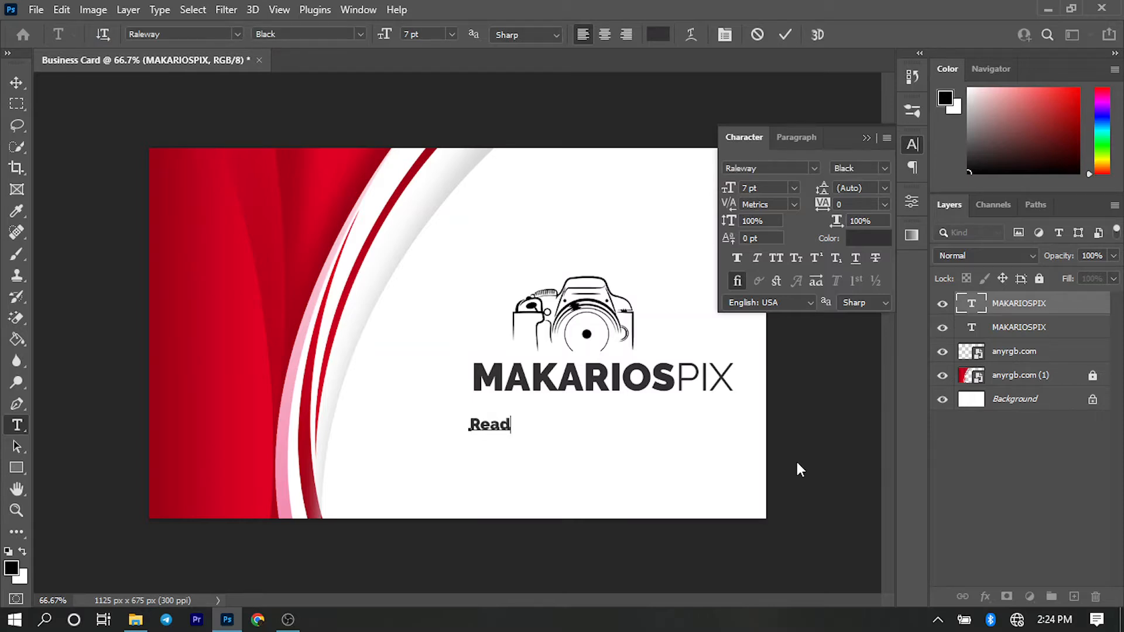
{"action": "type", "text": "y. Set. Wo"}
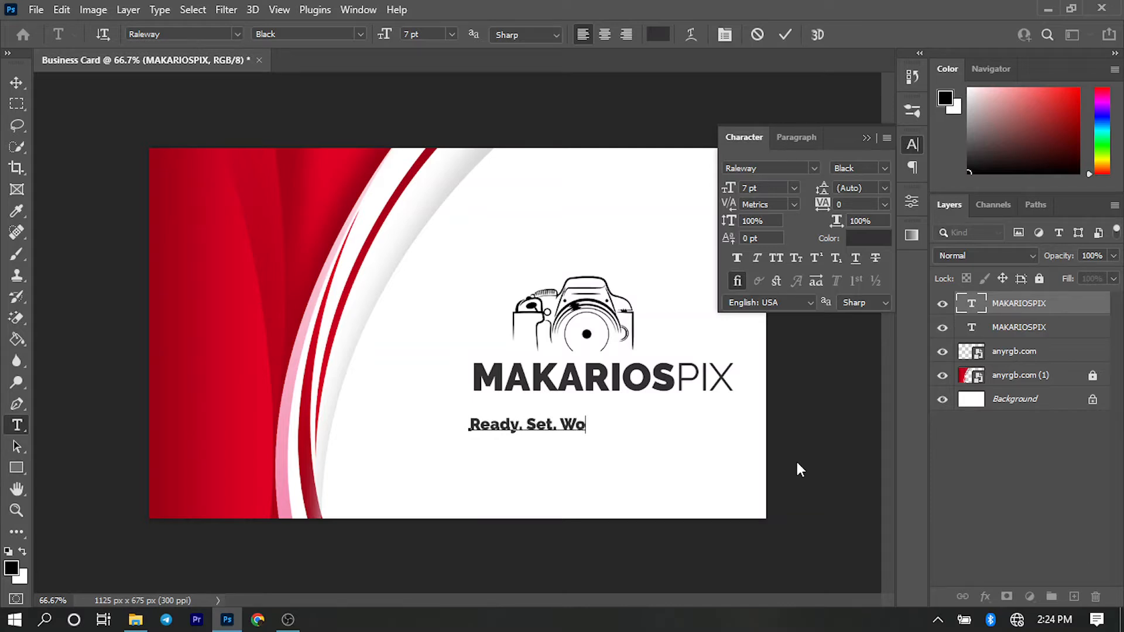
{"action": "type", "text": "w!"}
{"action": "key", "text": "ctrl+Return"}
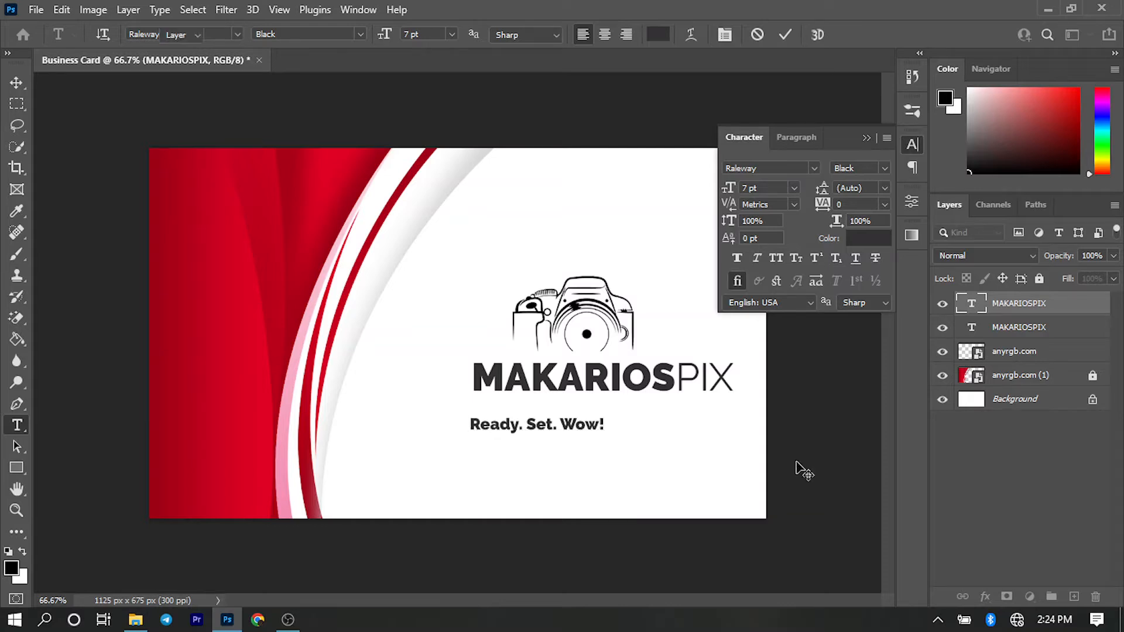
- Set the tagline's font style to Regular and centre it closely beneath the MAKARIOSPIX text
{"action": "key", "text": "v"}
{"action": "left_click", "coordinate": [884, 170]}
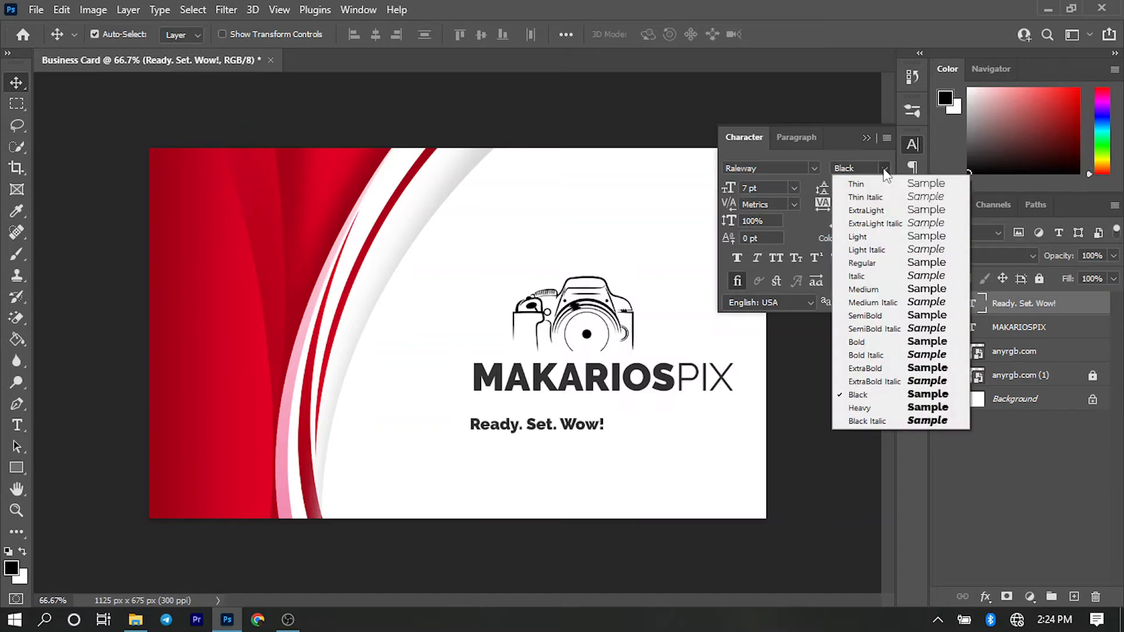
{"action": "left_click", "coordinate": [888, 263]}
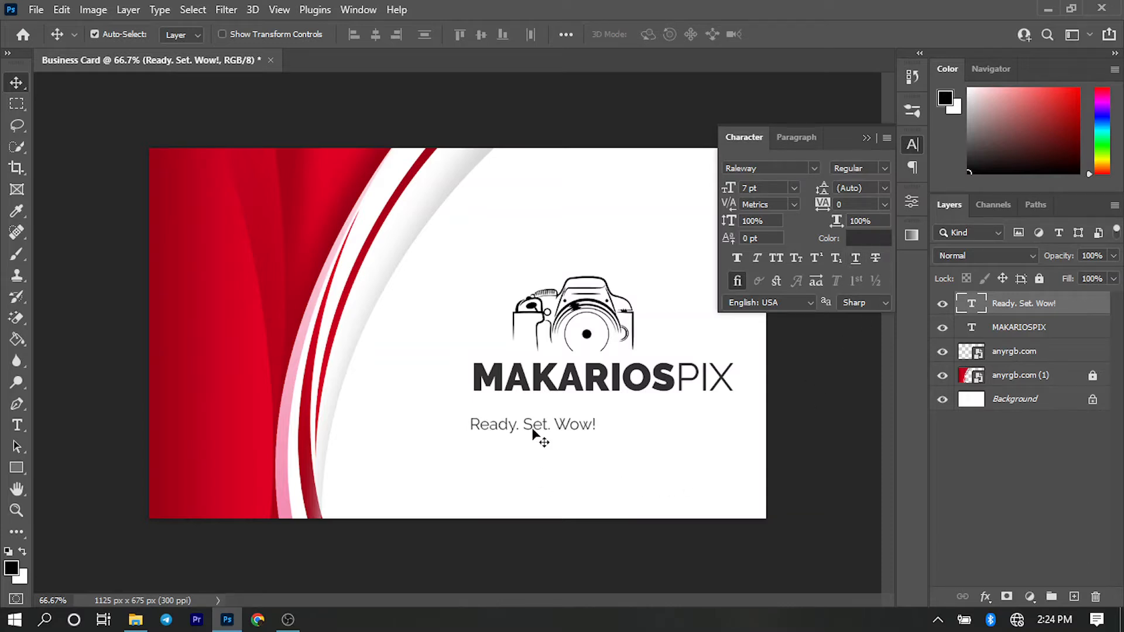
{"action": "left_click_drag", "start_coordinate": [533, 432], "coordinate": [602, 424]}
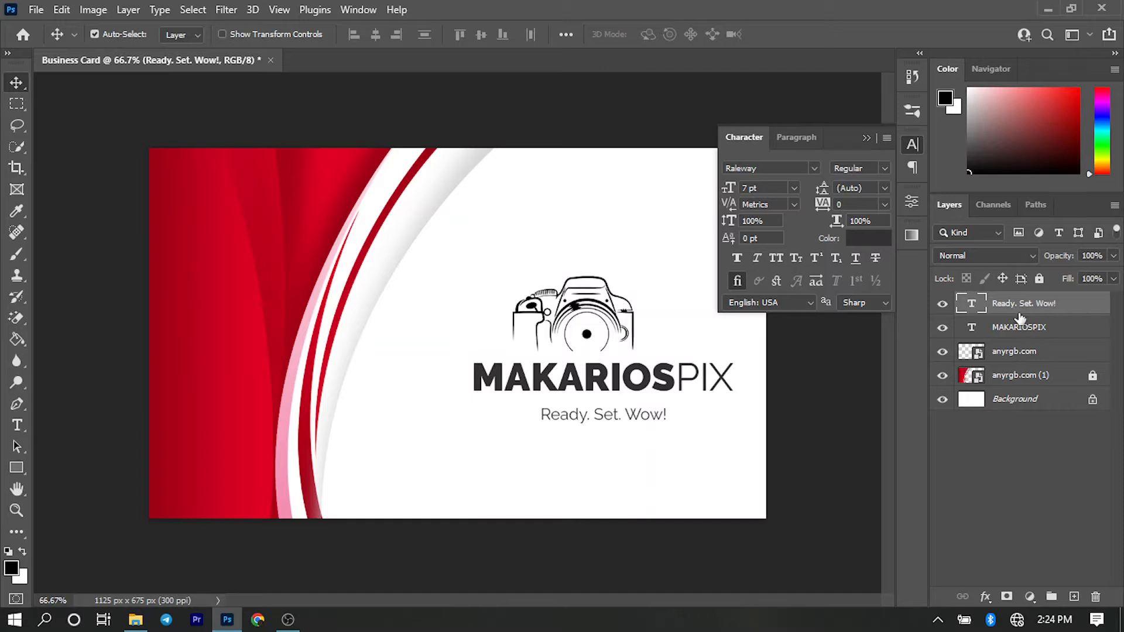
- Align the horizontal centres of the tagline, the MAKARIOSPIX text and the camera
{"action": "key", "text": "ctrl"}
{"action": "left_click", "coordinate": [1015, 329], "text": "ctrl"}
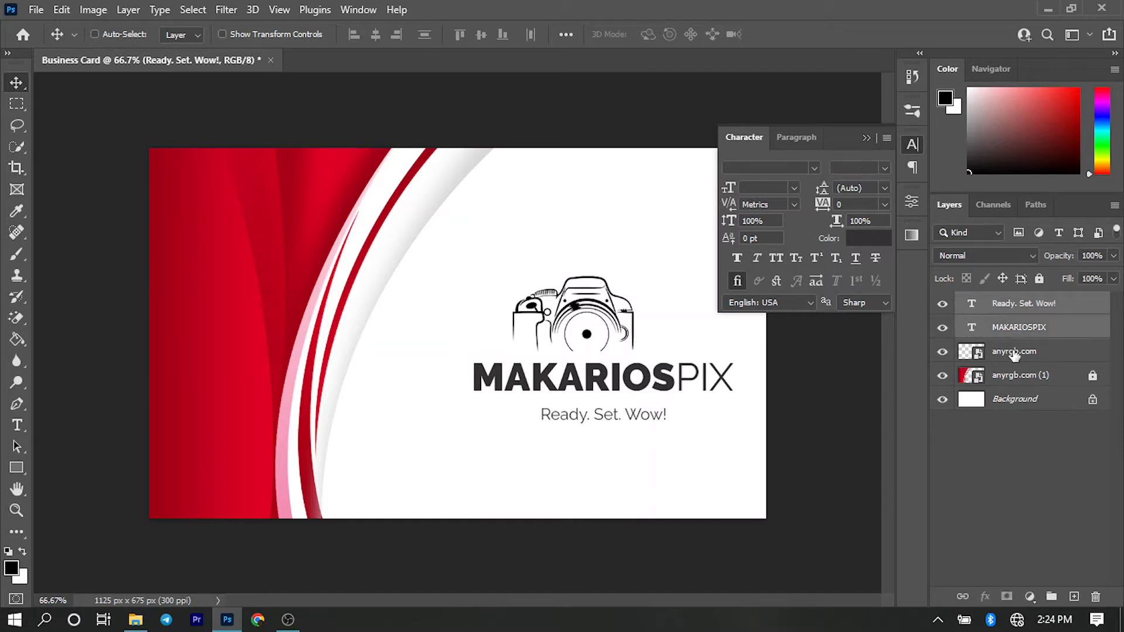
{"action": "left_click", "coordinate": [1015, 353], "text": "ctrl"}
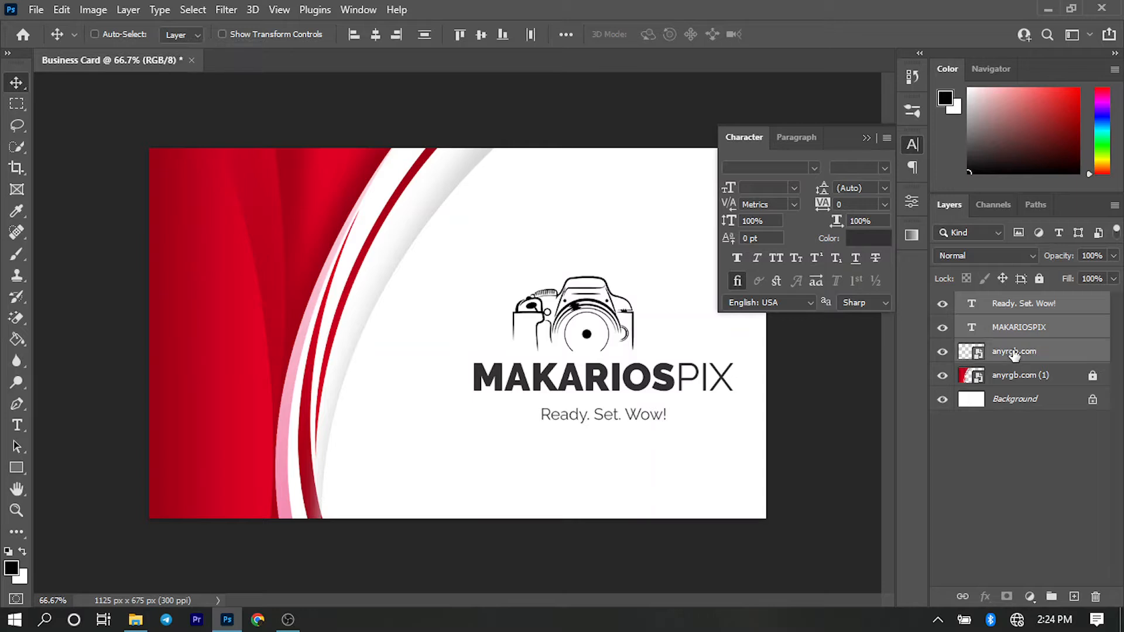
{"action": "left_click", "coordinate": [375, 35]}
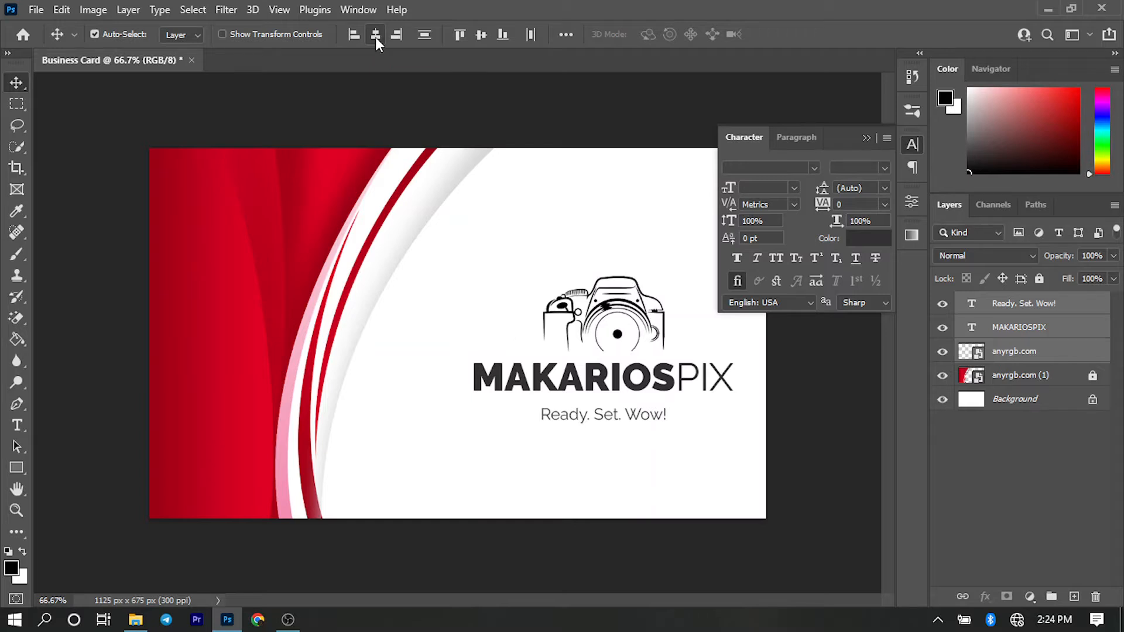
{"action": "key", "text": "ctrl"}
{"action": "key", "text": "ctrl+z"}
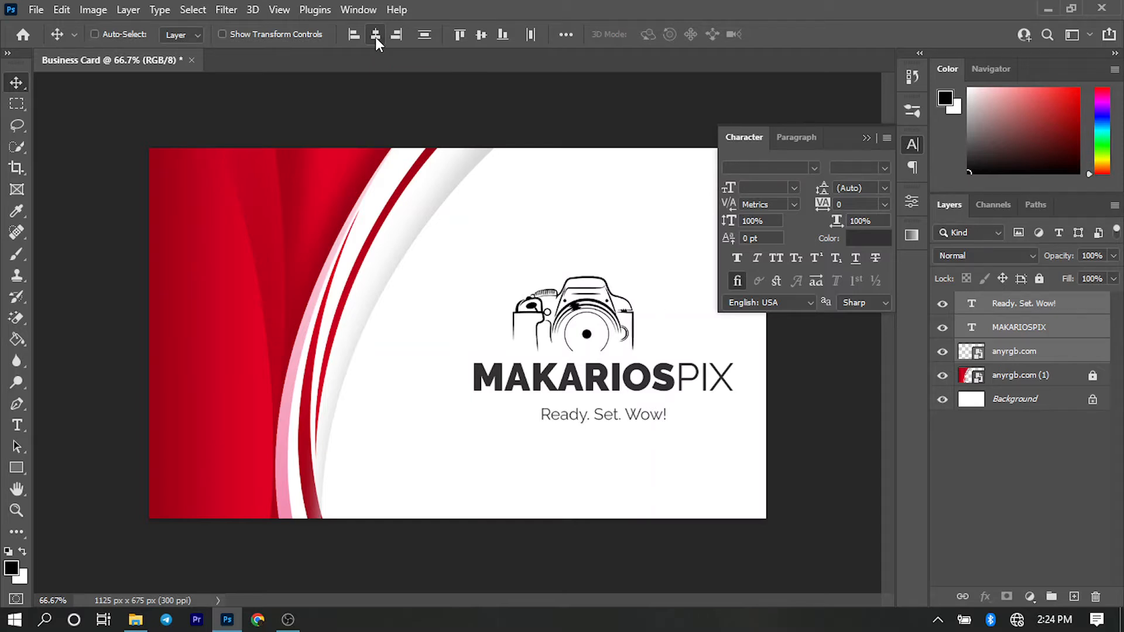
{"action": "key", "text": "ctrl+shift+z"}
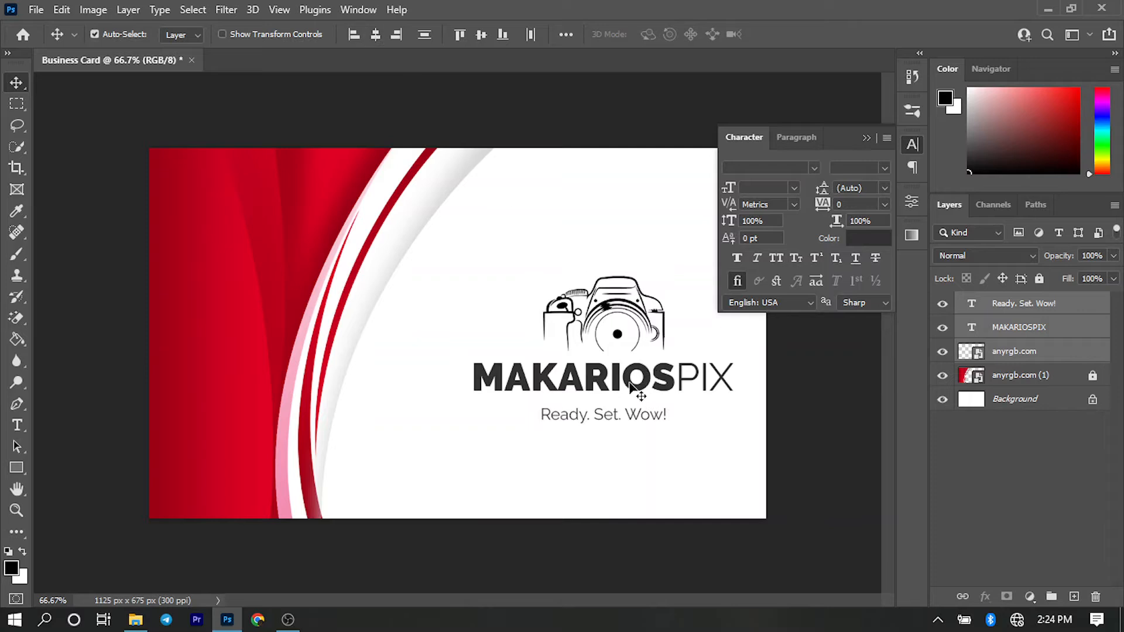
- Scale the camera, brand name and tagline together to 89.75% and place them at about X 827.5 px, Y 337.5 px
{"action": "mouse_move", "coordinate": [631, 384]}
{"action": "left_mouse_down"}
{"action": "mouse_move", "coordinate": [627, 336]}
{"action": "mouse_move", "coordinate": [626, 391]}
{"action": "mouse_move", "coordinate": [622, 325]}
{"action": "mouse_move", "coordinate": [622, 372]}
{"action": "left_mouse_up"}
{"action": "key", "text": "ctrl+t"}
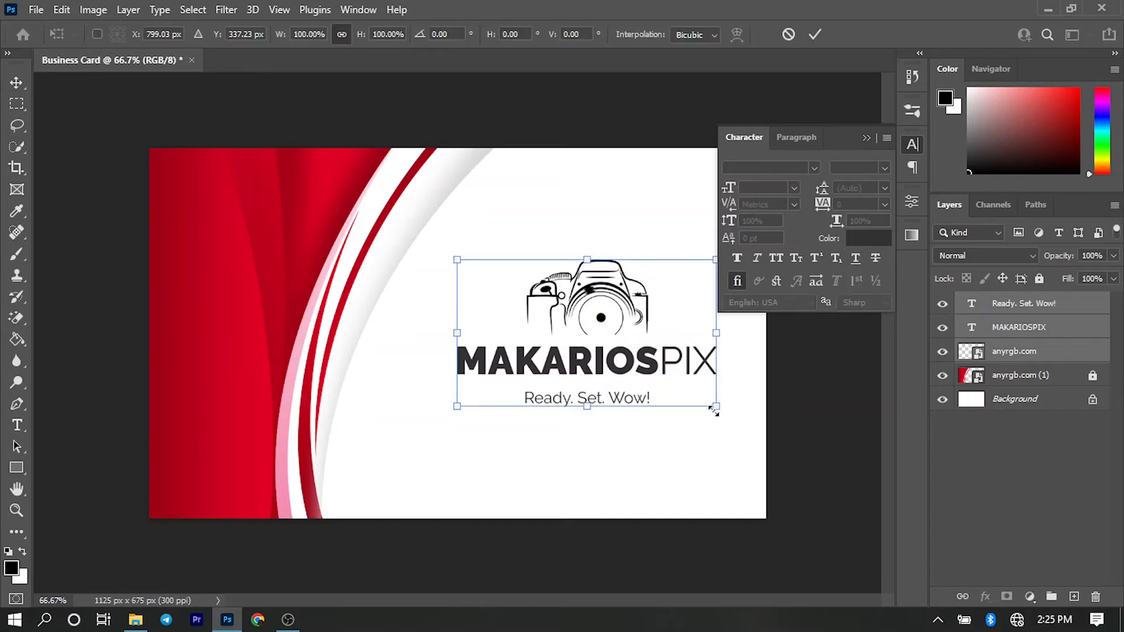
{"action": "left_click_drag", "start_coordinate": [716, 406], "coordinate": [703, 400]}
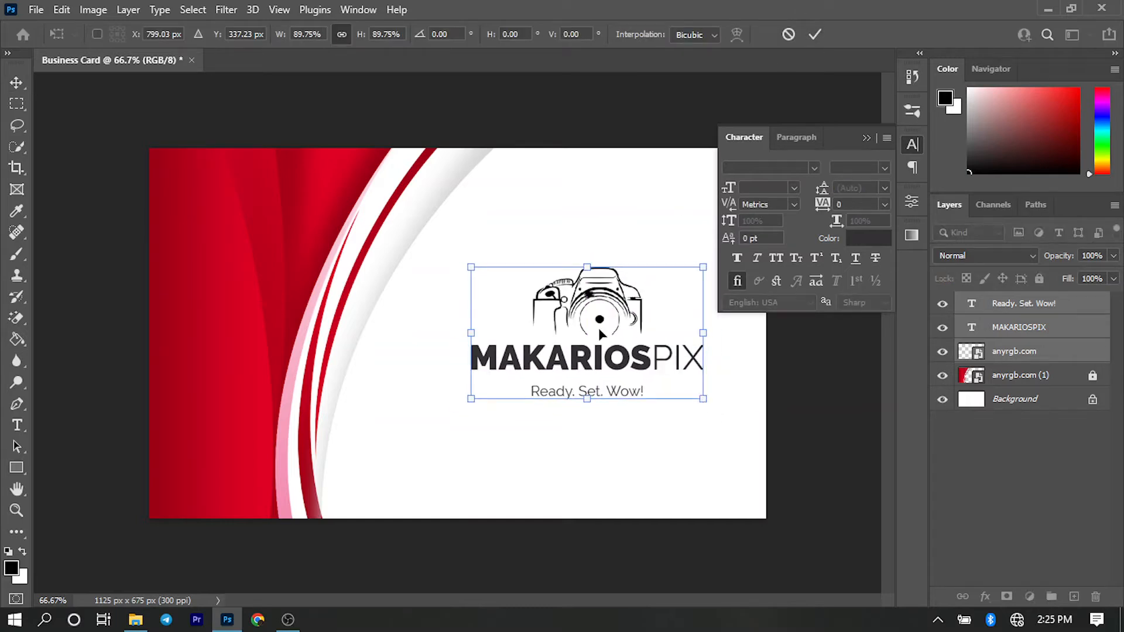
{"action": "mouse_move", "coordinate": [602, 333]}
{"action": "left_mouse_down"}
{"action": "mouse_move", "coordinate": [586, 331]}
{"action": "mouse_move", "coordinate": [616, 330]}
{"action": "left_mouse_up"}
{"action": "left_click", "coordinate": [864, 140]}
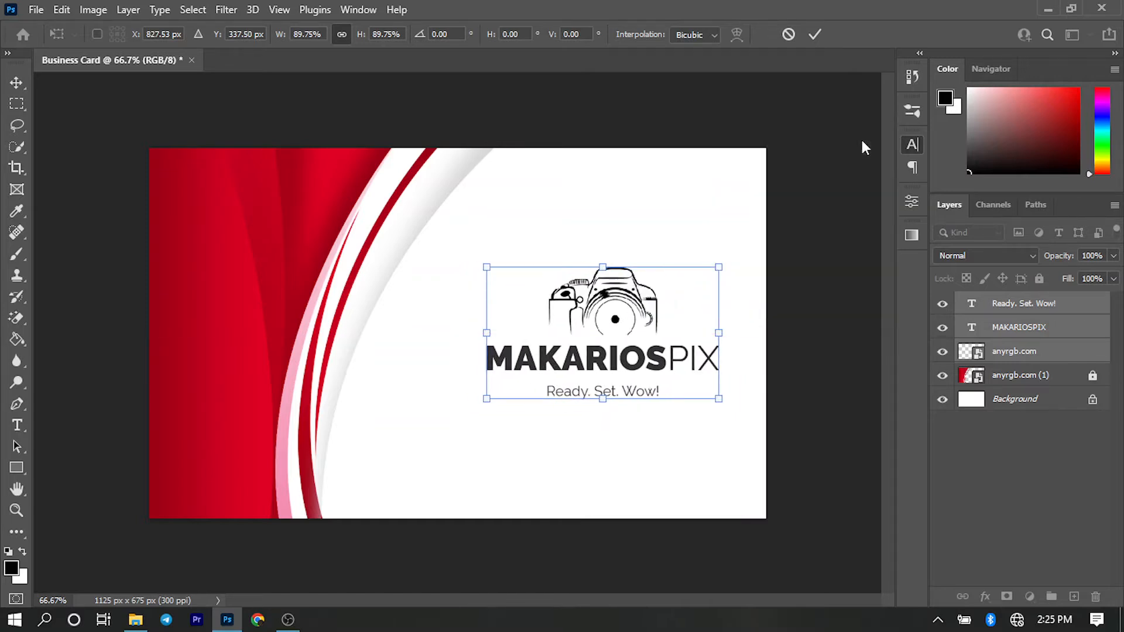
{"action": "left_click", "coordinate": [817, 35]}
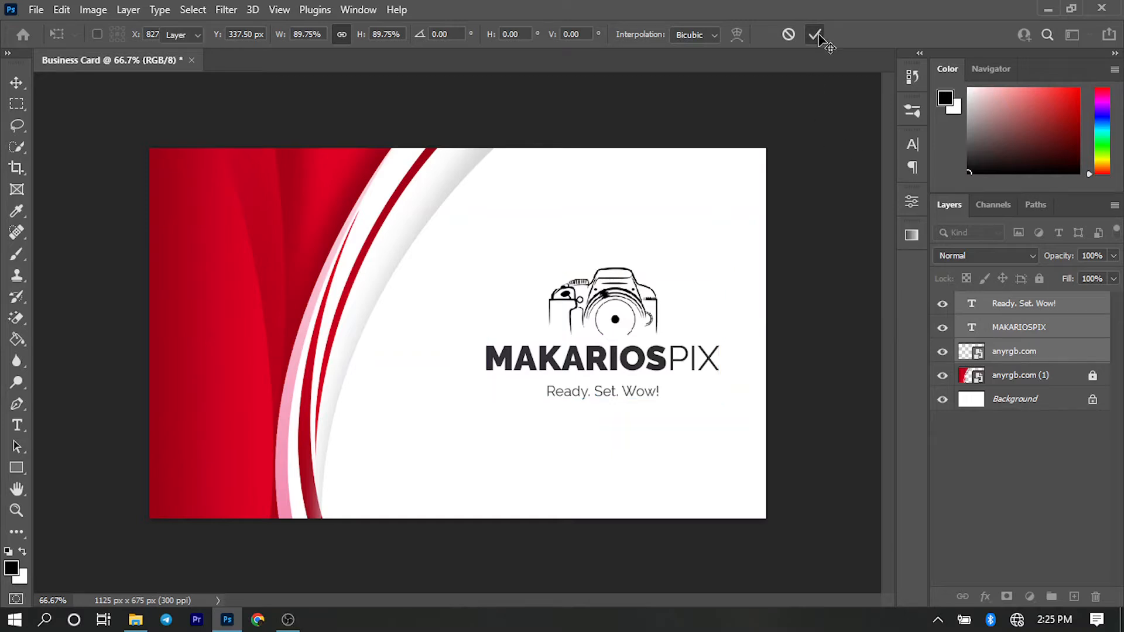
{"action": "left_click", "coordinate": [807, 177]}
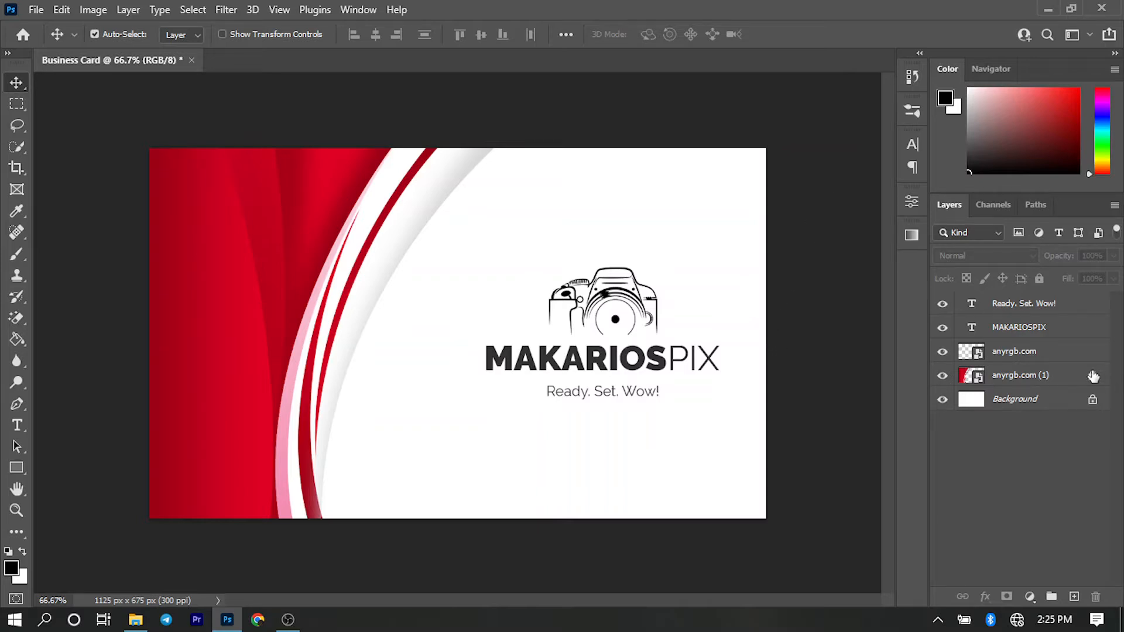
- Enlarge the camera, brand name and tagline together to 112.5% and place them at X 802 px, Y 337.5 px
{"action": "left_click_drag", "start_coordinate": [539, 268], "coordinate": [726, 401]}
{"action": "key", "text": "ctrl+t"}
{"action": "left_click_drag", "start_coordinate": [680, 355], "coordinate": [667, 358]}
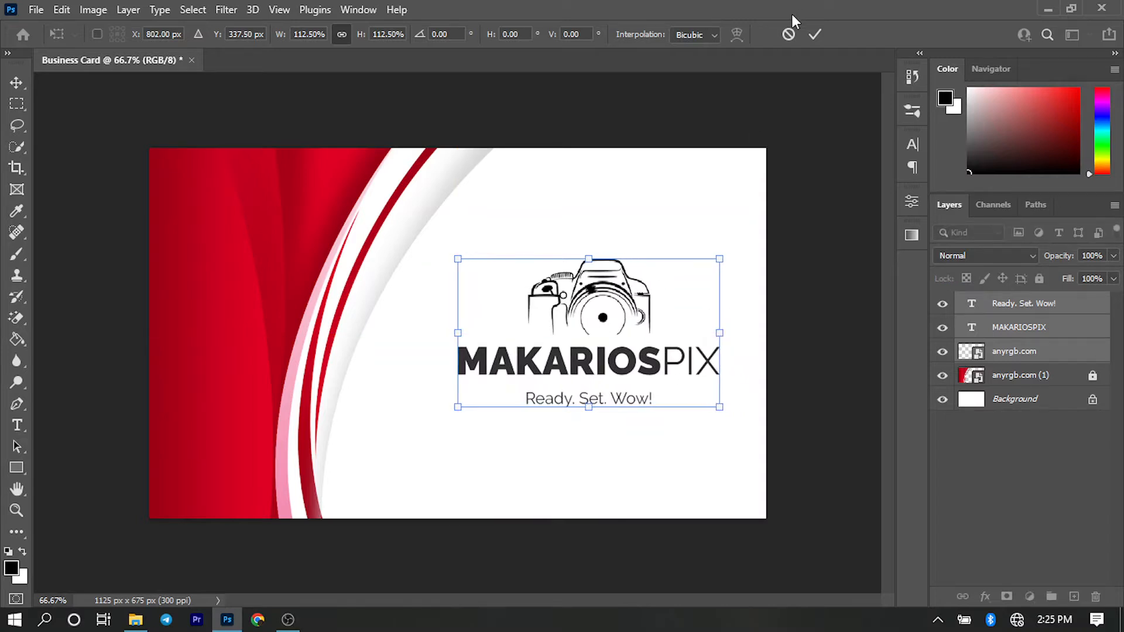
{"action": "left_click", "coordinate": [817, 33]}
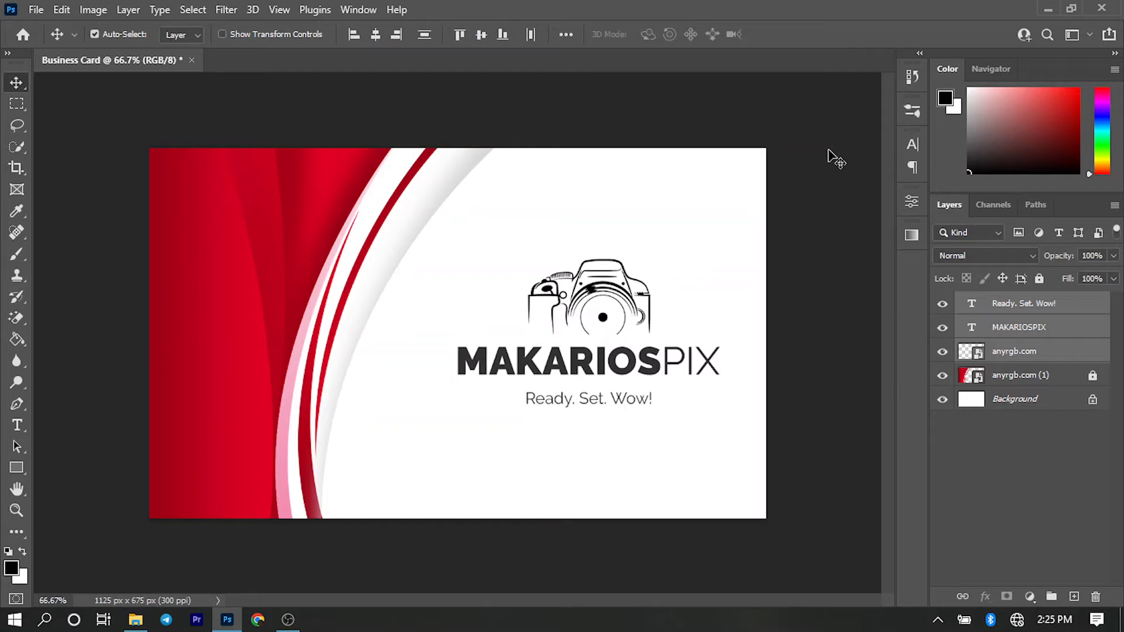
{"action": "left_click", "coordinate": [879, 233]}
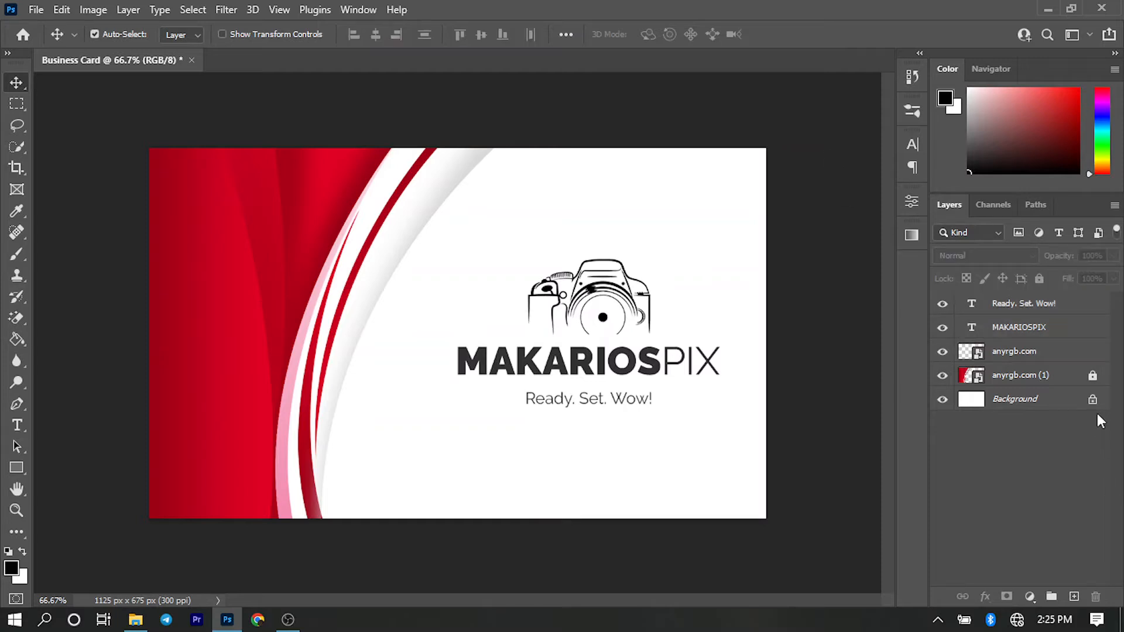
- Unlock the red curved artwork layer anyrgb.com (1) and duplicate it
{"action": "left_click", "coordinate": [1093, 378]}
{"action": "left_click", "coordinate": [1019, 380]}
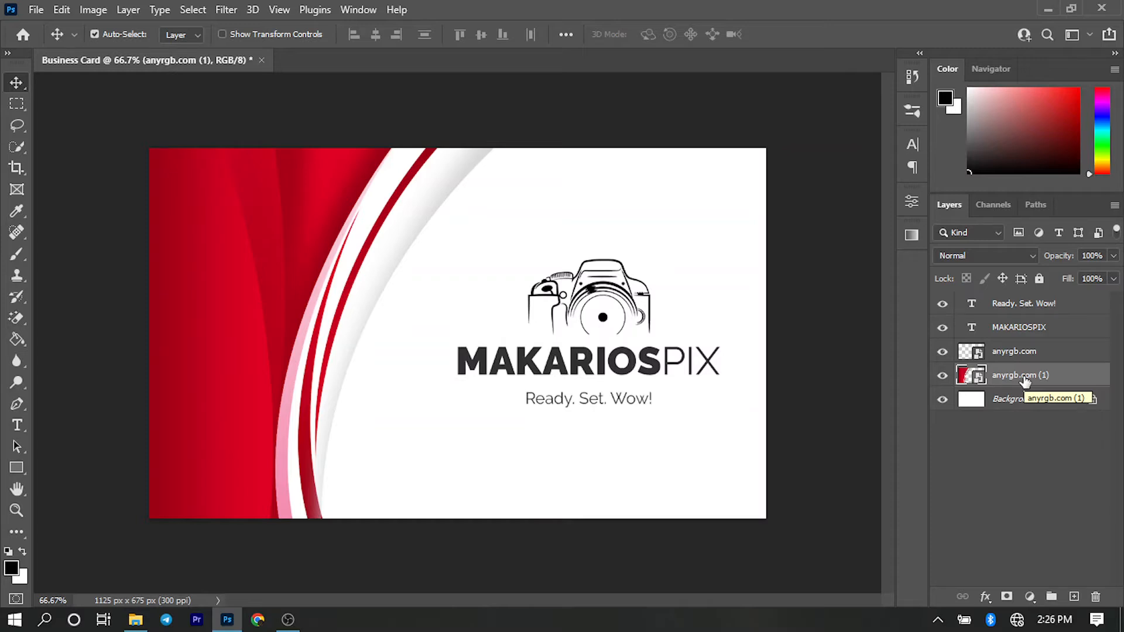
{"action": "key", "text": "ctrl+j"}
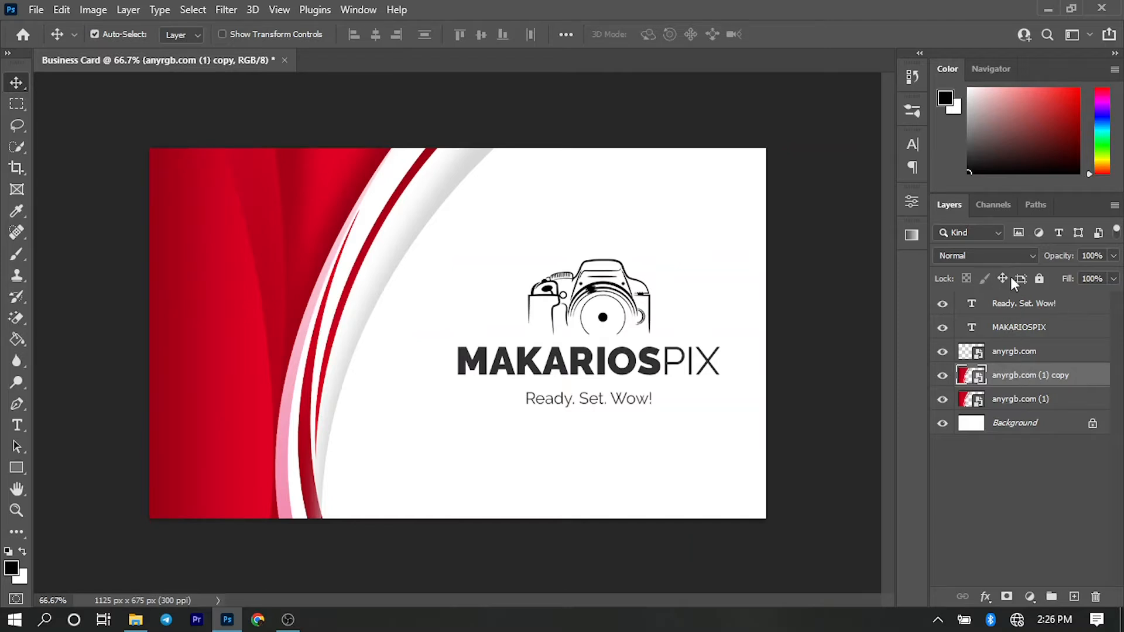
- Group the tagline, brand name, camera and artwork copy layers and name the group Front Side
{"action": "left_click", "coordinate": [1022, 308]}
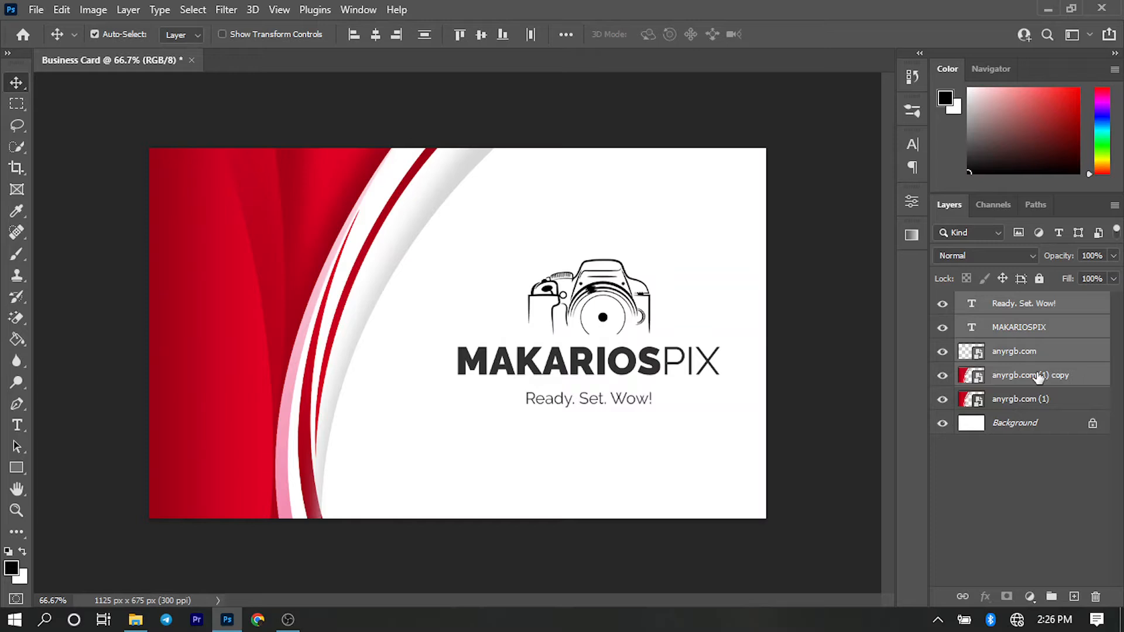
{"action": "key", "text": "ctrl"}
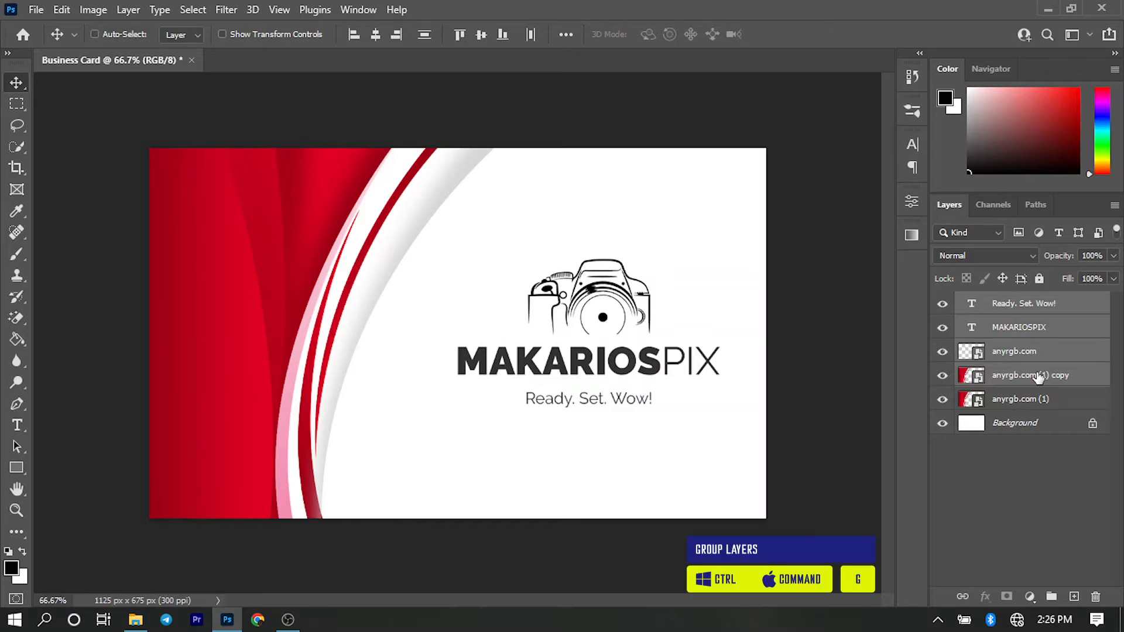
{"action": "key", "text": "ctrl+g"}
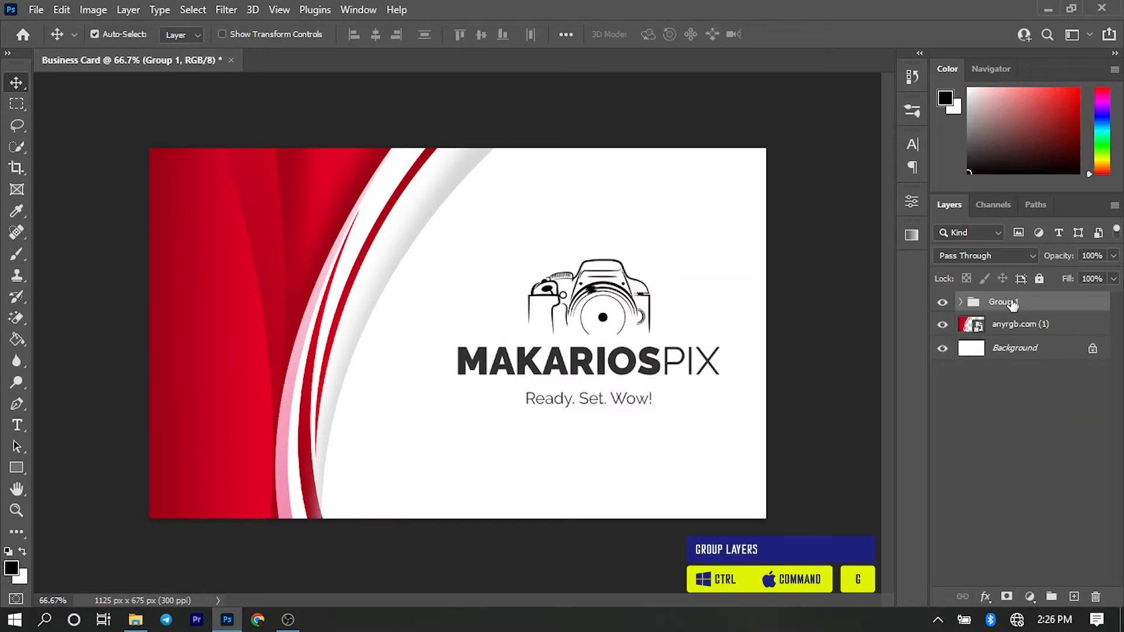
{"action": "double_click", "coordinate": [1002, 301]}
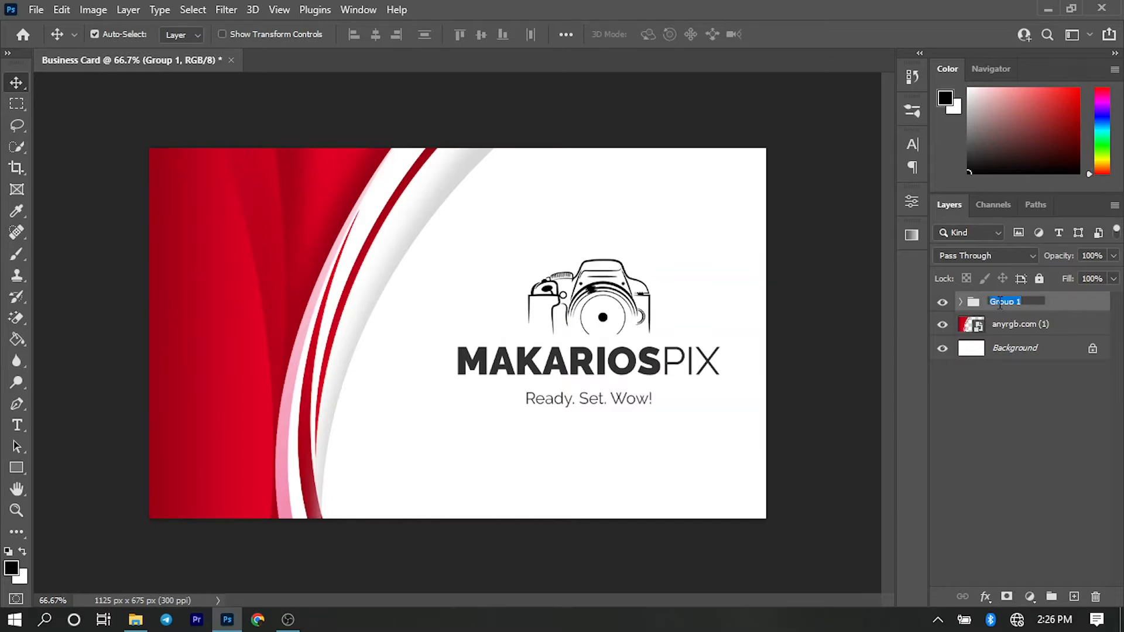
{"action": "type", "text": "Front Side"}
{"action": "key", "text": "Return"}
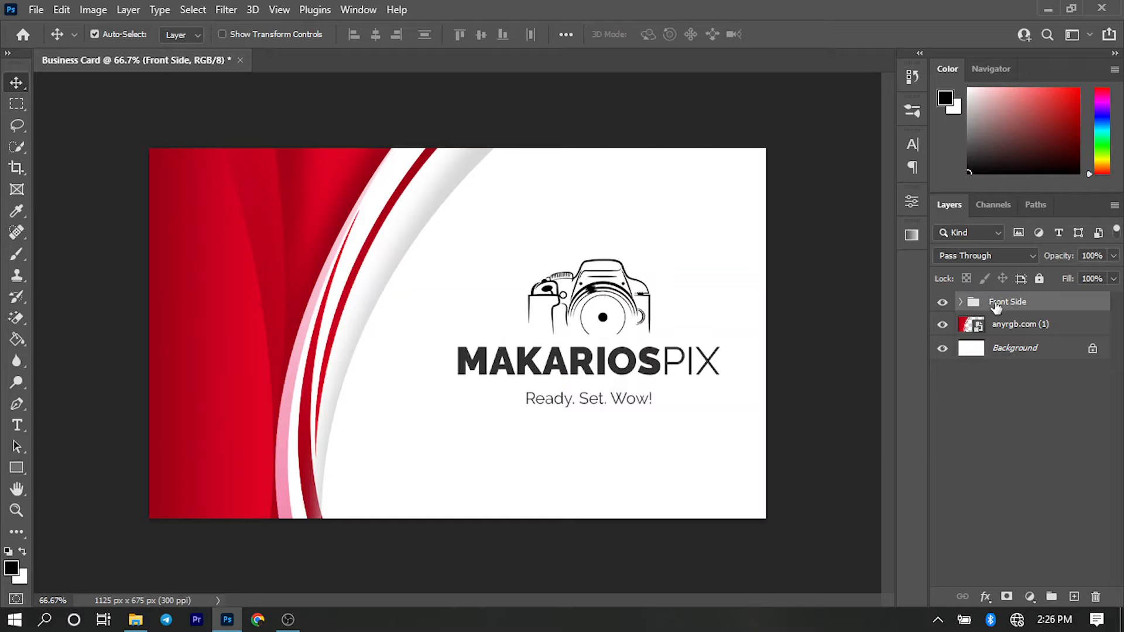
- Hide the Front Side group and flip the anyrgb.com (1) artwork layer horizontally
{"action": "left_click", "coordinate": [942, 303]}
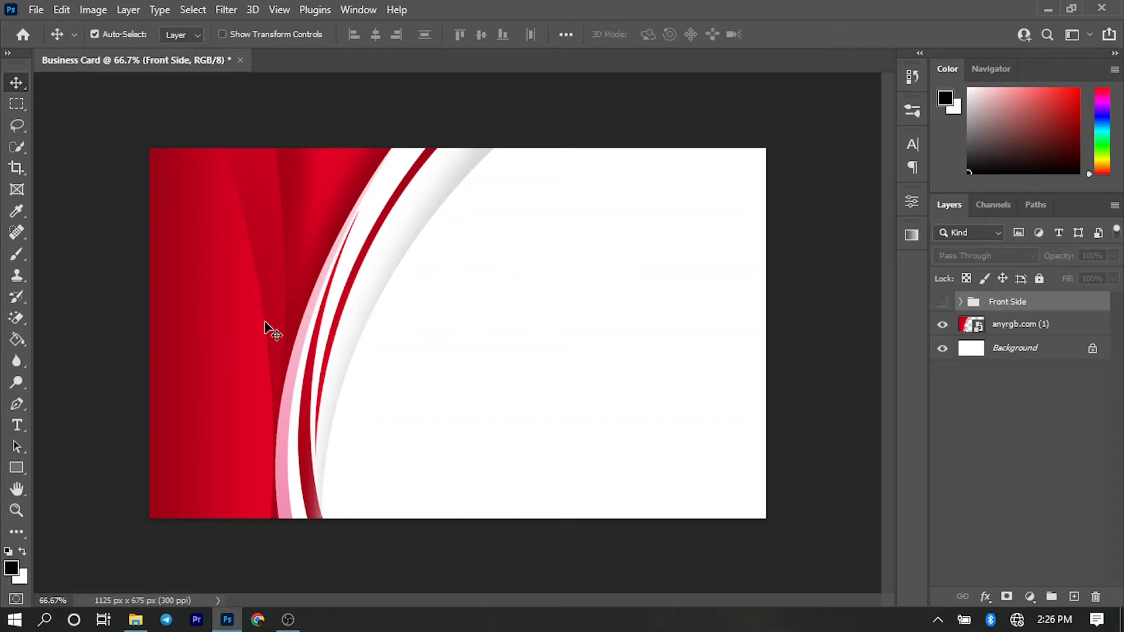
{"action": "left_click", "coordinate": [227, 327]}
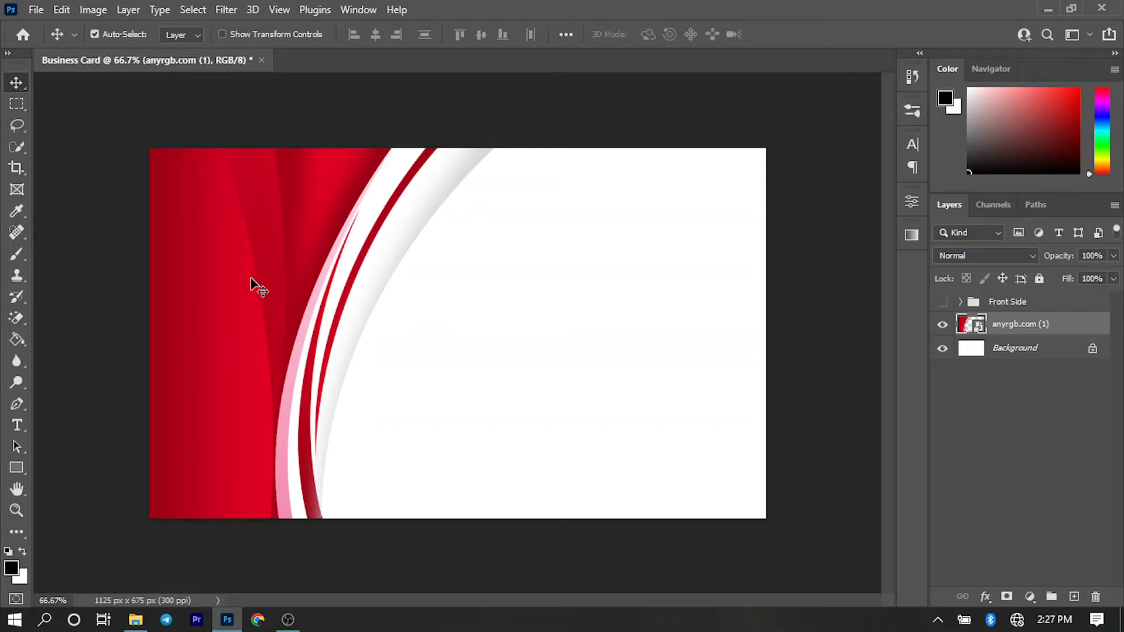
{"action": "key", "text": "ctrl"}
{"action": "key", "text": "ctrl+t"}
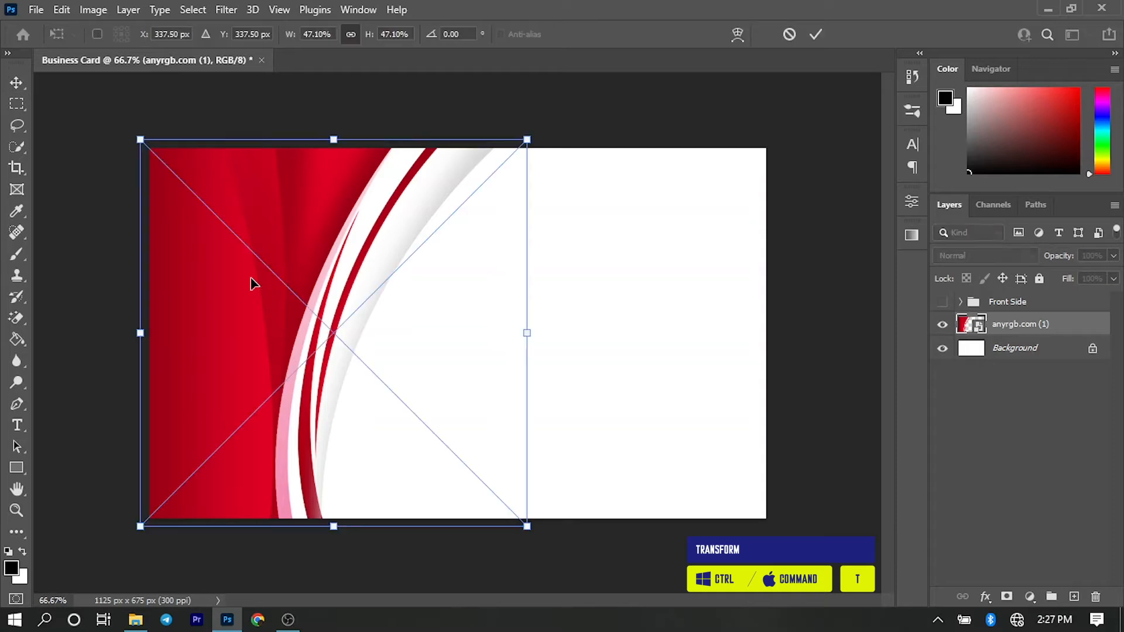
{"action": "right_click", "coordinate": [245, 315]}
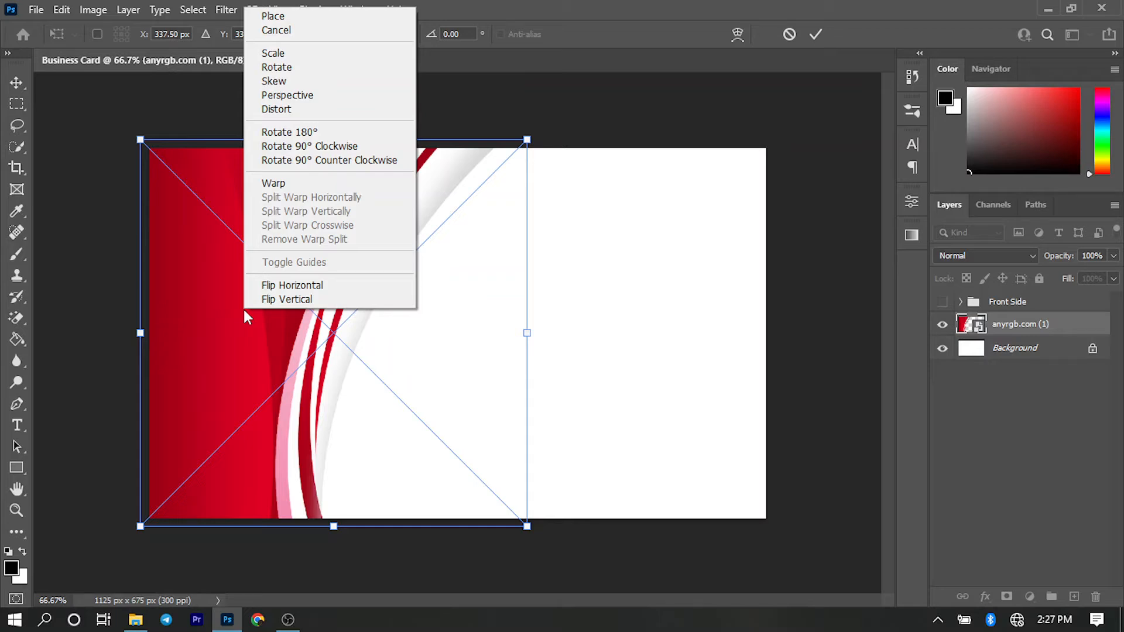
{"action": "left_click", "coordinate": [287, 290]}
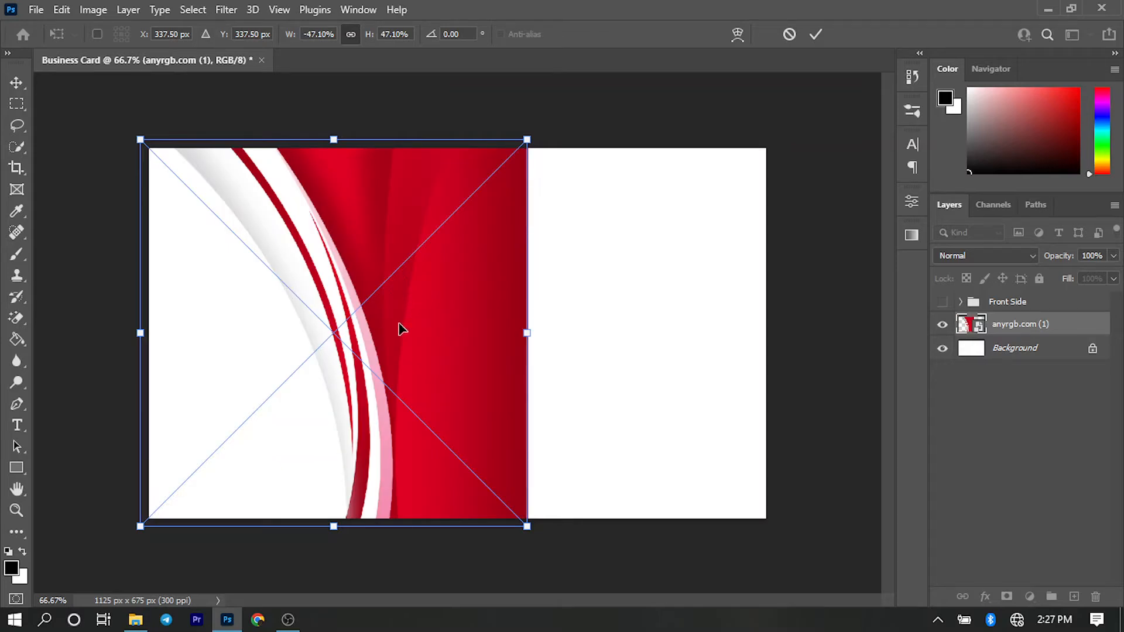
- Move the flipped red artwork to the card's right edge at X 772 px, Y 337.5 px
{"action": "left_click_drag", "start_coordinate": [399, 329], "coordinate": [636, 335]}
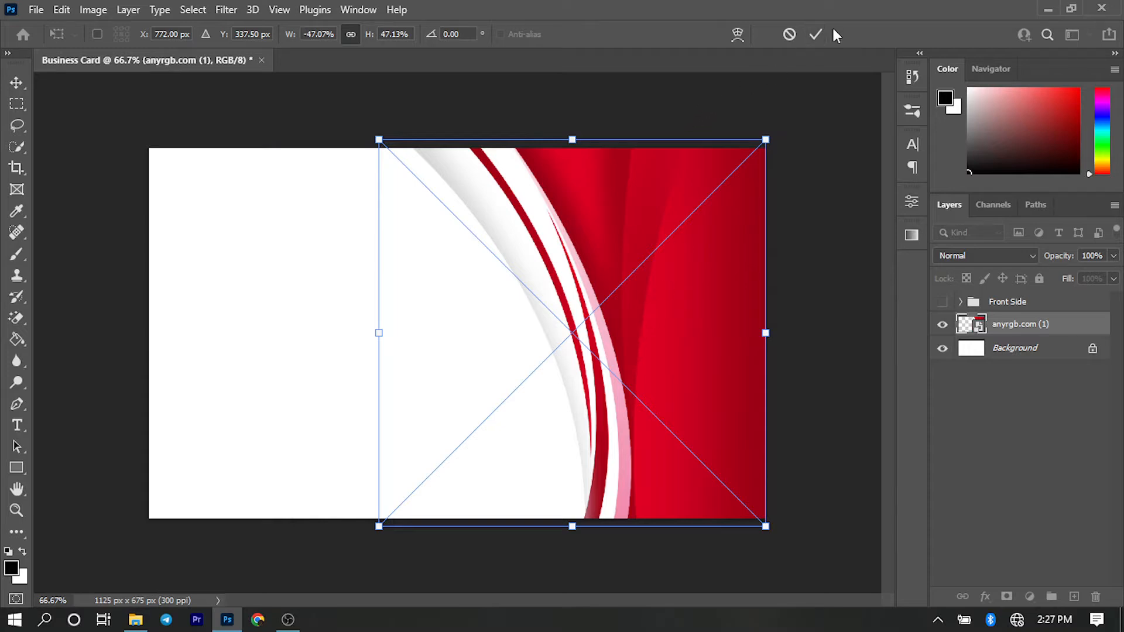
{"action": "left_click", "coordinate": [816, 36]}
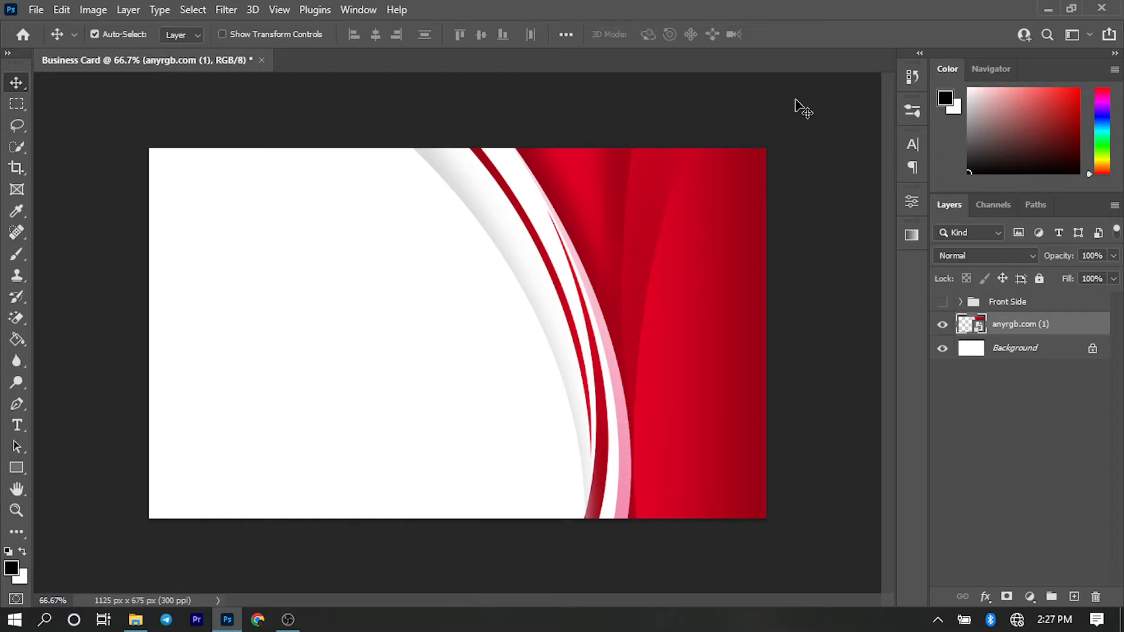
{"action": "left_click", "coordinate": [796, 101]}
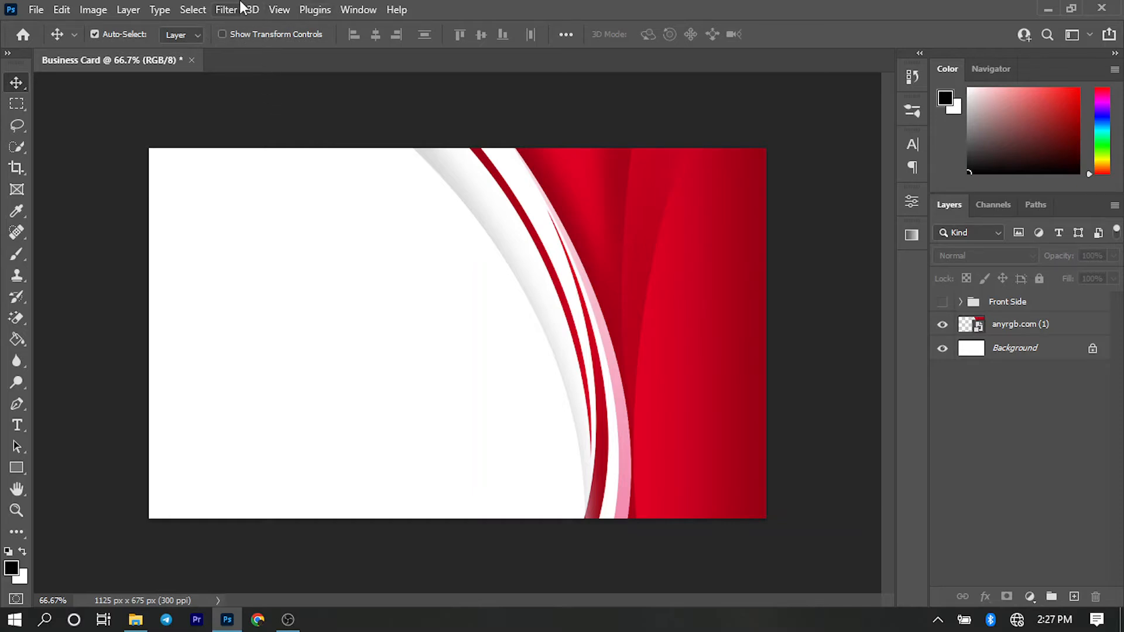
- Start a new guide layout with a top margin of 16.5% and a left margin of 8%
{"action": "left_click", "coordinate": [278, 10]}
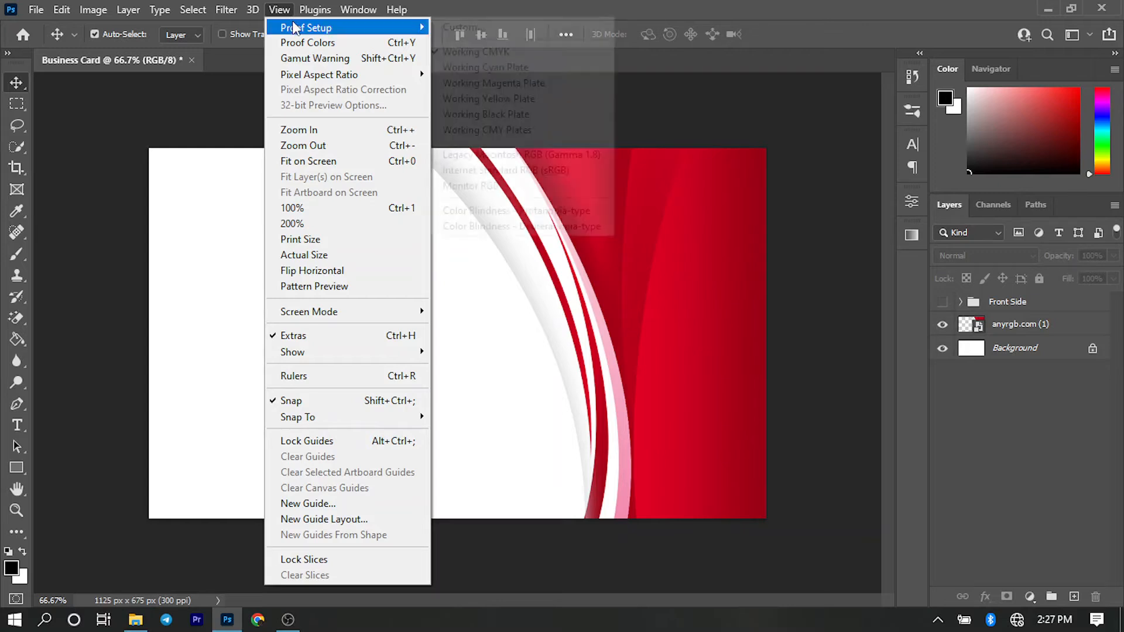
{"action": "left_click", "coordinate": [327, 520]}
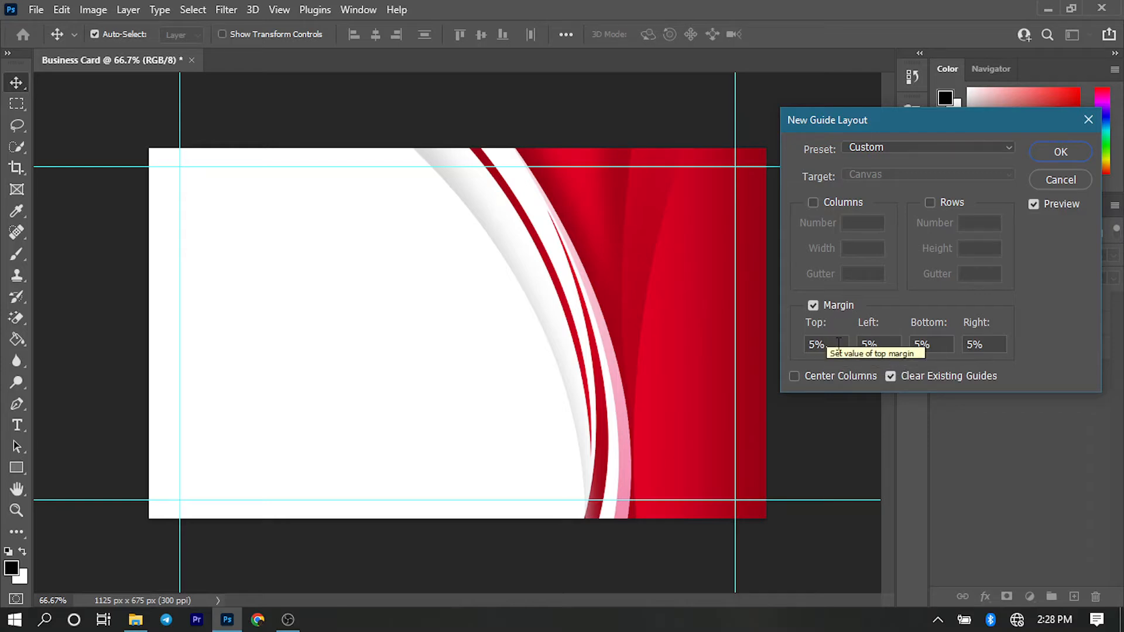
{"action": "left_click_drag", "start_coordinate": [832, 346], "coordinate": [806, 352]}
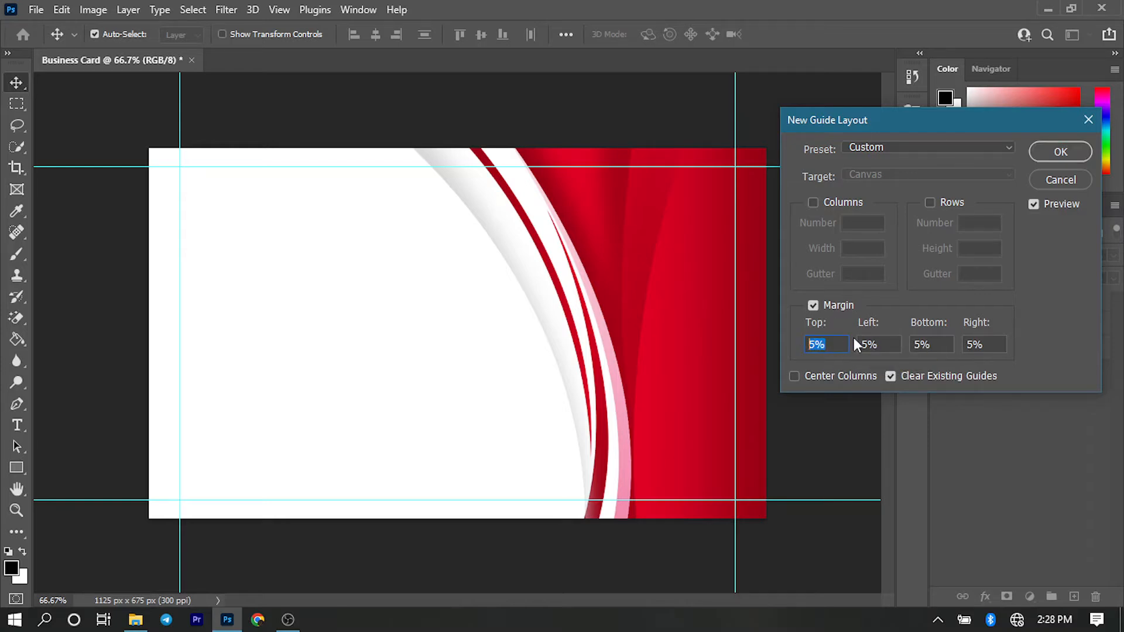
{"action": "type", "text": "16.5"}
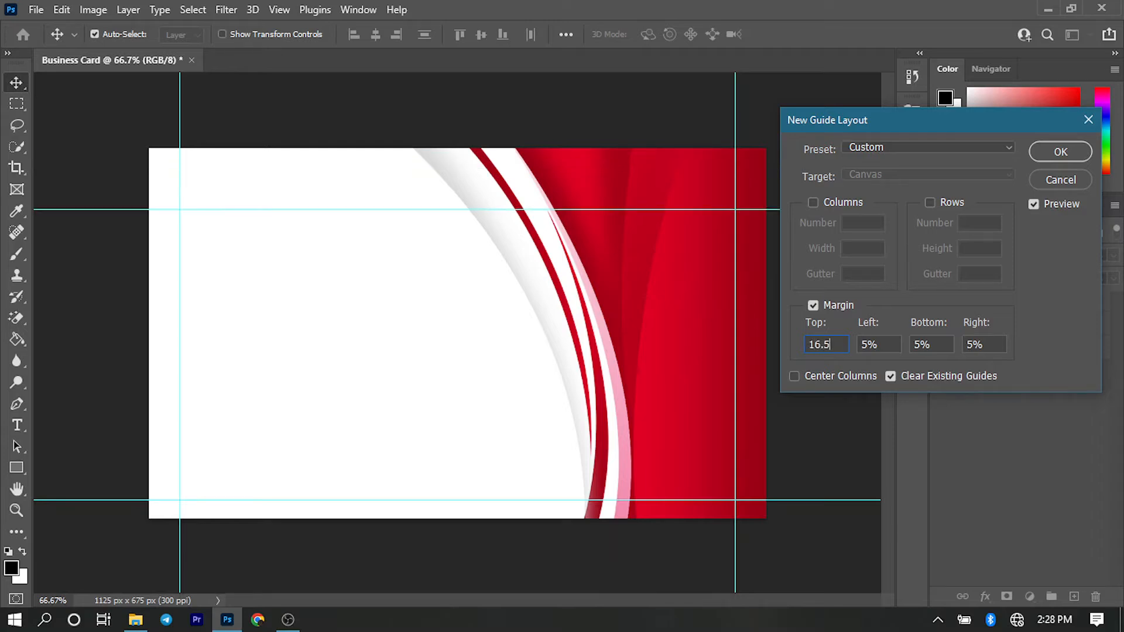
{"action": "left_click", "coordinate": [894, 341]}
{"action": "double_click", "coordinate": [892, 343]}
{"action": "type", "text": "8"}
- Set the guide layout's bottom margin to 13.5% and right margin to 8%, and create the guides
{"action": "left_click", "coordinate": [936, 345]}
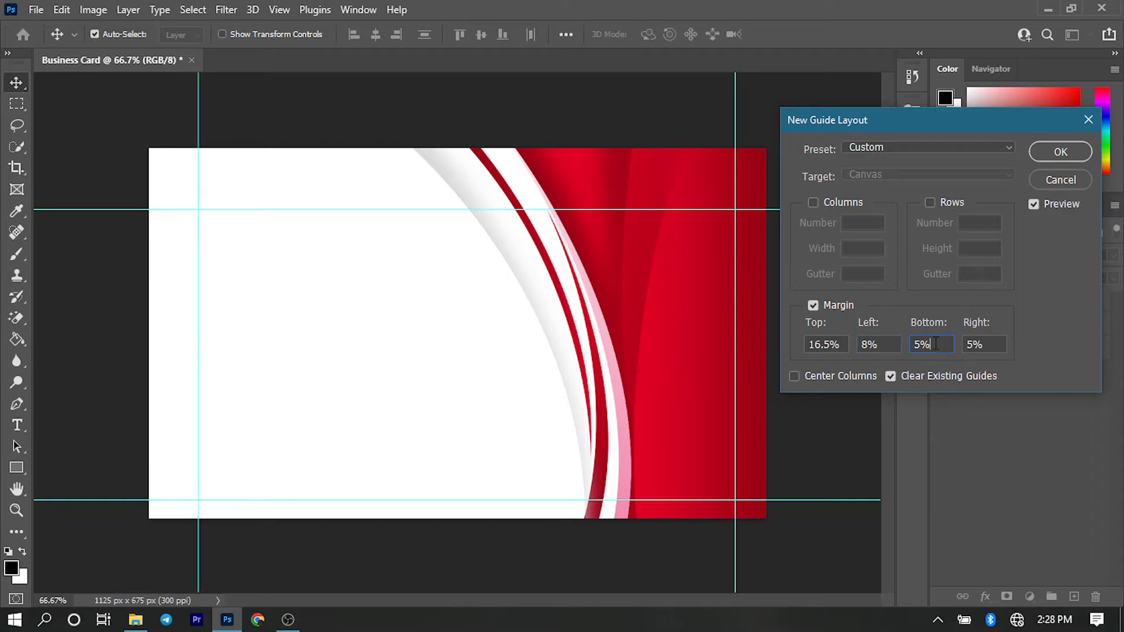
{"action": "double_click", "coordinate": [933, 344]}
{"action": "type", "text": "13.5"}
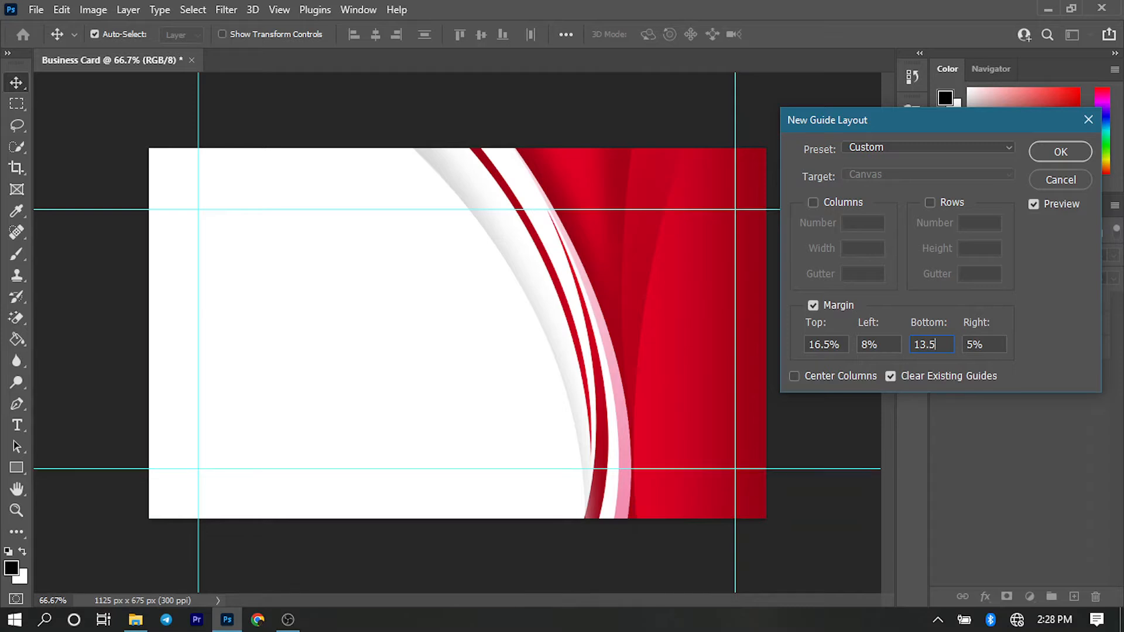
{"action": "left_click", "coordinate": [990, 344]}
{"action": "double_click", "coordinate": [989, 345]}
{"action": "type", "text": "8"}
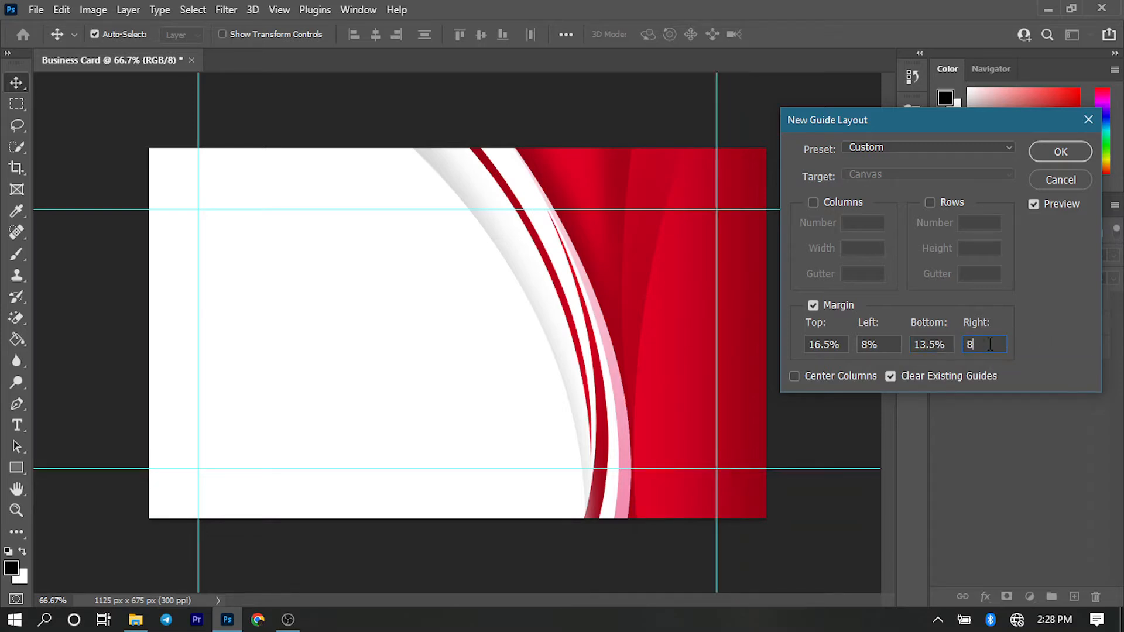
{"action": "left_click", "coordinate": [1043, 152]}
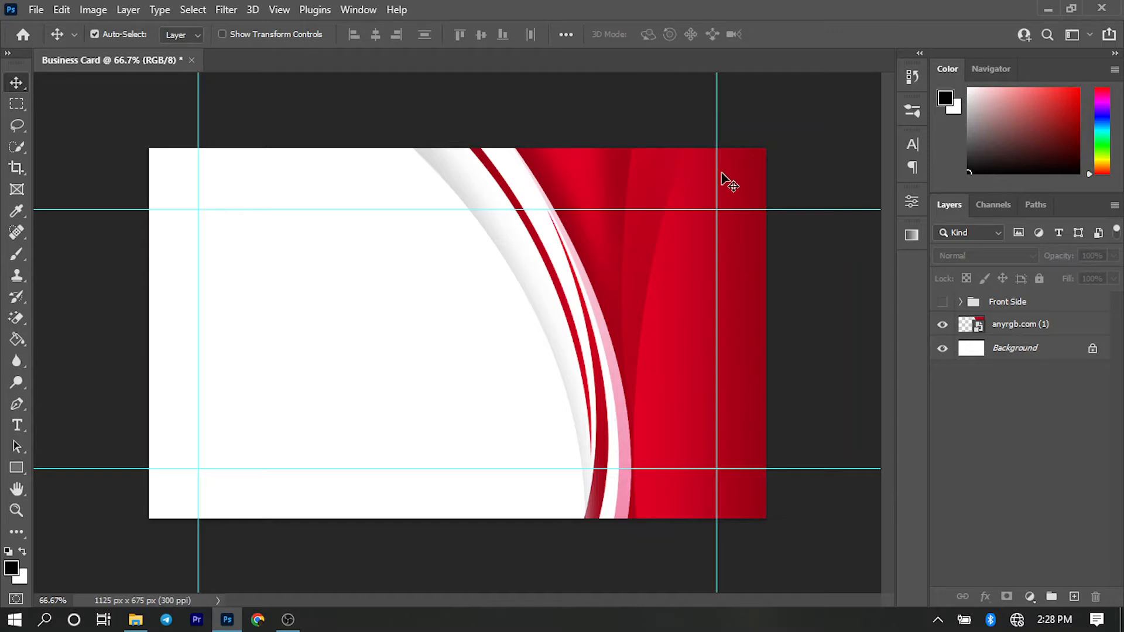
- Show the rulers and add a horizontal guide at 29.6%
{"action": "key", "text": "ctrl"}
{"action": "key", "text": "ctrl+r"}
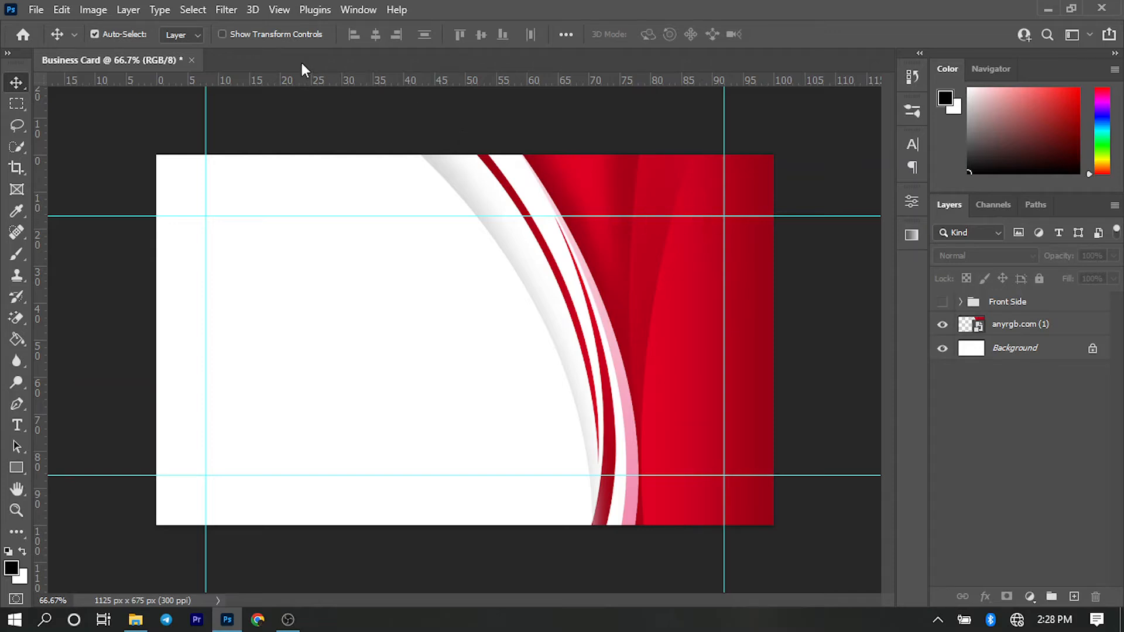
{"action": "left_click", "coordinate": [277, 10]}
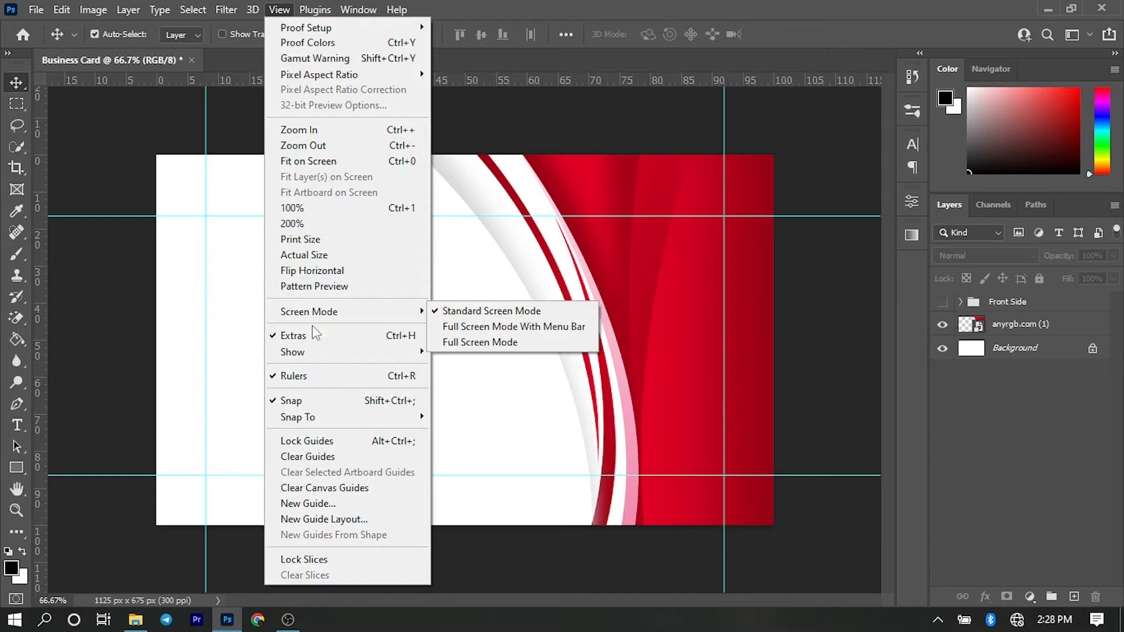
{"action": "left_click", "coordinate": [325, 507]}
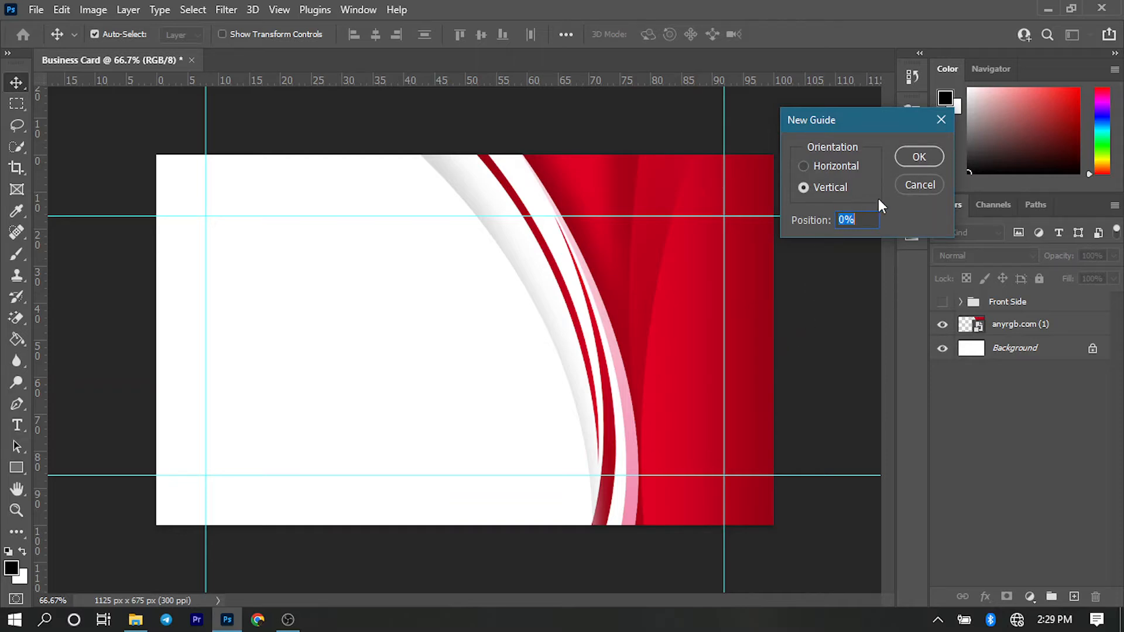
{"action": "left_click", "coordinate": [803, 167]}
{"action": "left_click", "coordinate": [866, 220]}
{"action": "double_click", "coordinate": [850, 219]}
{"action": "type", "text": "29.6"}
{"action": "left_click", "coordinate": [914, 157]}
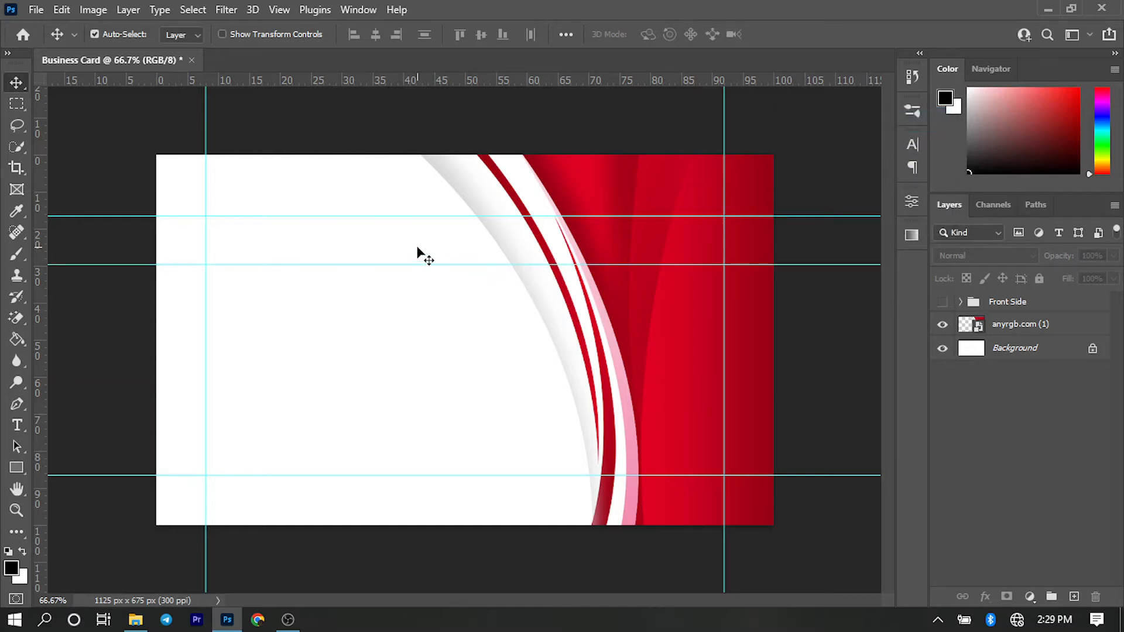
- Draw a red-filled rectangle about 47 by 89 px across the card's left edge, between the two upper horizontal guides
{"action": "left_click", "coordinate": [16, 468]}
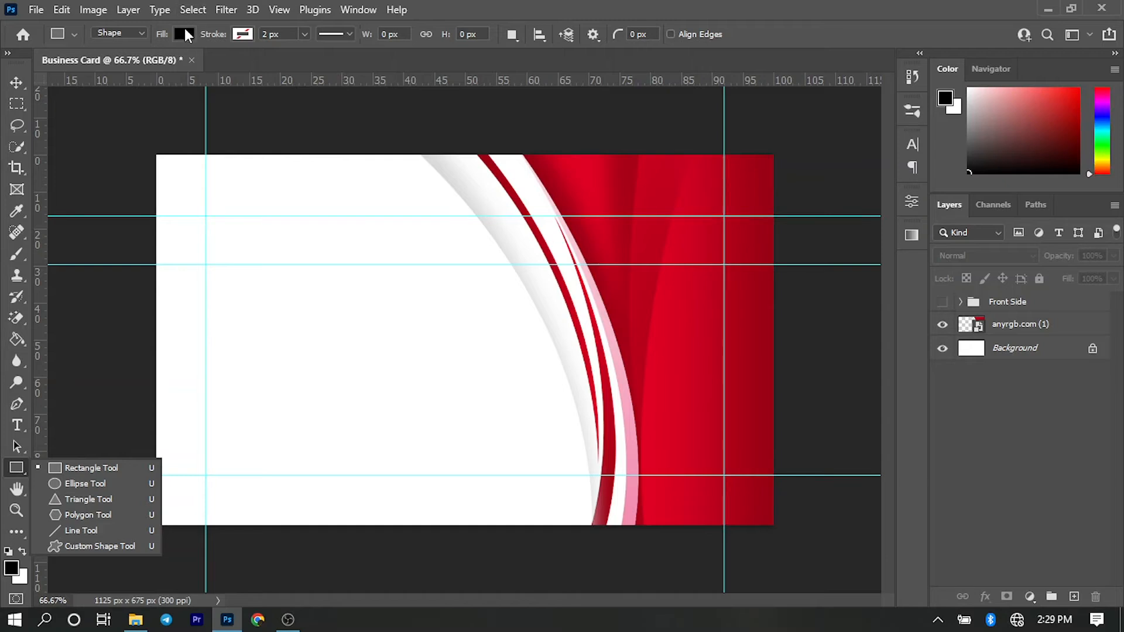
{"action": "left_click", "coordinate": [183, 34]}
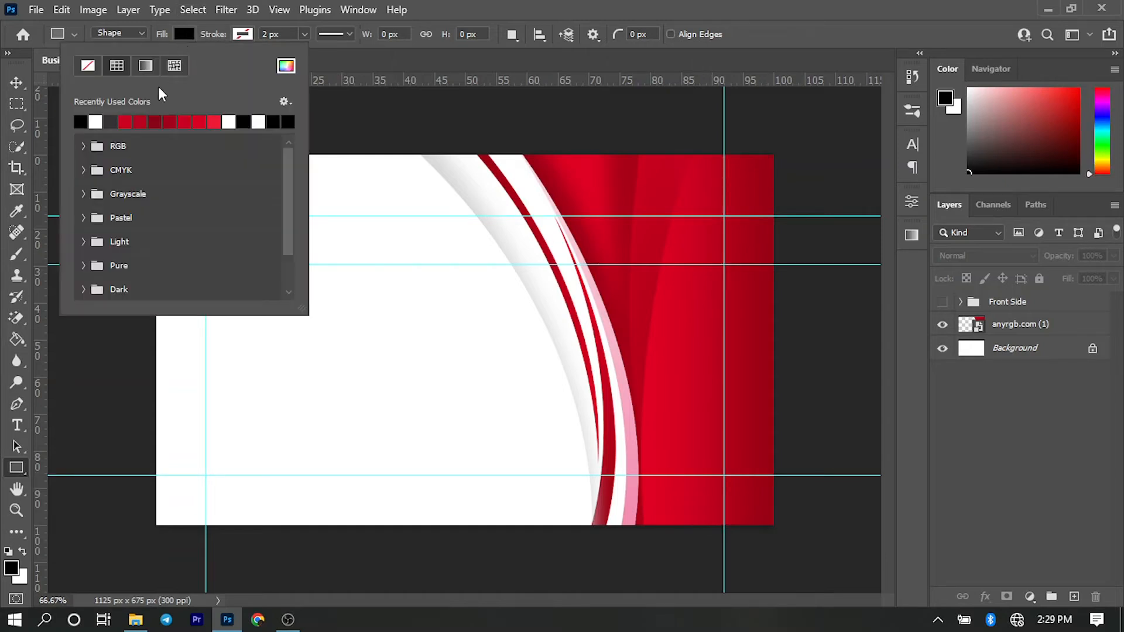
{"action": "left_click", "coordinate": [129, 120]}
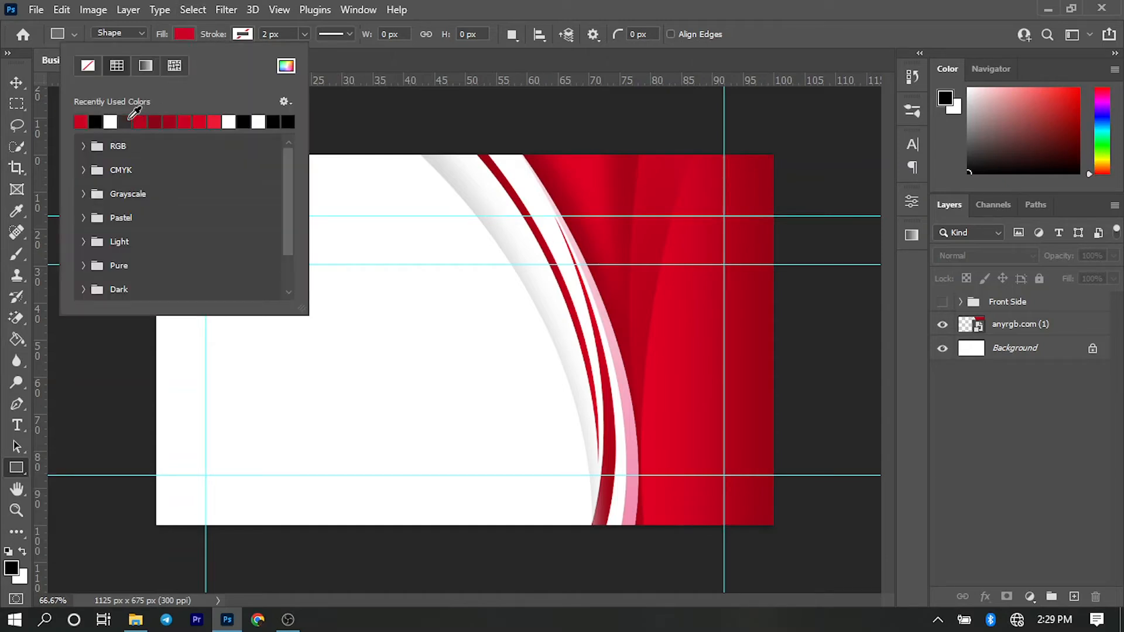
{"action": "left_click", "coordinate": [496, 3]}
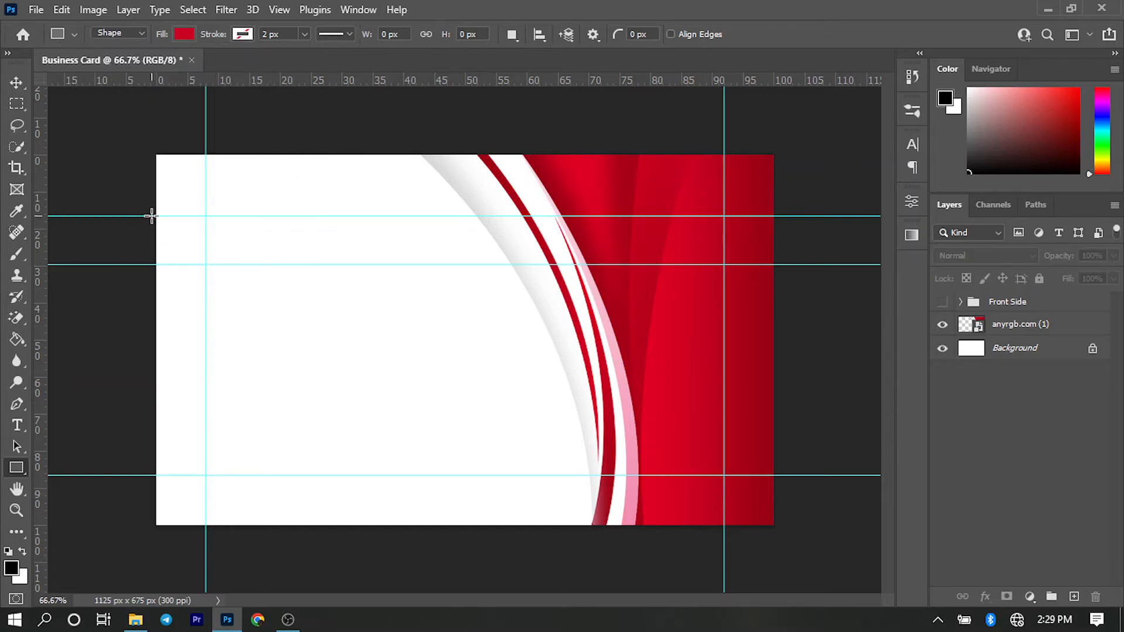
{"action": "left_click_drag", "start_coordinate": [148, 216], "coordinate": [173, 265]}
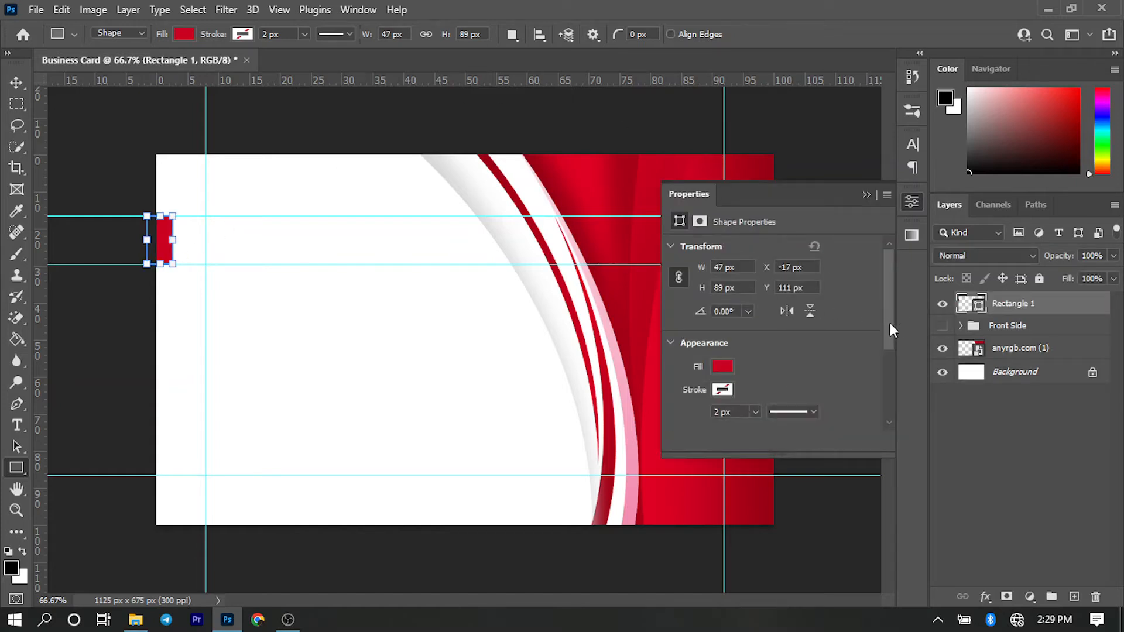
- Round all four corners of the red rectangle to 3 px and check it with the guides hidden
{"action": "left_click_drag", "start_coordinate": [892, 327], "coordinate": [893, 378]}
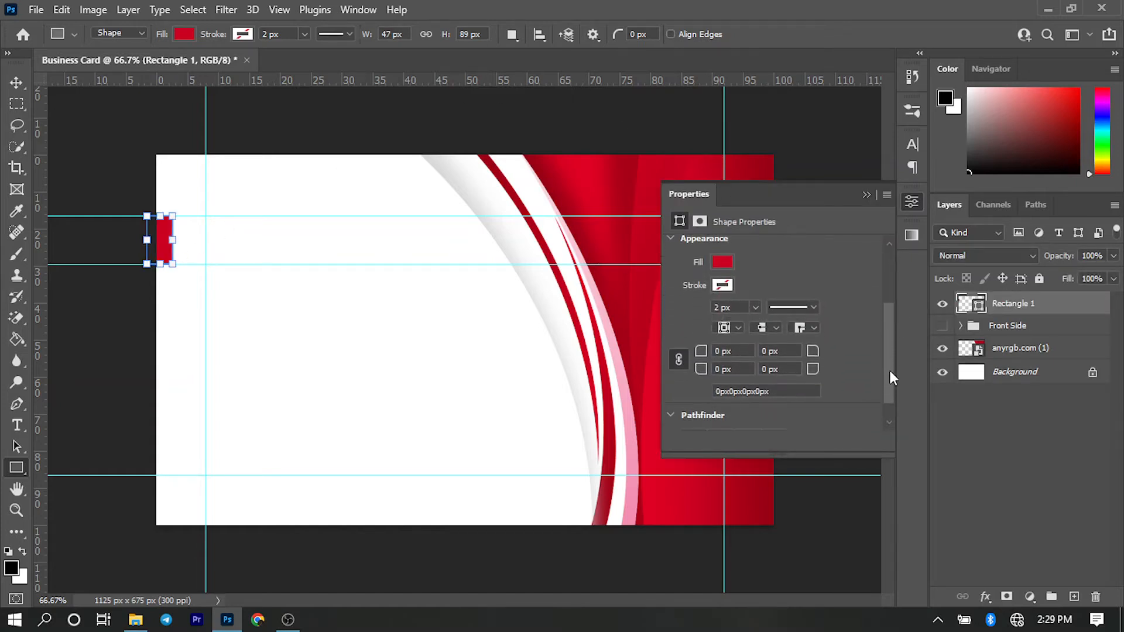
{"action": "left_click_drag", "start_coordinate": [788, 351], "coordinate": [754, 354]}
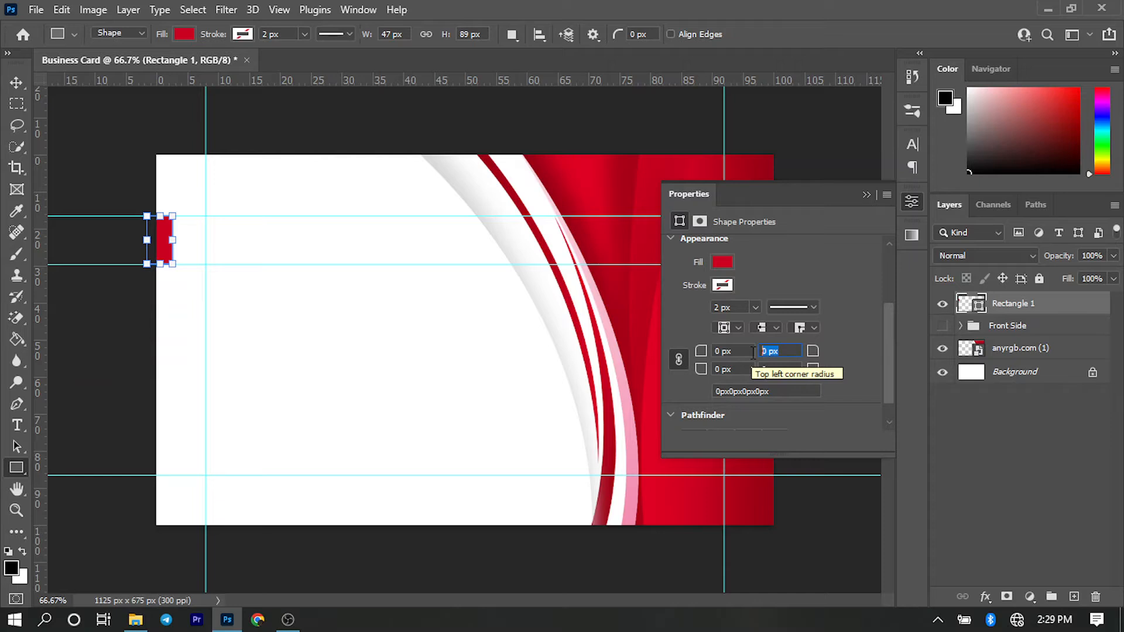
{"action": "type", "text": "3"}
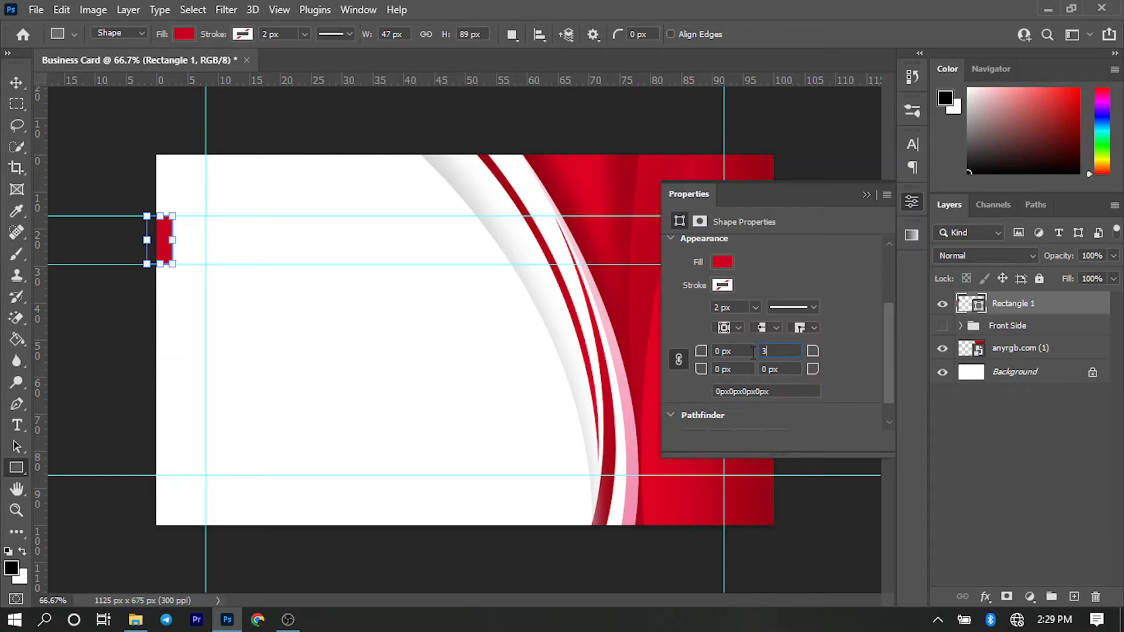
{"action": "key", "text": "Return"}
{"action": "key", "text": "v"}
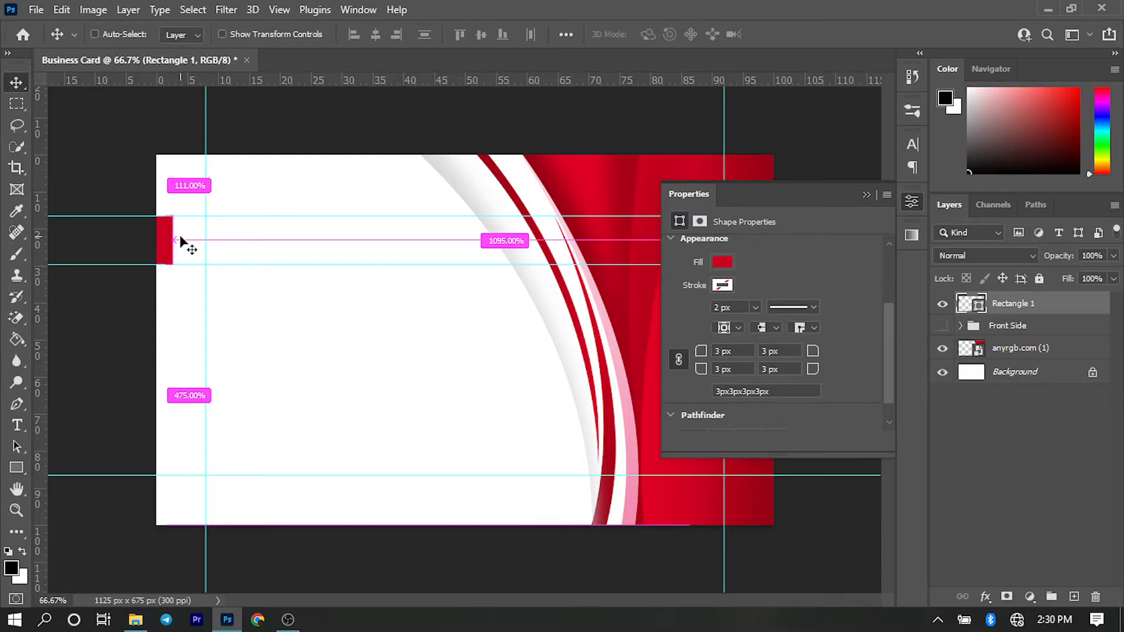
{"action": "key", "text": "ctrl+semicolon"}
{"action": "key", "text": "ctrl+semicolon"}
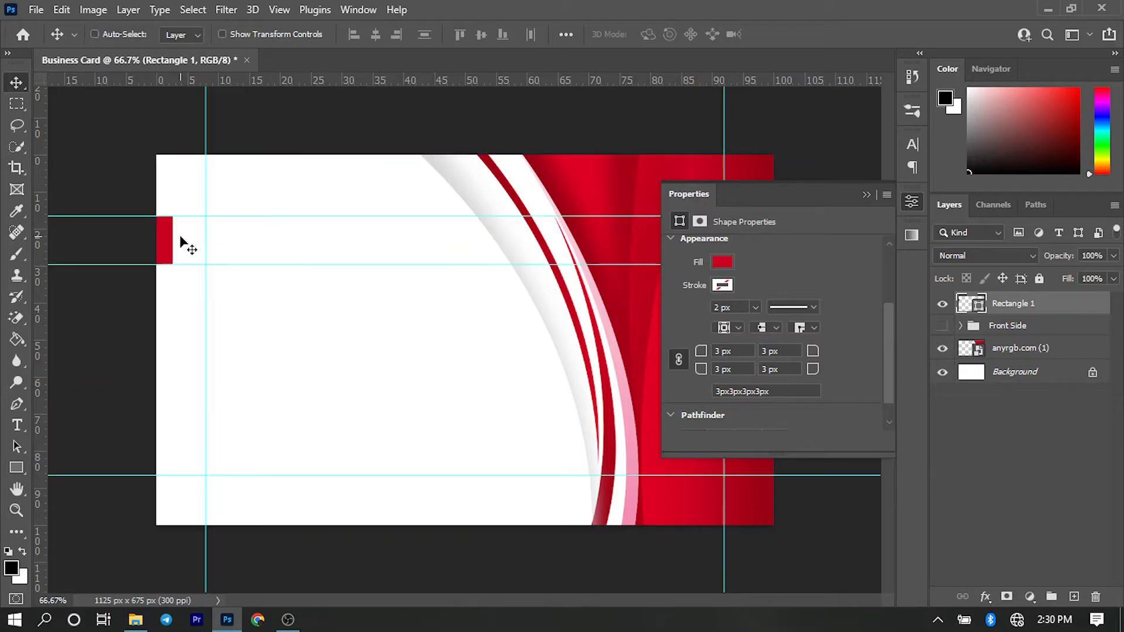
- Set the red rectangle's corner radii to 4 px and nudge it a few pixels to the left
{"action": "left_click", "coordinate": [796, 351]}
{"action": "type", "text": "4"}
{"action": "key", "text": "Return"}
{"action": "key", "text": "Left"}
{"action": "key", "text": "Left"}
{"action": "key", "text": "Left"}
{"action": "key", "text": "Left"}
{"action": "key", "text": "Left"}
{"action": "key", "text": "Left"}
{"action": "key", "text": "Left"}
{"action": "key", "text": "Left"}
{"action": "key", "text": "Left"}
{"action": "key", "text": "Left"}
{"action": "key", "text": "Left"}
- Change the rectangle's fill to the brighter red from the recently used colours and deselect it
{"action": "left_click", "coordinate": [724, 261]}
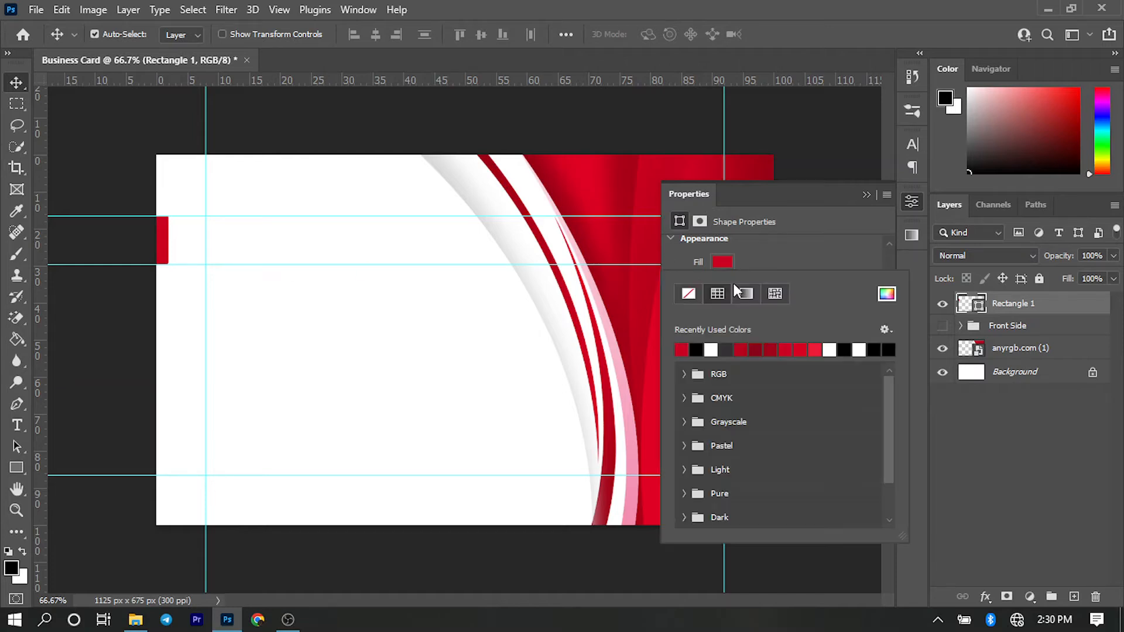
{"action": "left_click", "coordinate": [815, 349]}
{"action": "left_click", "coordinate": [866, 196]}
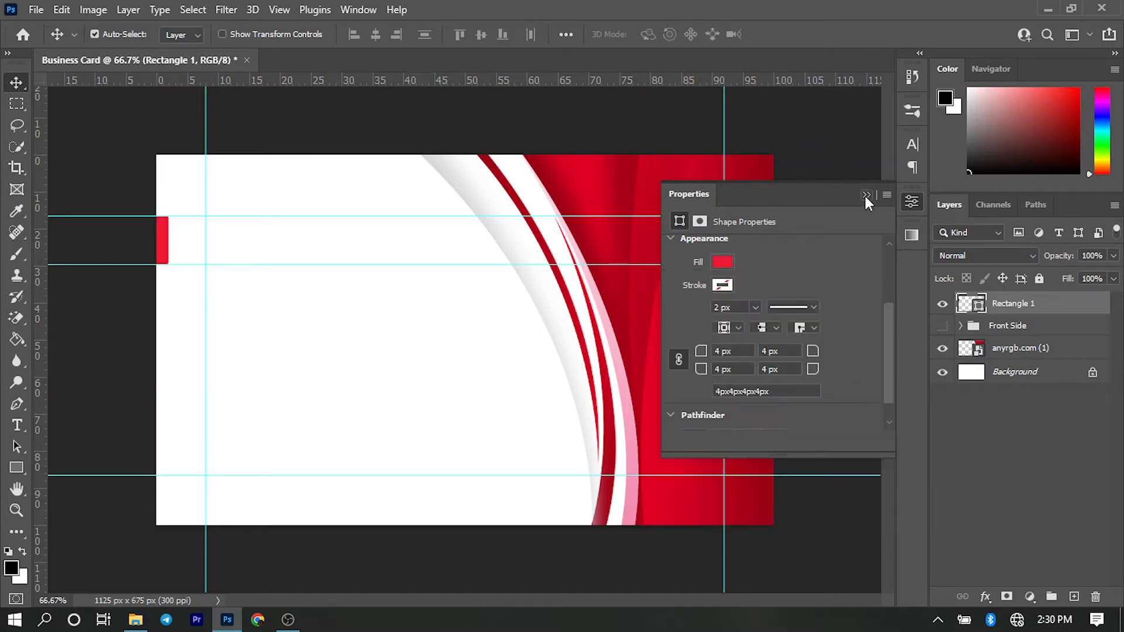
{"action": "left_click", "coordinate": [865, 195]}
{"action": "left_click", "coordinate": [816, 143]}
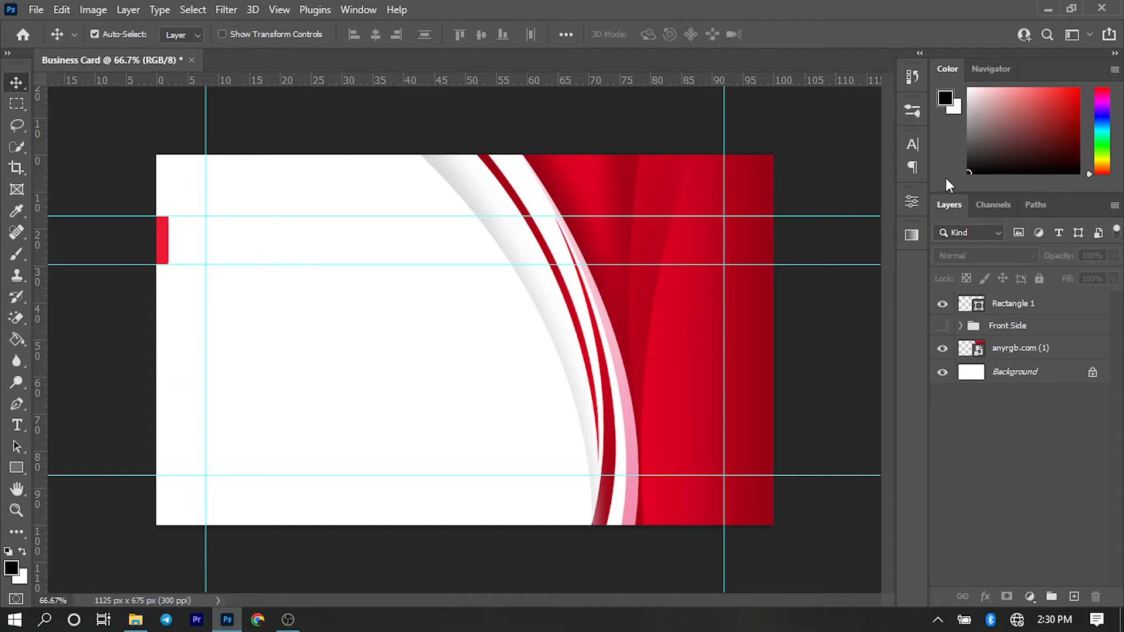
- Set the text font to Nexa Bold at 12.5 pt for a new horizontal text line
{"action": "left_click", "coordinate": [913, 144]}
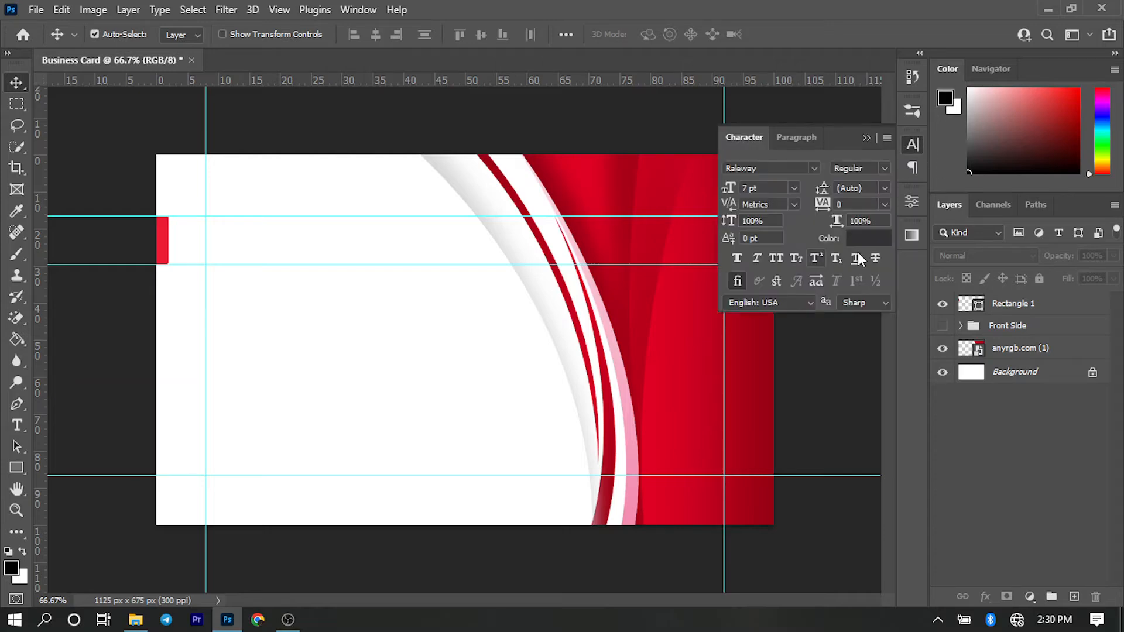
{"action": "left_click", "coordinate": [755, 169]}
{"action": "type", "text": "Nexa Bold"}
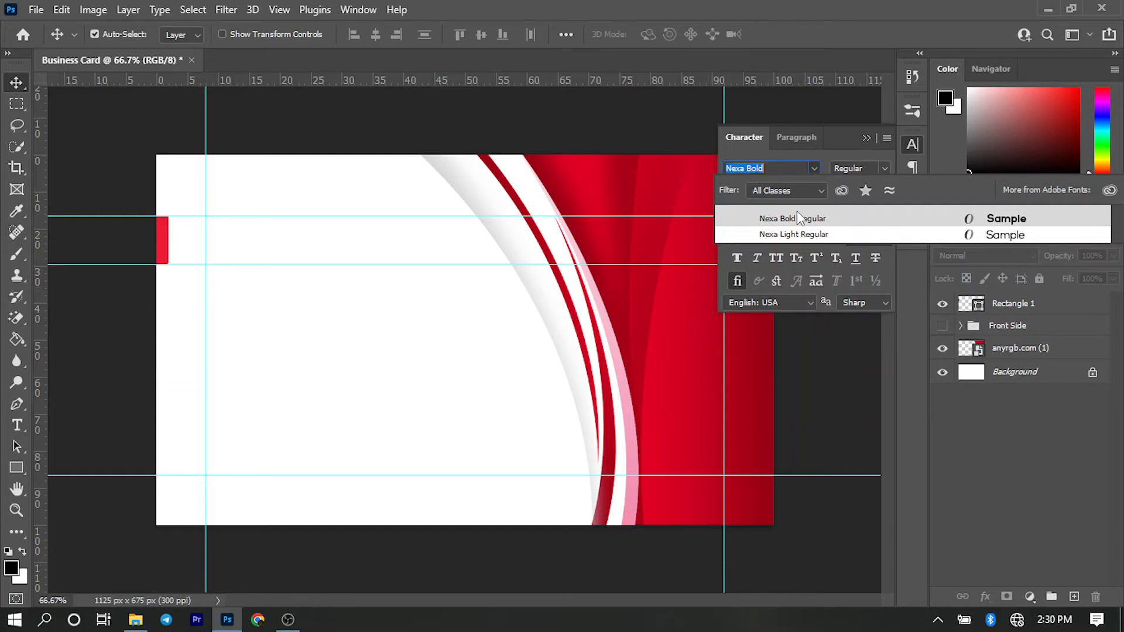
{"action": "left_click", "coordinate": [796, 212]}
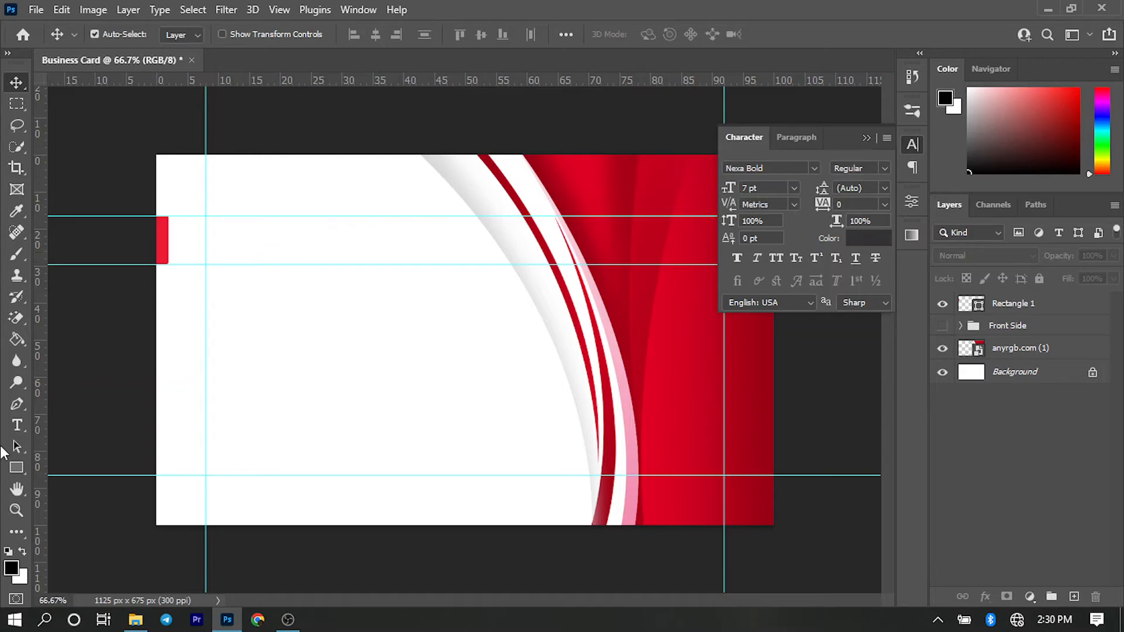
{"action": "left_click", "coordinate": [16, 425]}
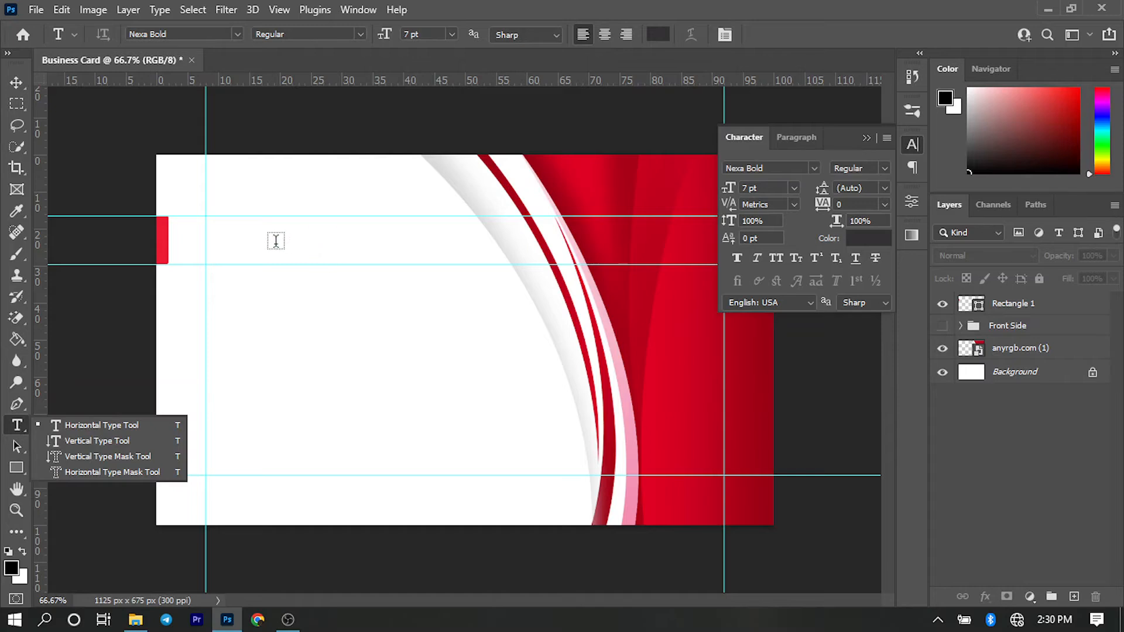
{"action": "left_click", "coordinate": [762, 186]}
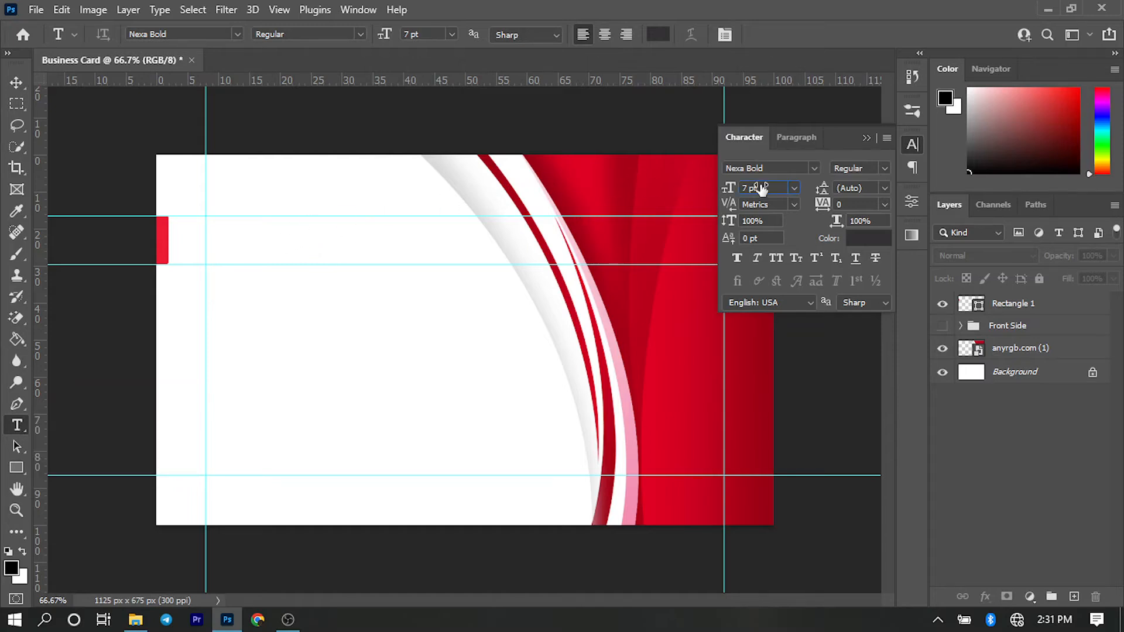
{"action": "type", "text": "122"}
{"action": "key", "text": "BackSpace"}
{"action": "type", "text": ".5"}
{"action": "key", "text": "Return"}
- Add the cardholder's full name in capitals and align it to the left vertical guide, between the two upper horizontal guides
{"action": "left_click", "coordinate": [355, 228]}
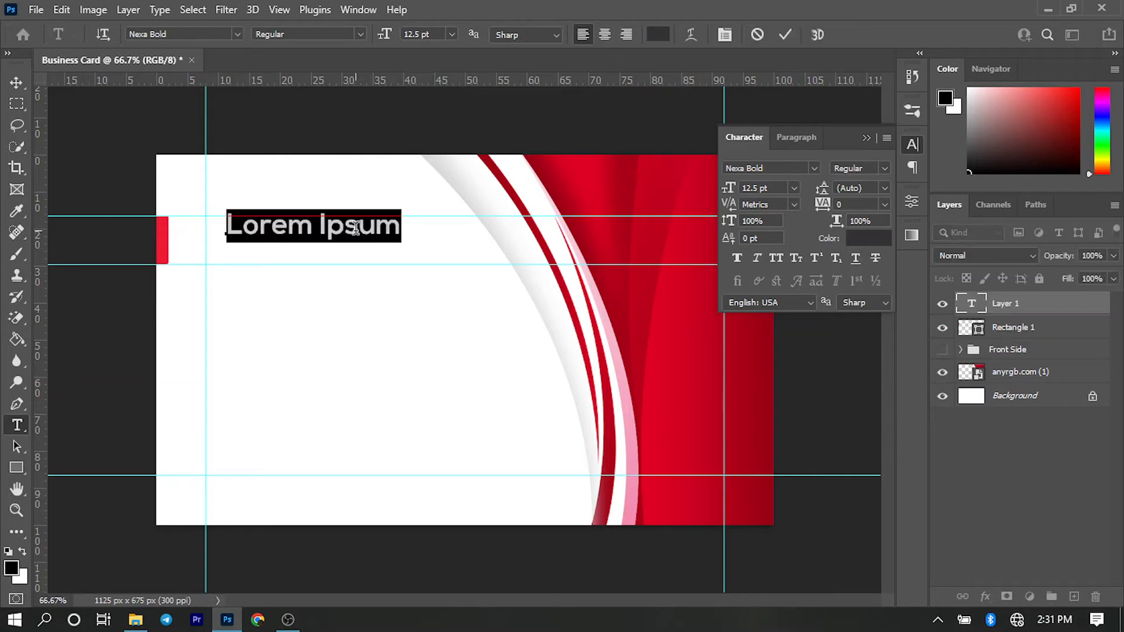
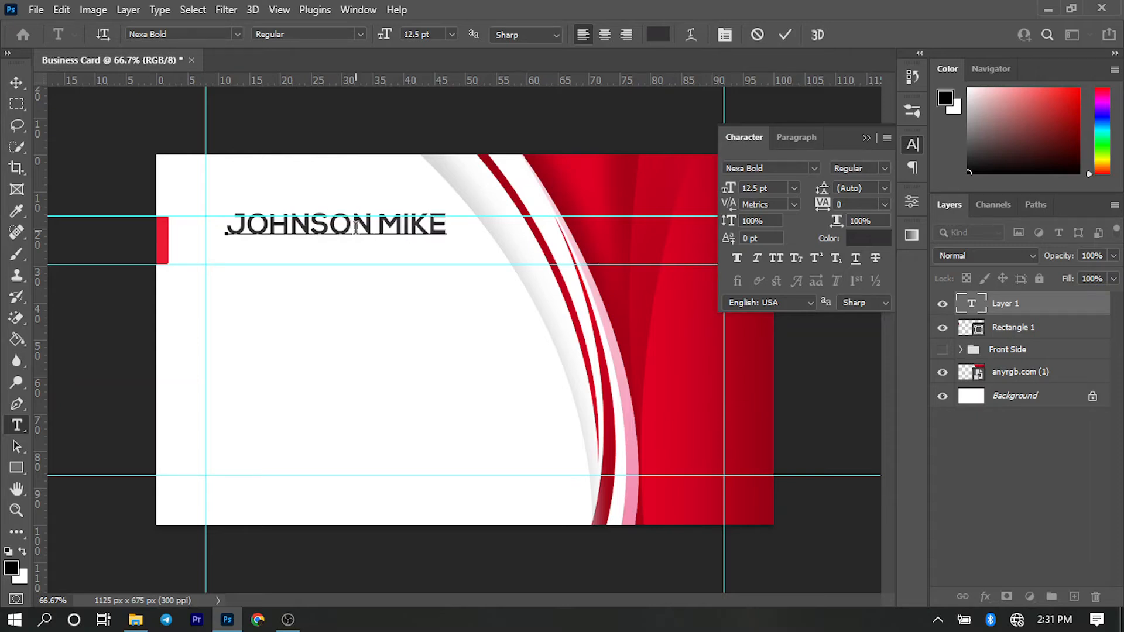
{"action": "key", "text": "ctrl+Return"}
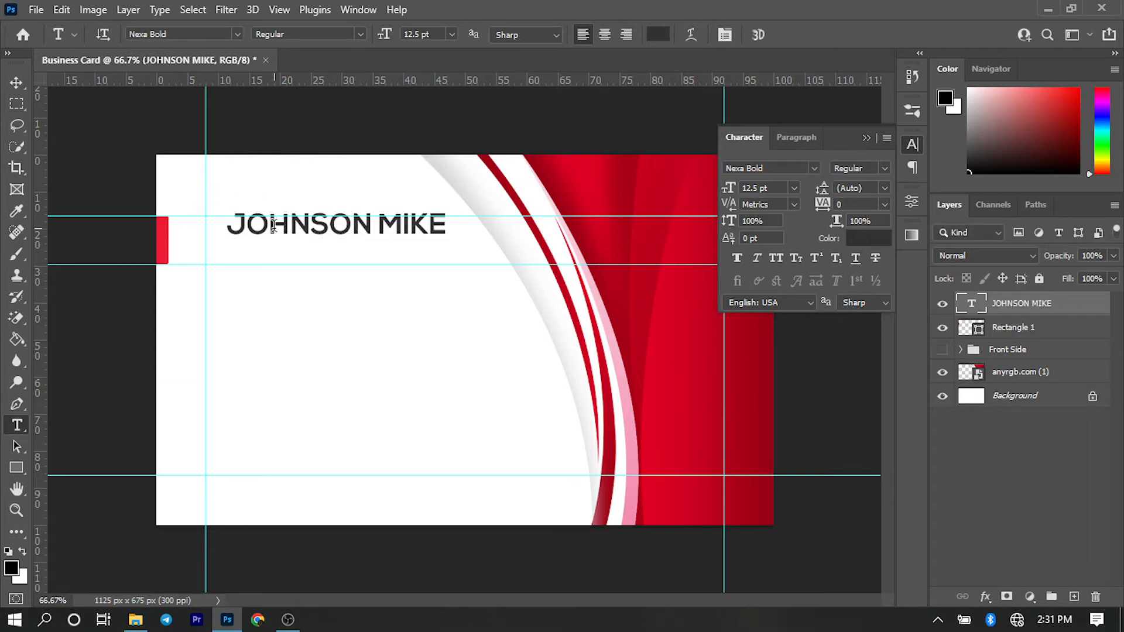
{"action": "left_click", "coordinate": [17, 83]}
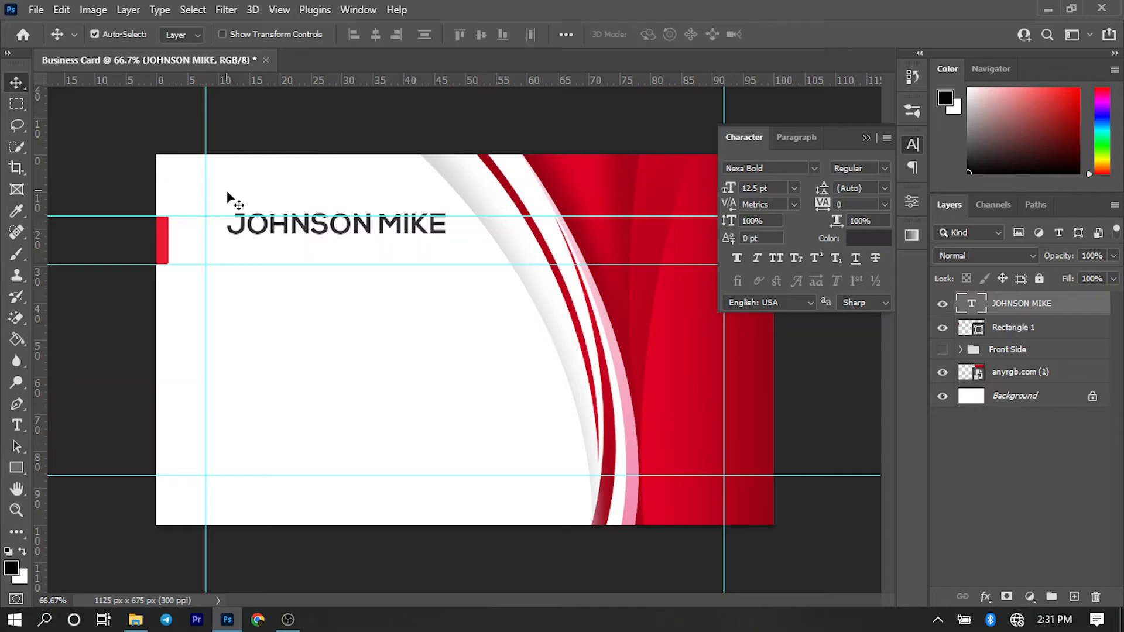
{"action": "left_click_drag", "start_coordinate": [256, 230], "coordinate": [239, 233]}
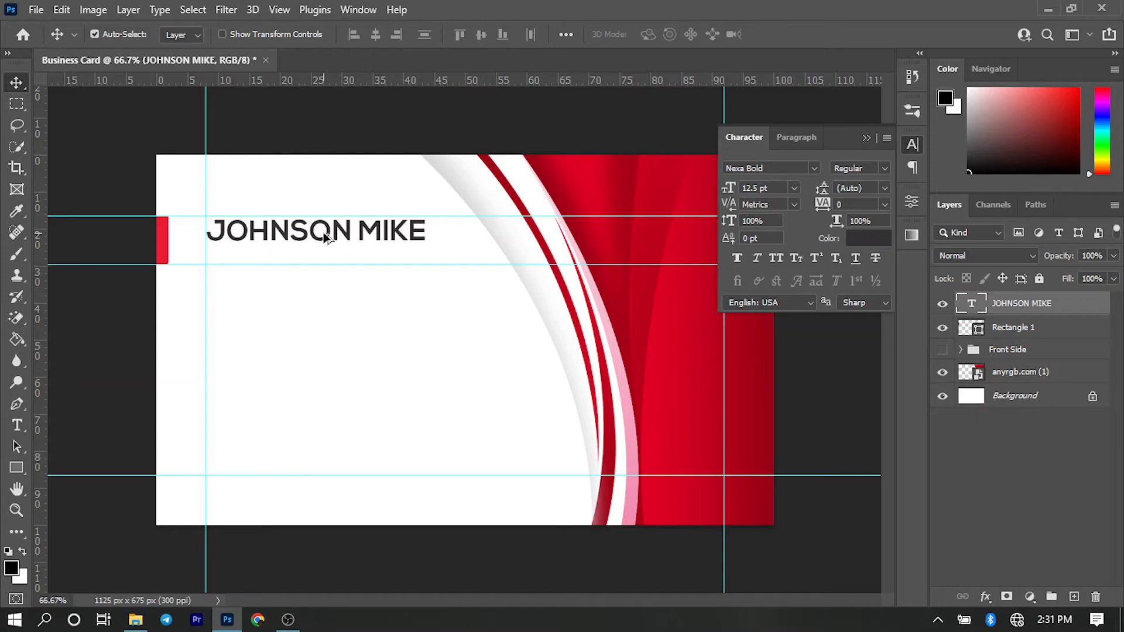
- Duplicate the name line directly below itself and set the copy's font to Nexa Light
{"action": "left_click_drag", "start_coordinate": [326, 245], "coordinate": [369, 270]}
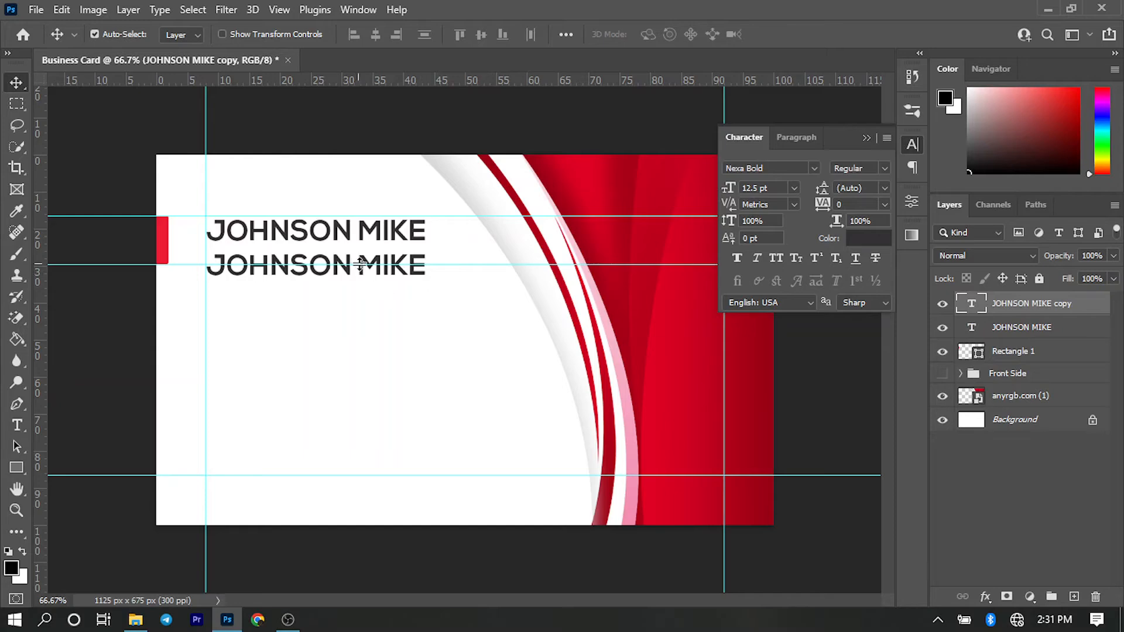
{"action": "left_click", "coordinate": [814, 166]}
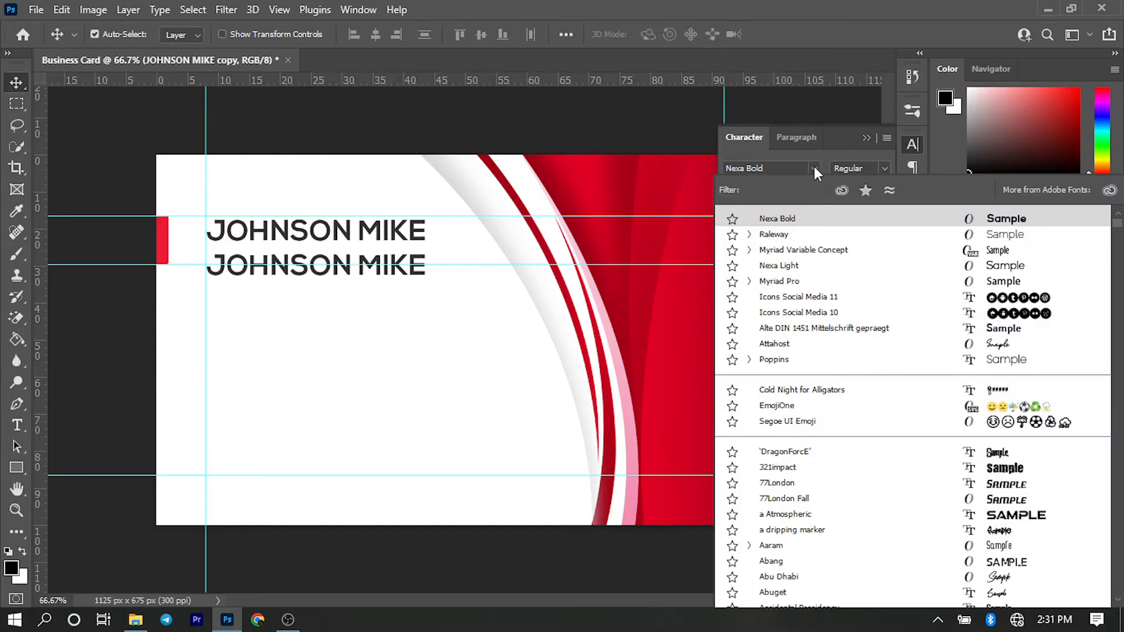
{"action": "key", "text": "ctrl"}
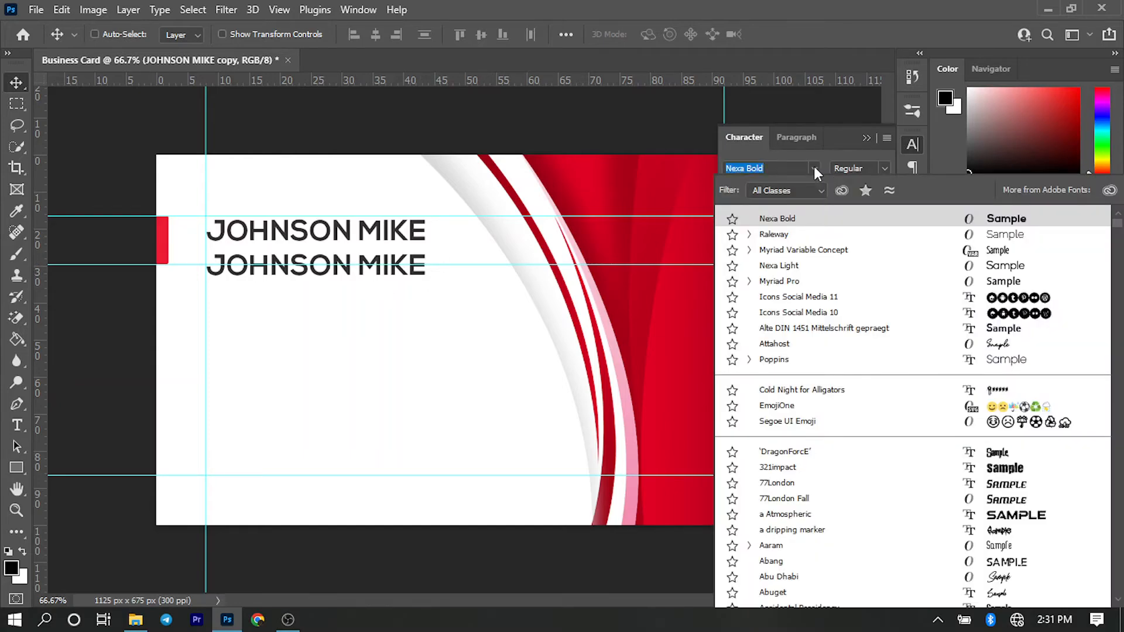
{"action": "type", "text": "N"}
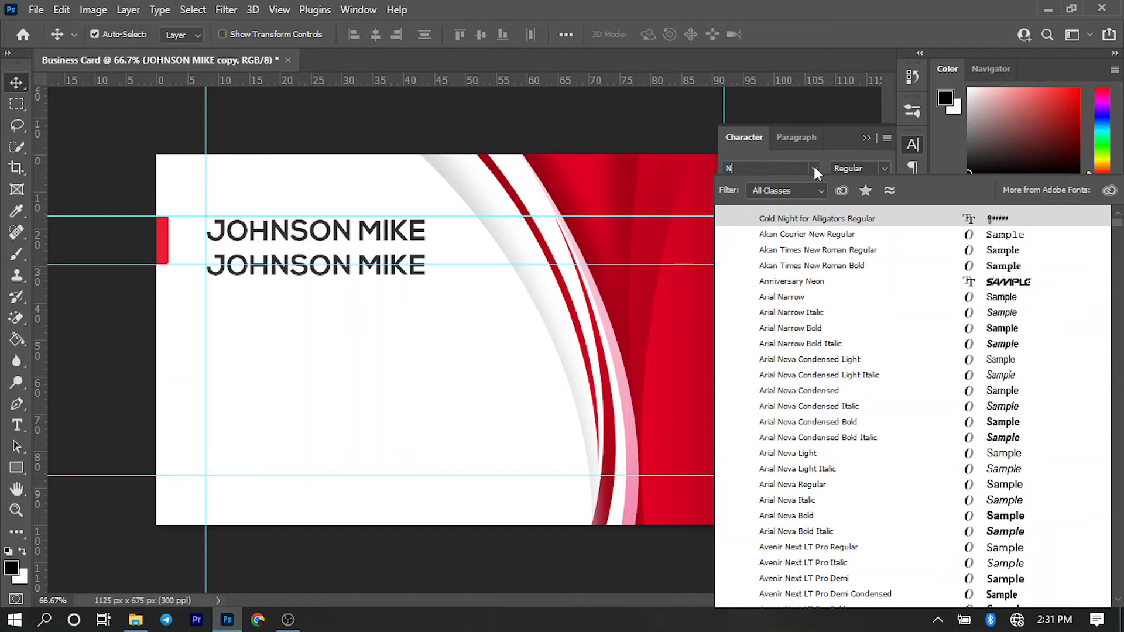
{"action": "type", "text": "exa Light"}
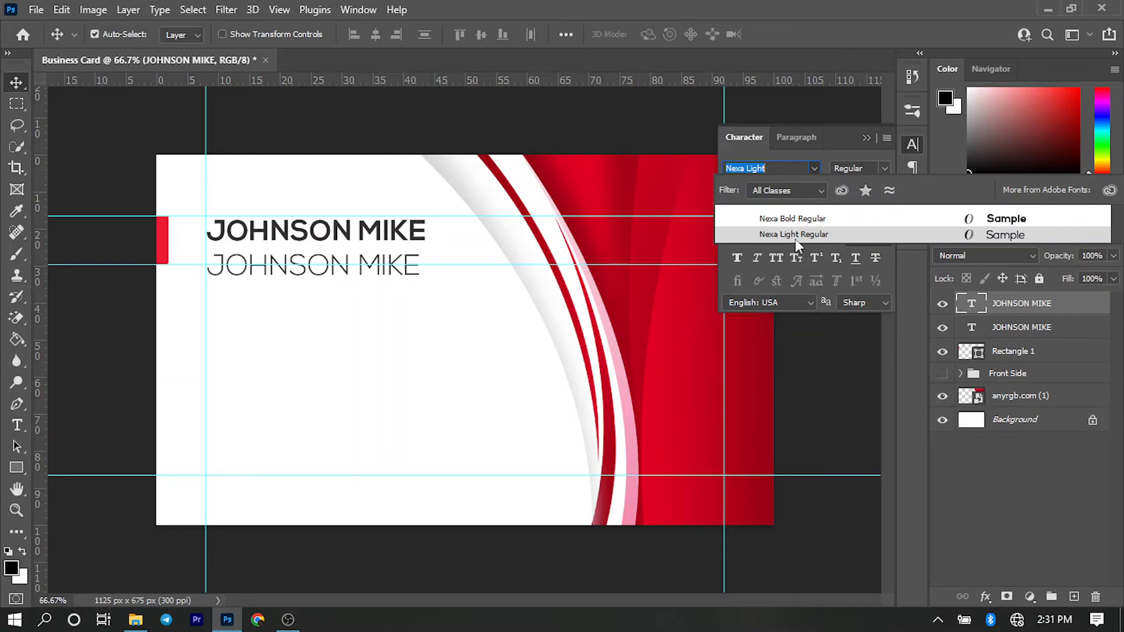
{"action": "left_click", "coordinate": [795, 237]}
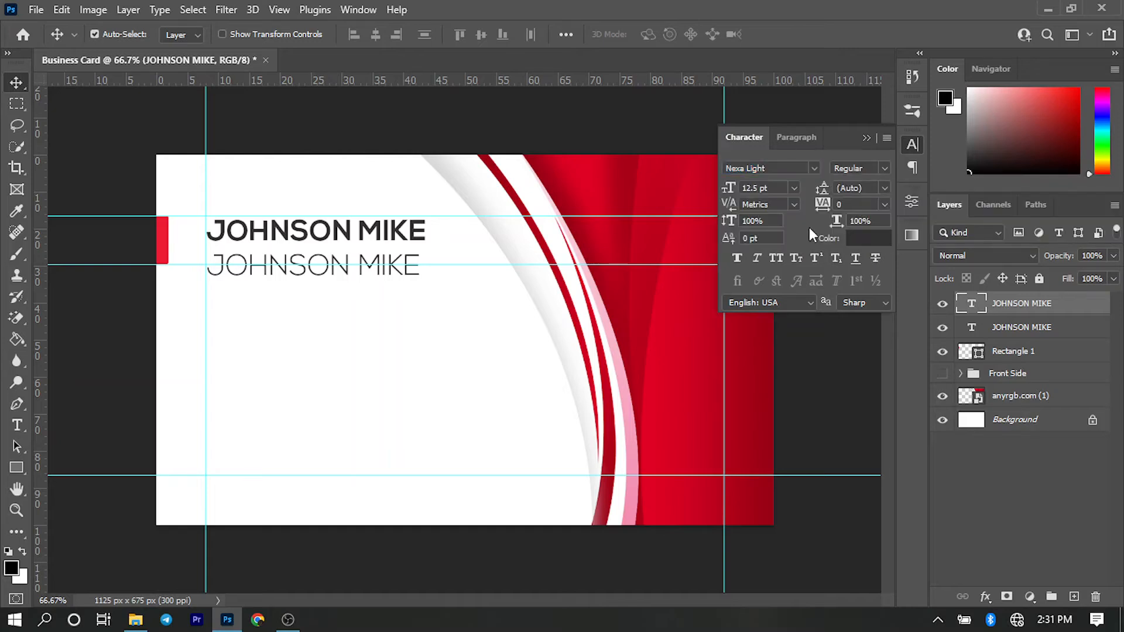
- Reduce the copied line to 6 pt and move it up close beneath the name, above the second horizontal guide
{"action": "left_click", "coordinate": [777, 188]}
{"action": "type", "text": "6"}
{"action": "key", "text": "Return"}
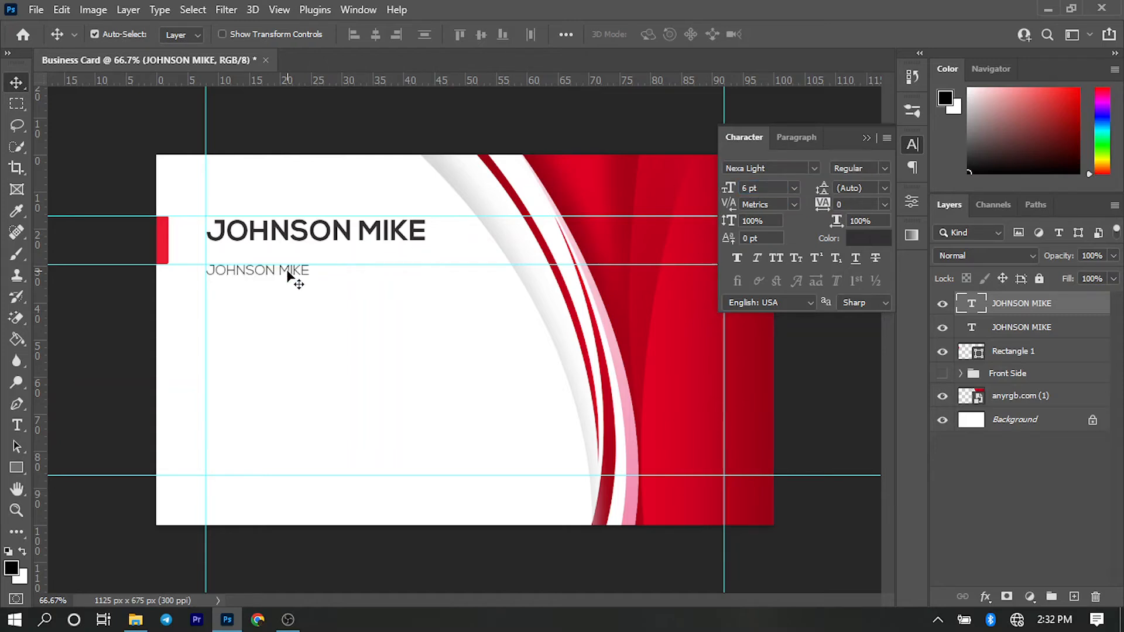
{"action": "left_click_drag", "start_coordinate": [293, 279], "coordinate": [288, 256]}
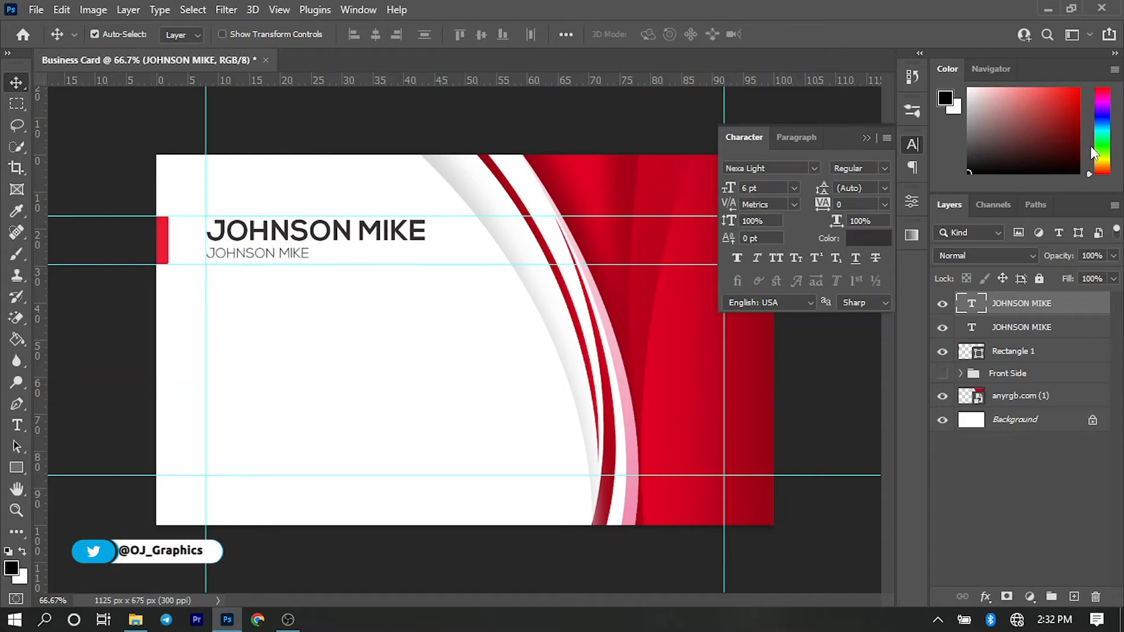
- Color the small copied line with the red ed1b34 sampled from the accent bar
{"action": "left_click", "coordinate": [870, 240]}
{"action": "left_click", "coordinate": [871, 241]}
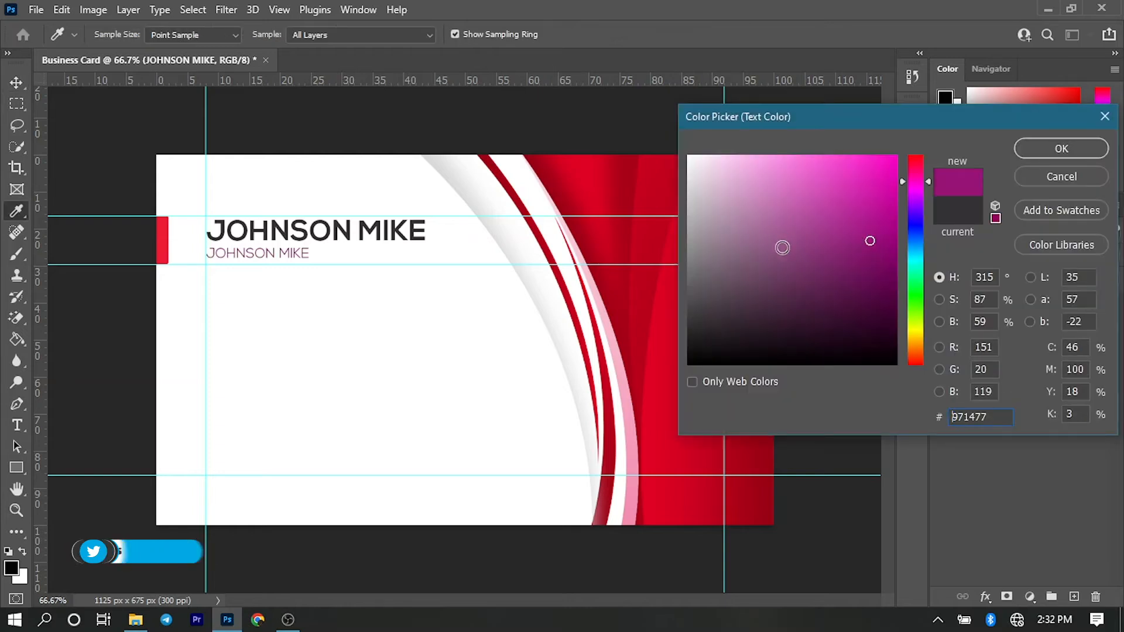
{"action": "left_click", "coordinate": [164, 237]}
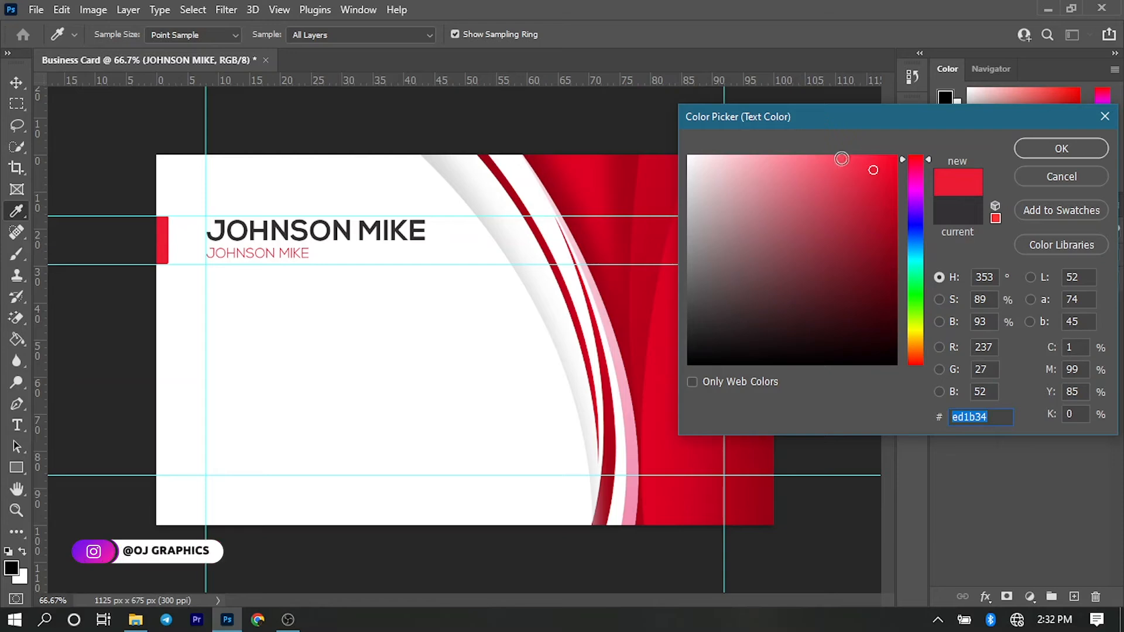
{"action": "left_click", "coordinate": [1062, 149]}
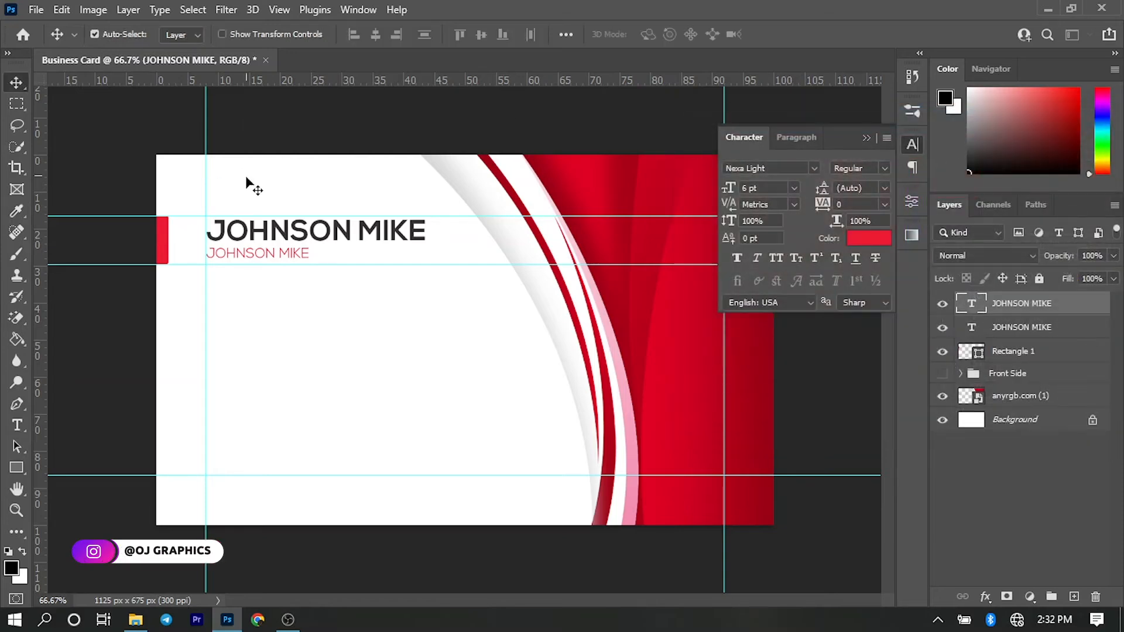
- Replace the small red line's text with GRAPHIC DESIGNER and collapse the character settings
{"action": "double_click", "coordinate": [255, 251]}
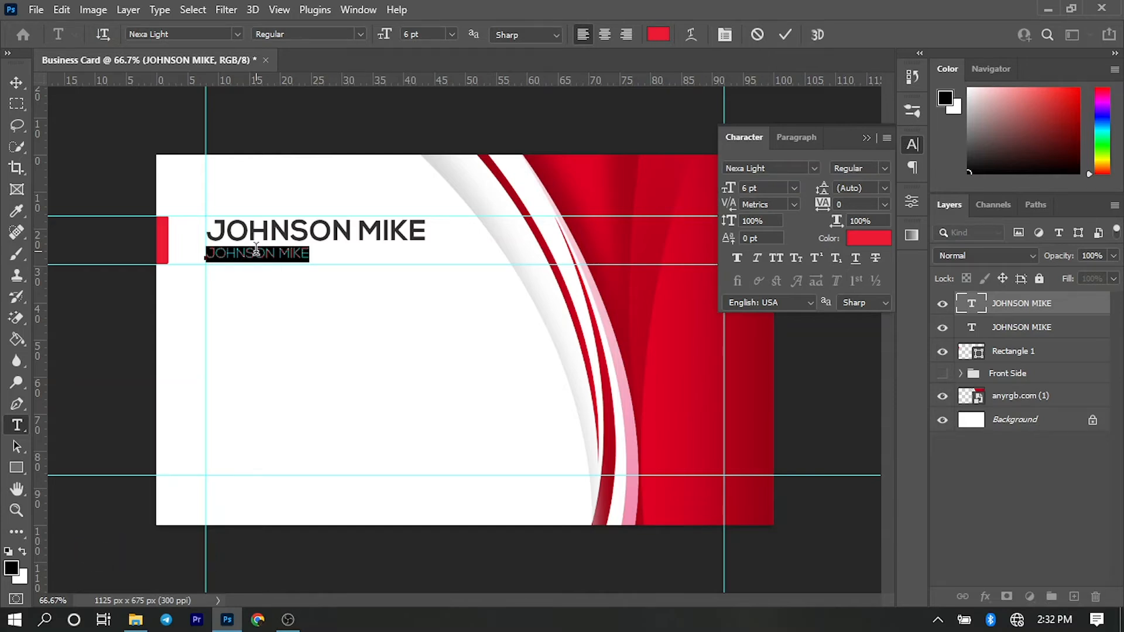
{"action": "type", "text": "GRAPHIC"}
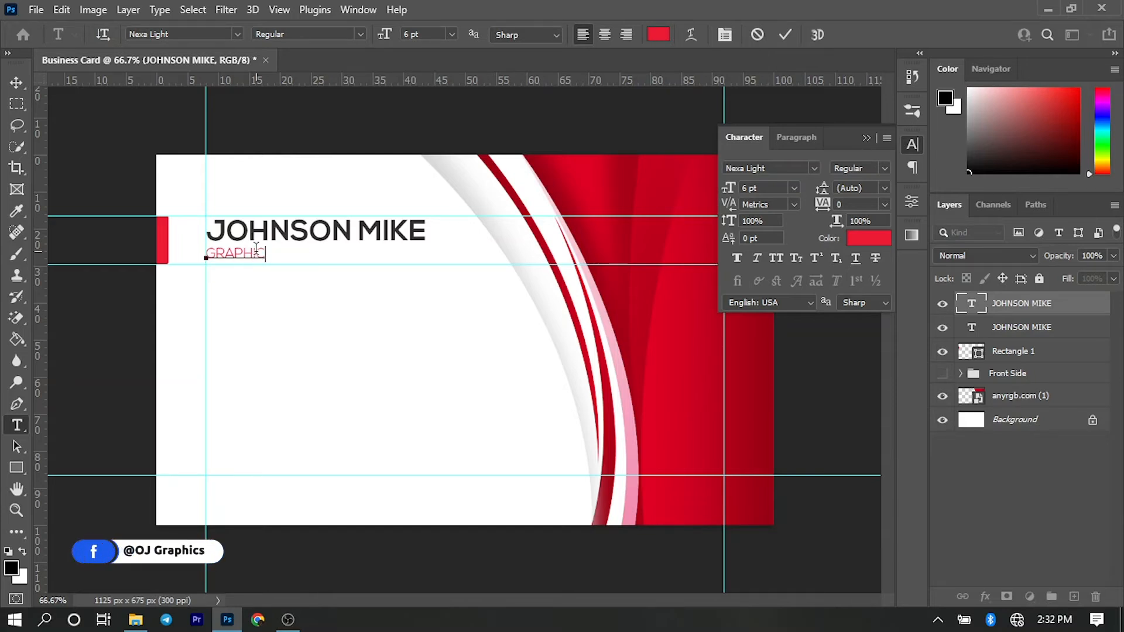
{"action": "type", "text": " DESIGNE"}
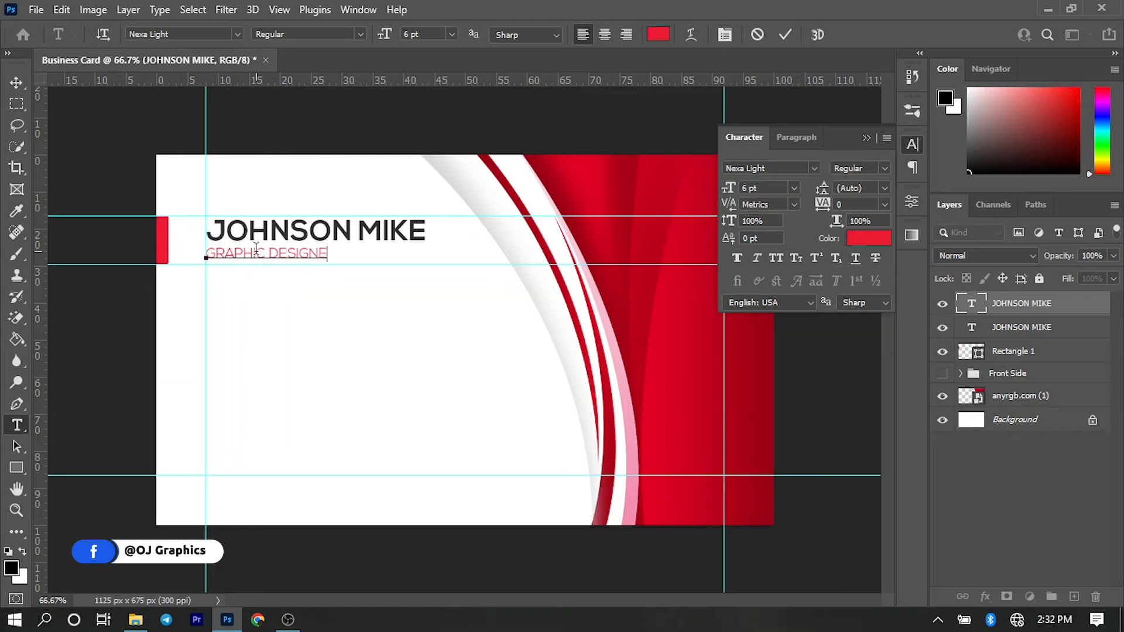
{"action": "type", "text": "R"}
{"action": "key", "text": "ctrl+Return"}
{"action": "key", "text": "v"}
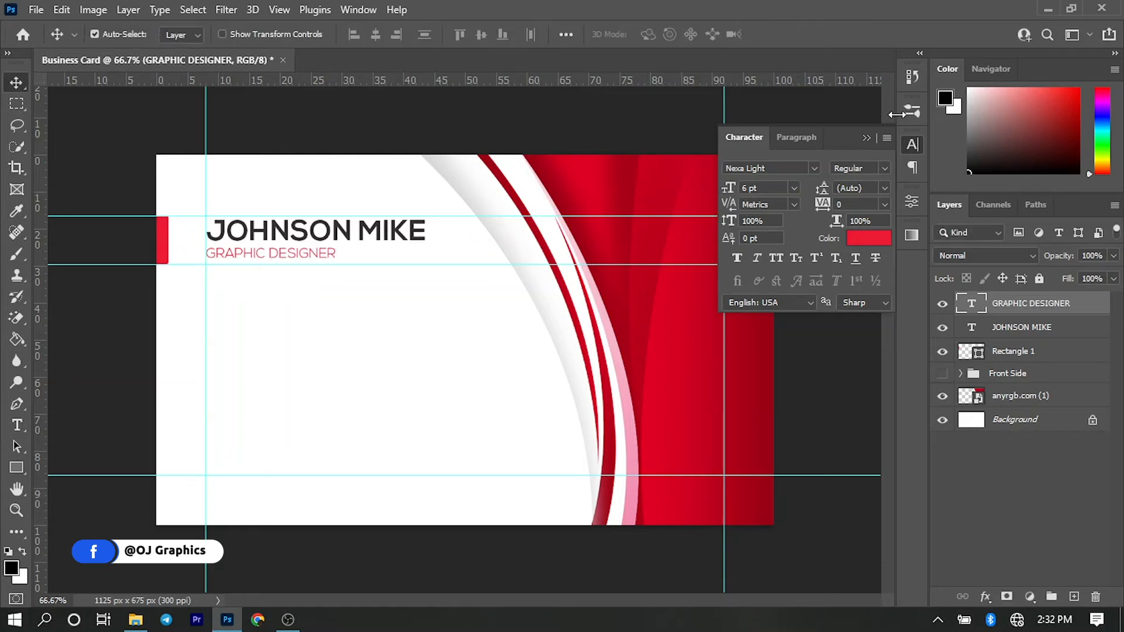
{"action": "left_click", "coordinate": [866, 141]}
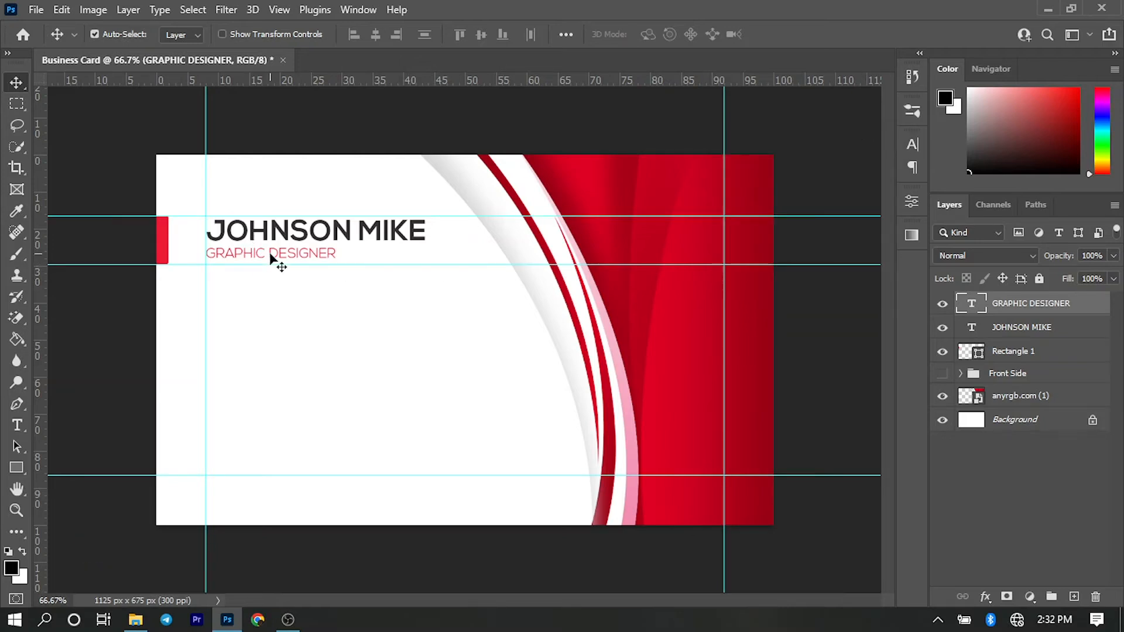
- Scale the GRAPHIC DESIGNER line down slightly, keeping its left edge on the vertical guide
{"action": "key", "text": "ctrl"}
{"action": "key", "text": "ctrl+t"}
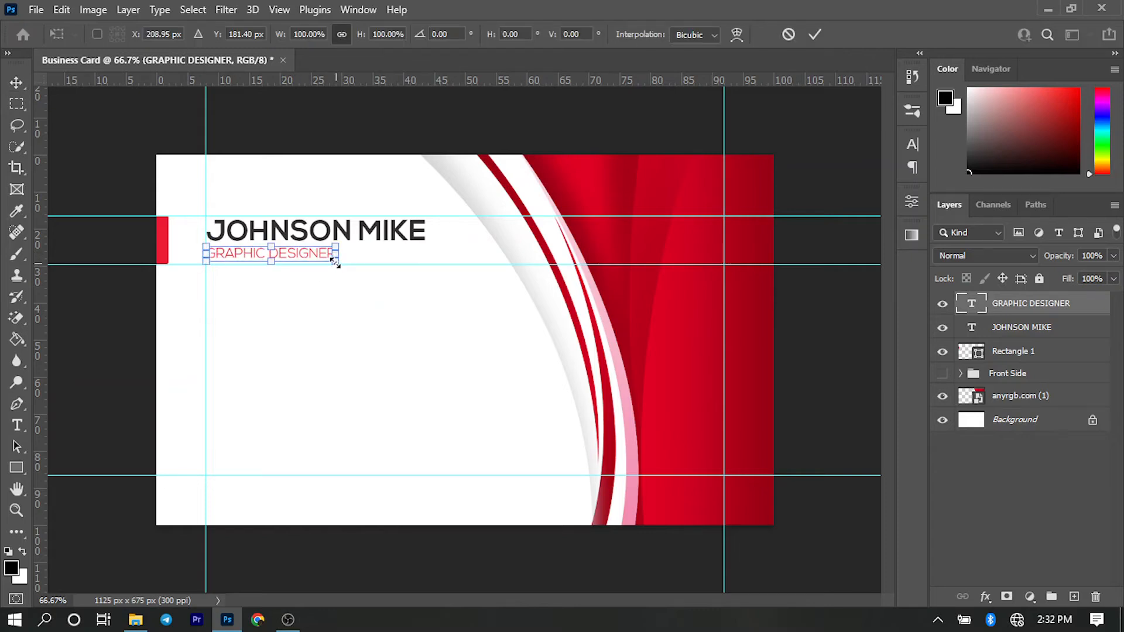
{"action": "left_click_drag", "start_coordinate": [335, 261], "coordinate": [298, 213]}
{"action": "key", "text": "Return"}
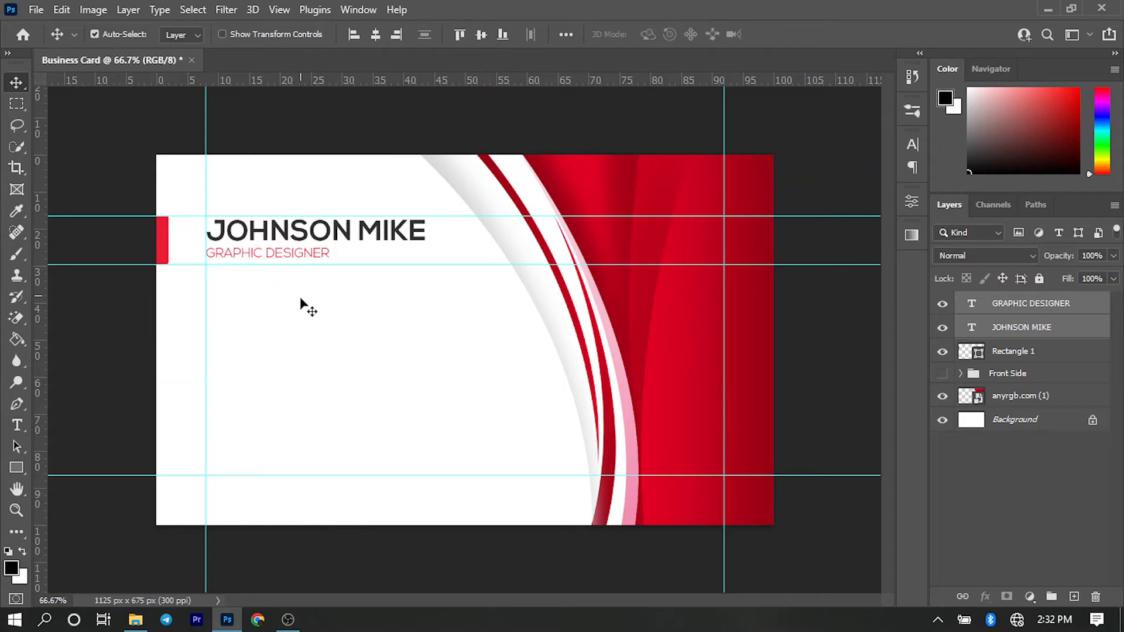
- Move the name and job title lines together about 3 px down and 1.5 px left, then deselect them
{"action": "left_click_drag", "start_coordinate": [305, 271], "coordinate": [318, 192]}
{"action": "key", "text": "ctrl"}
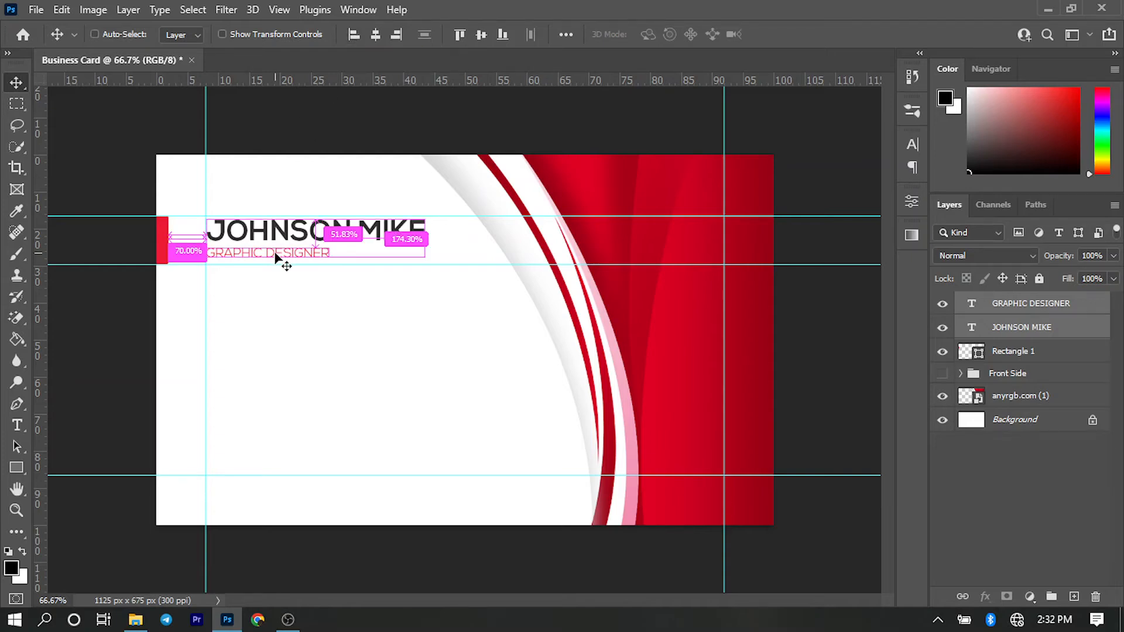
{"action": "key", "text": "ctrl+t"}
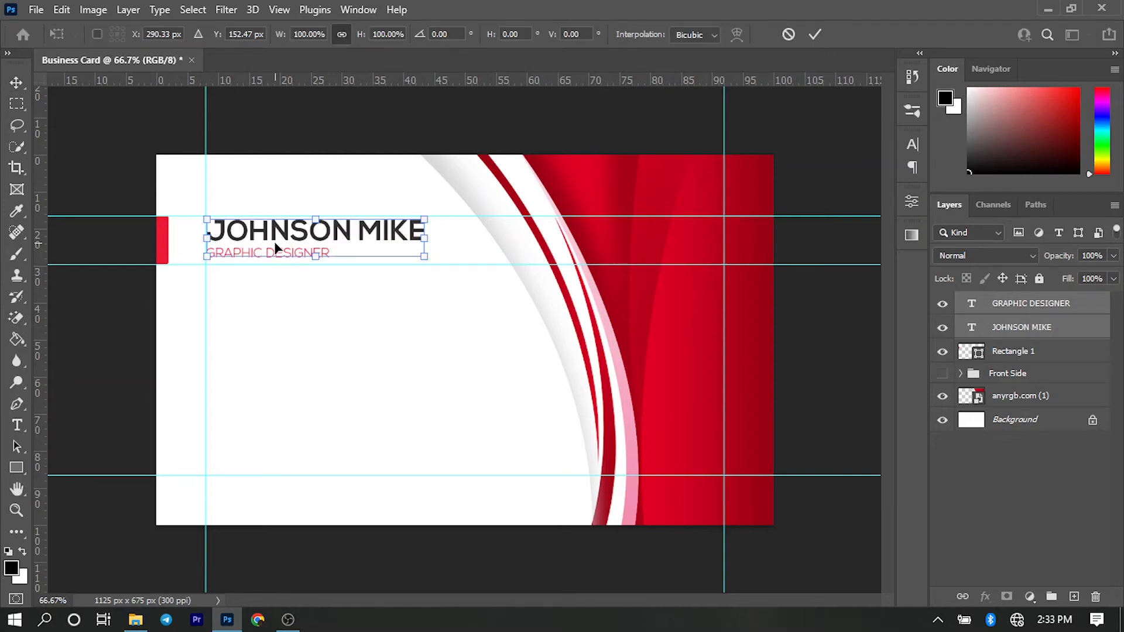
{"action": "left_click_drag", "start_coordinate": [274, 241], "coordinate": [274, 243]}
{"action": "left_click_drag", "start_coordinate": [276, 241], "coordinate": [276, 247]}
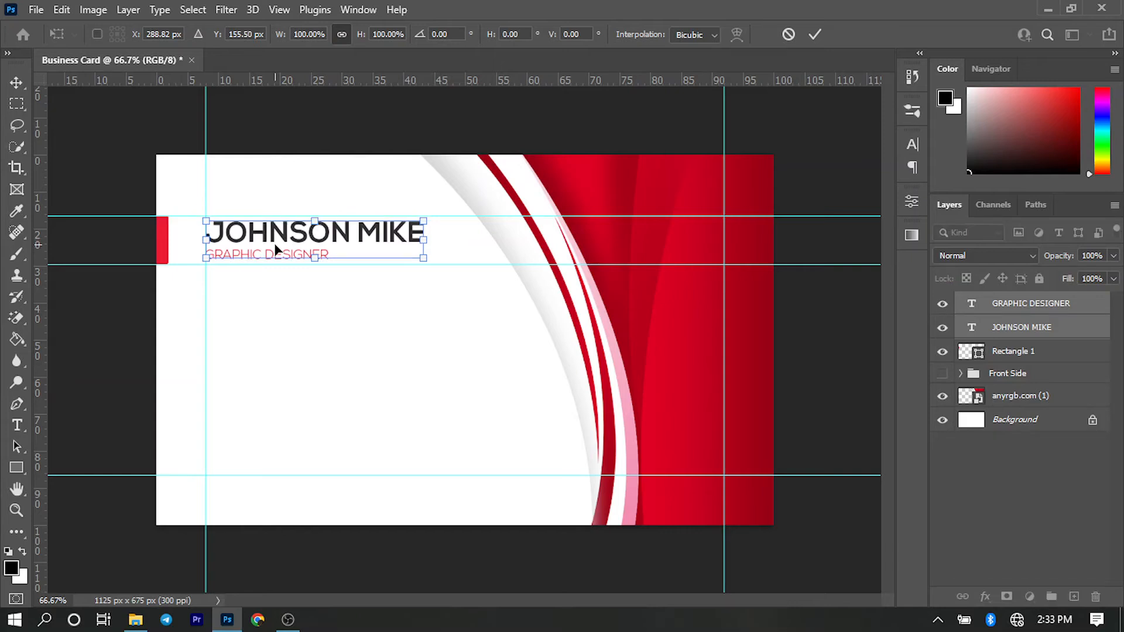
{"action": "key", "text": "Return"}
{"action": "left_click", "coordinate": [257, 289]}
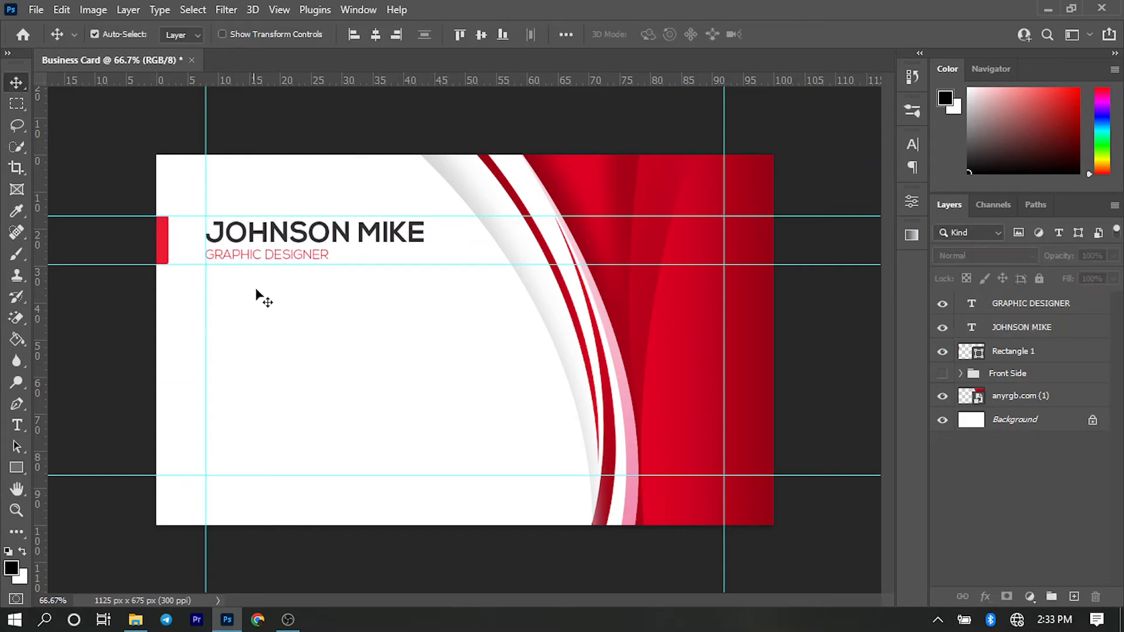
- Nudge the GRAPHIC DESIGNER line up closer to the name, then select both lines and shift them slightly down
{"action": "left_click", "coordinate": [253, 258]}
{"action": "key", "text": "Up"}
{"action": "key", "text": "Up"}
{"action": "key", "text": "Up"}
{"action": "key", "text": "Up"}
{"action": "key", "text": "Up"}
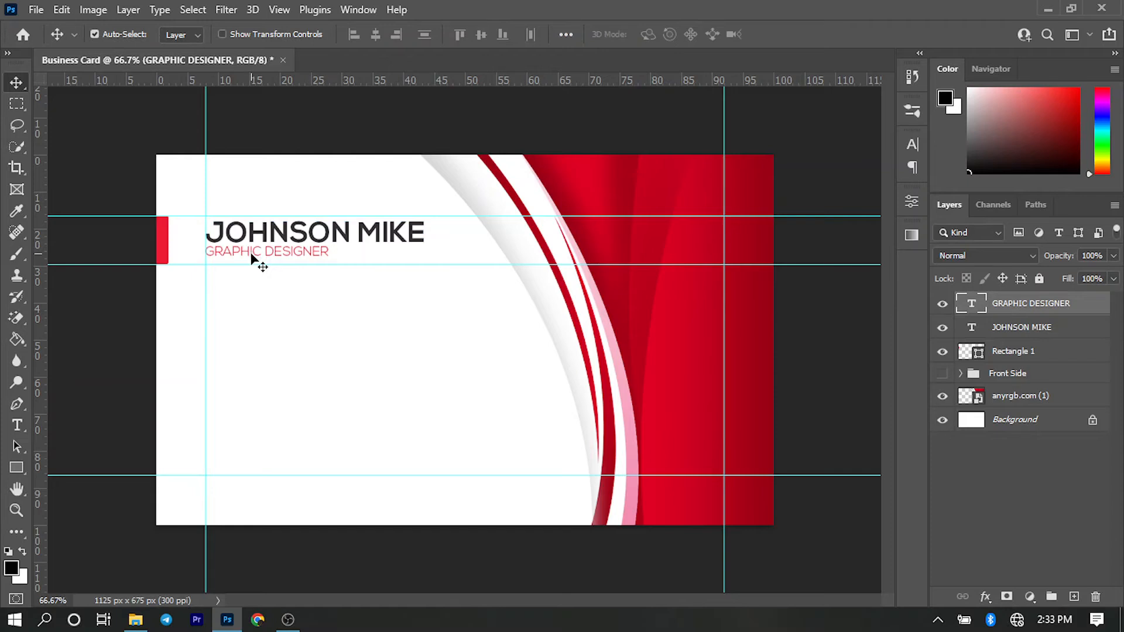
{"action": "left_click_drag", "start_coordinate": [260, 316], "coordinate": [272, 241]}
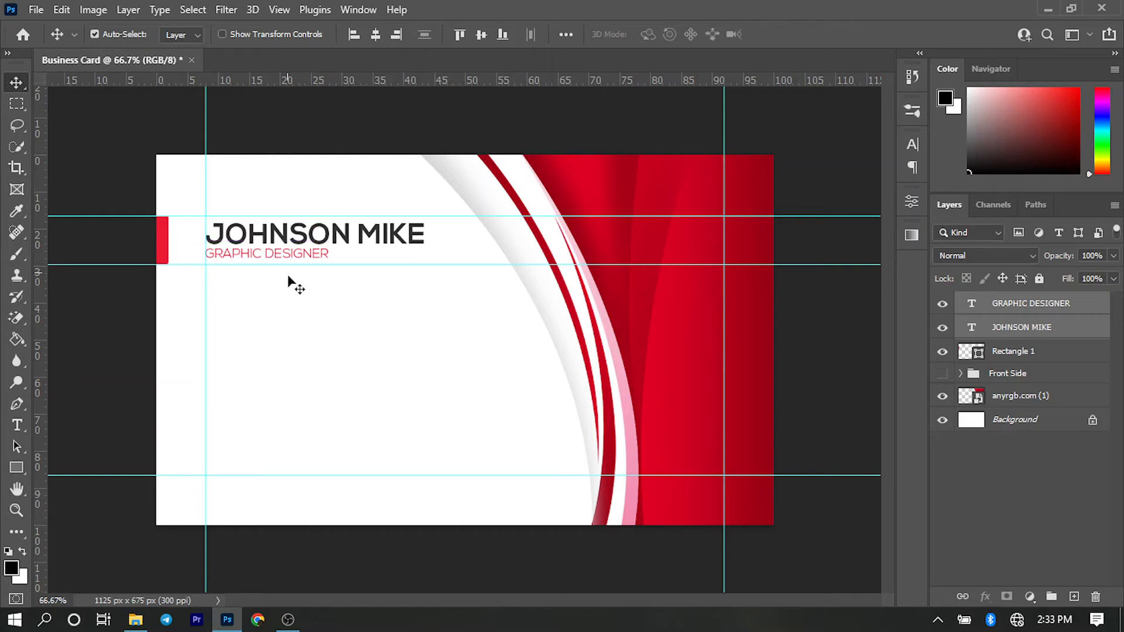
- Deselect the two text lines and switch to the Resources folder in File Explorer
{"action": "left_click", "coordinate": [340, 312]}
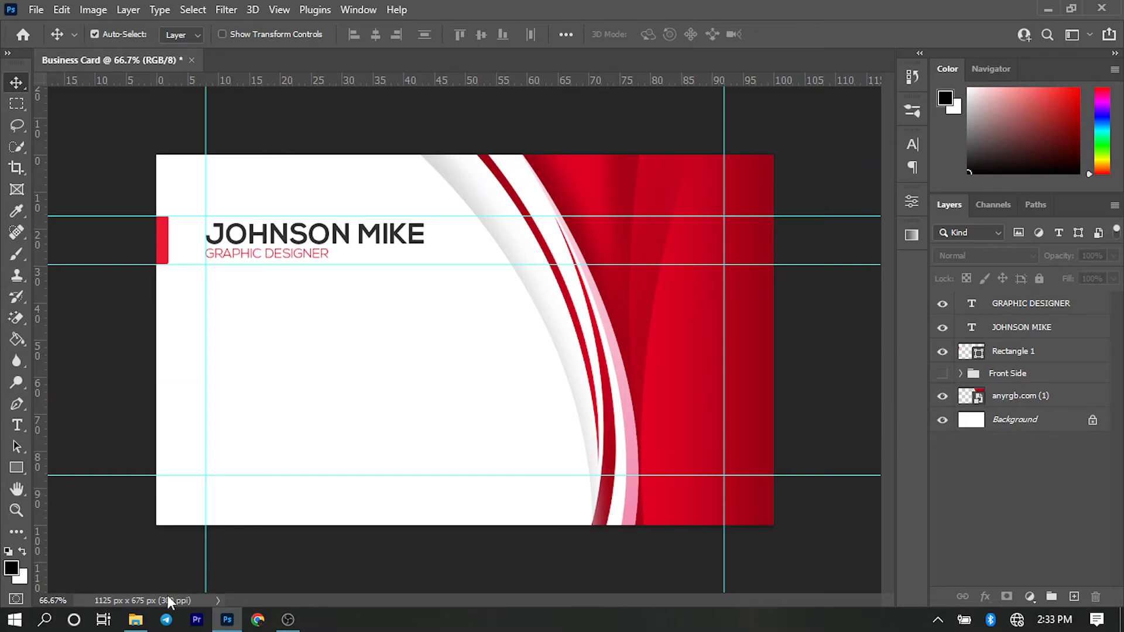
{"action": "left_click", "coordinate": [147, 625]}
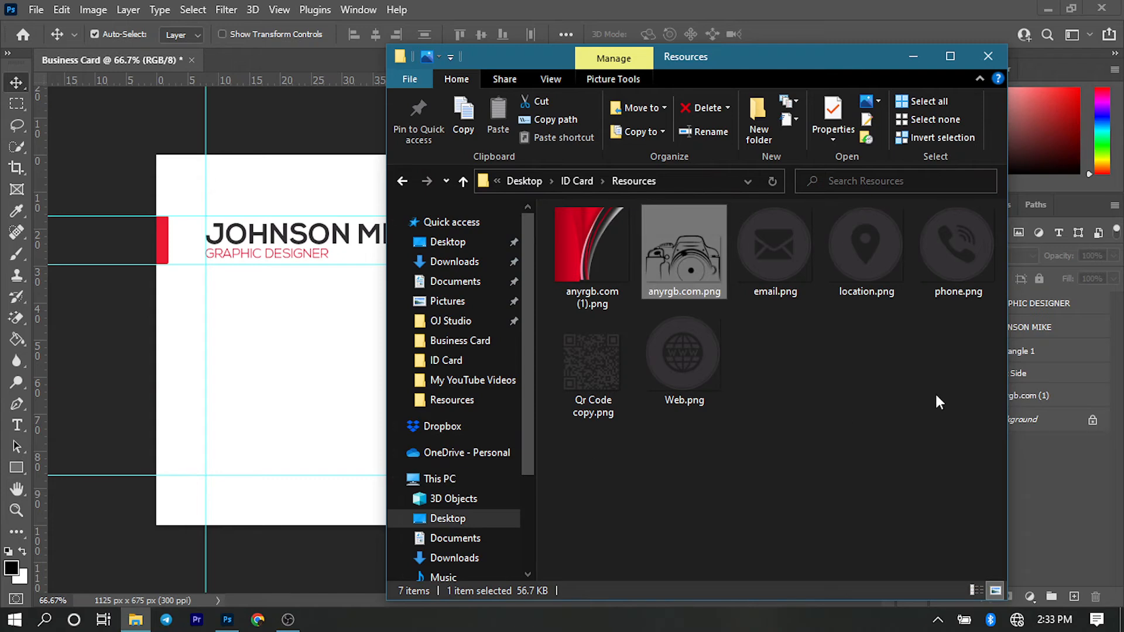
{"action": "left_click", "coordinate": [817, 427]}
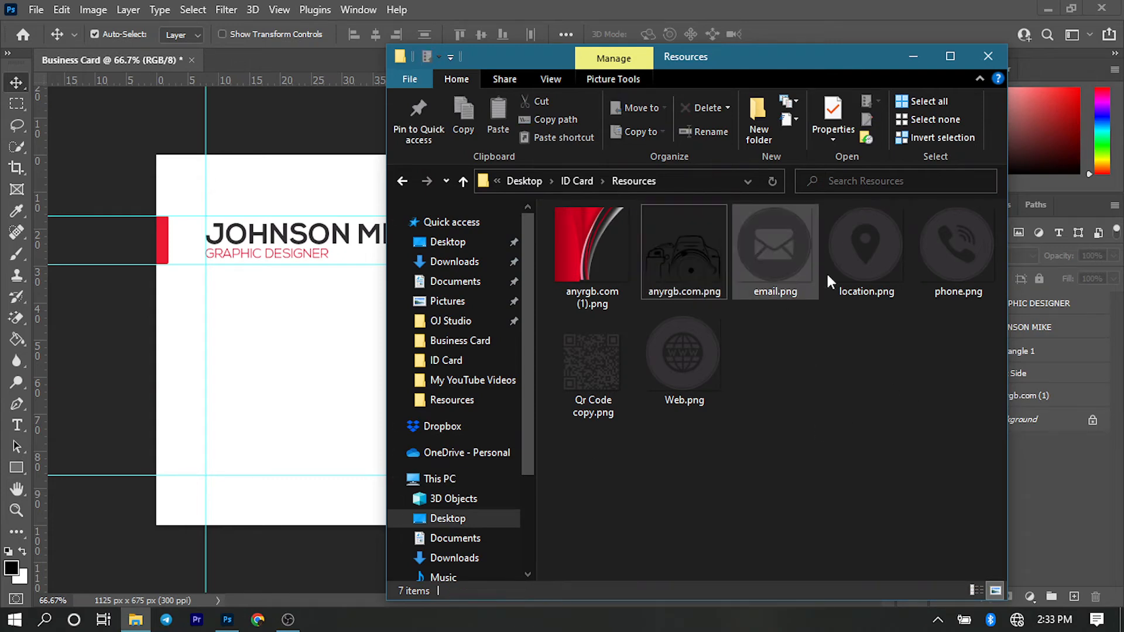
{"action": "left_click", "coordinate": [950, 261]}
{"action": "left_click", "coordinate": [866, 264], "text": "ctrl"}
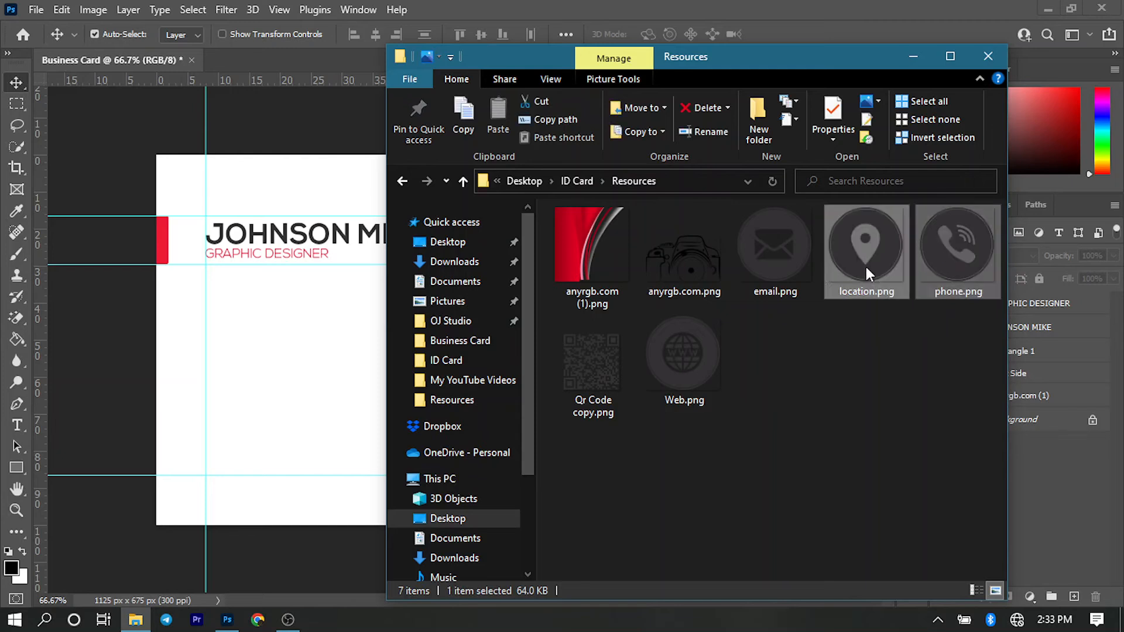
{"action": "left_click", "coordinate": [763, 262], "text": "ctrl"}
{"action": "left_click", "coordinate": [685, 351], "text": "ctrl"}
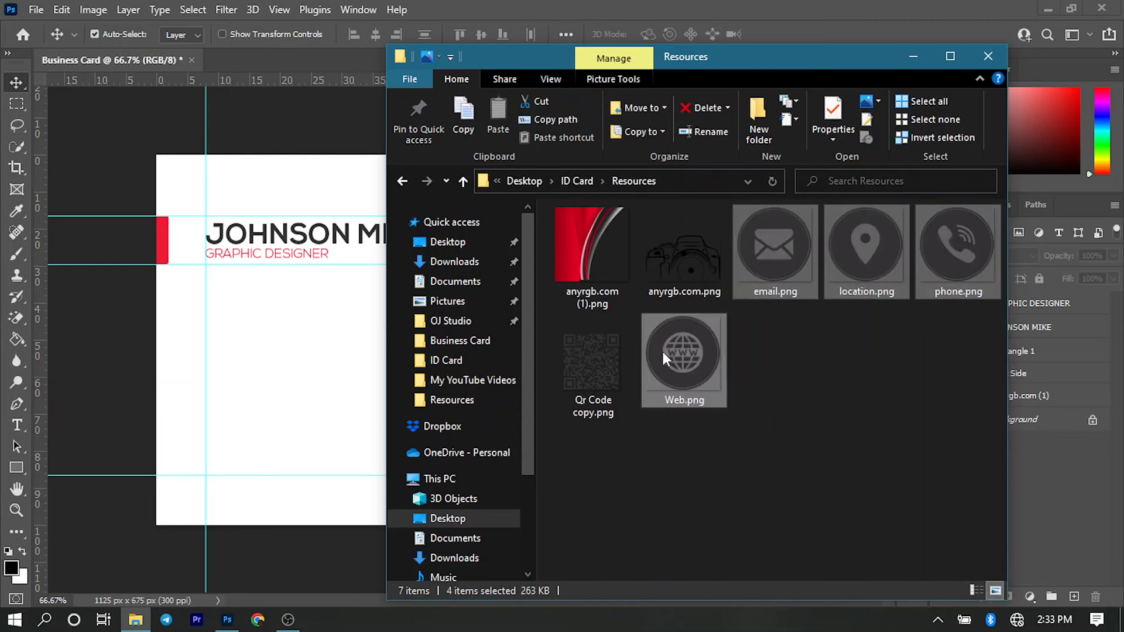
{"action": "left_click_drag", "start_coordinate": [861, 252], "coordinate": [779, 328]}
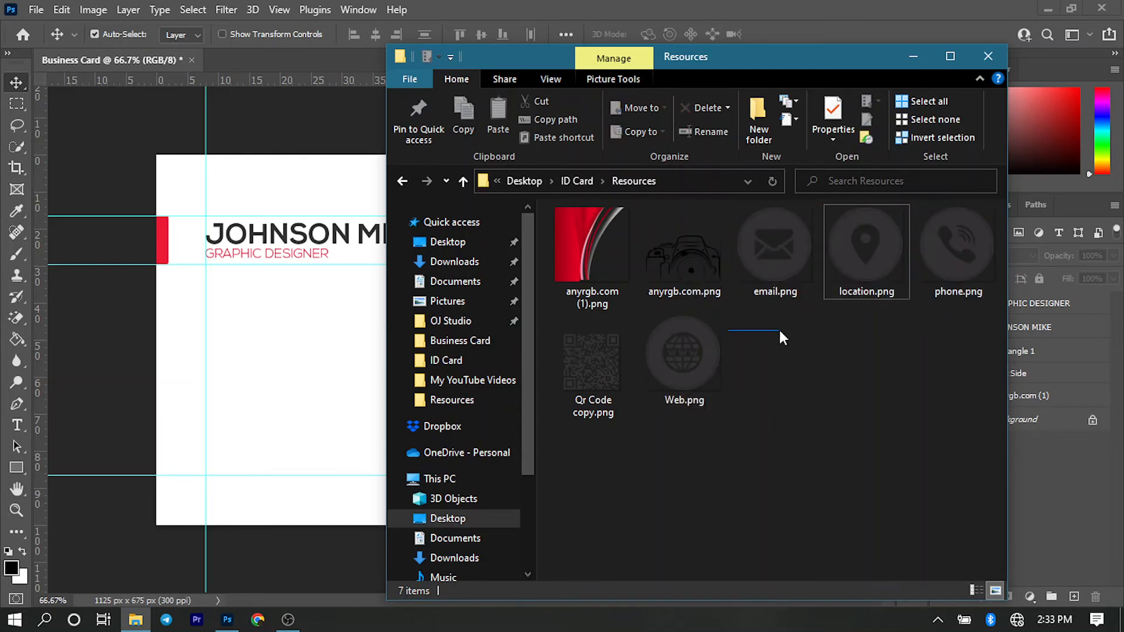
- Place email.png, location.png, phone.png and Web.png from the Resources folder into the Photoshop business card document
{"action": "left_click", "coordinate": [767, 248]}
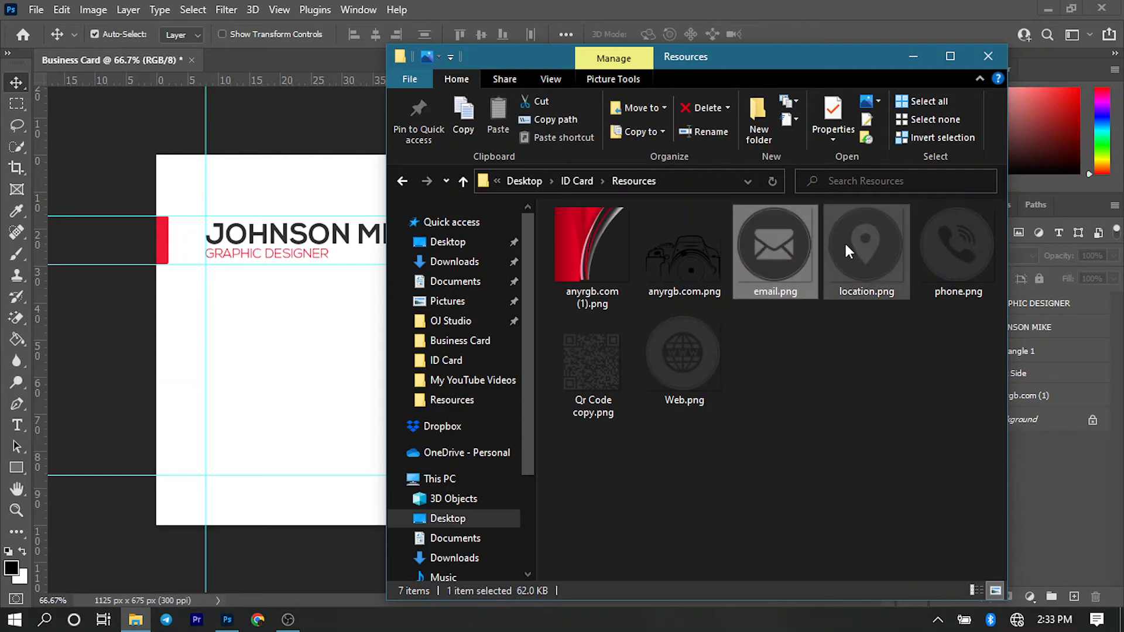
{"action": "left_click", "coordinate": [937, 243], "text": "shift"}
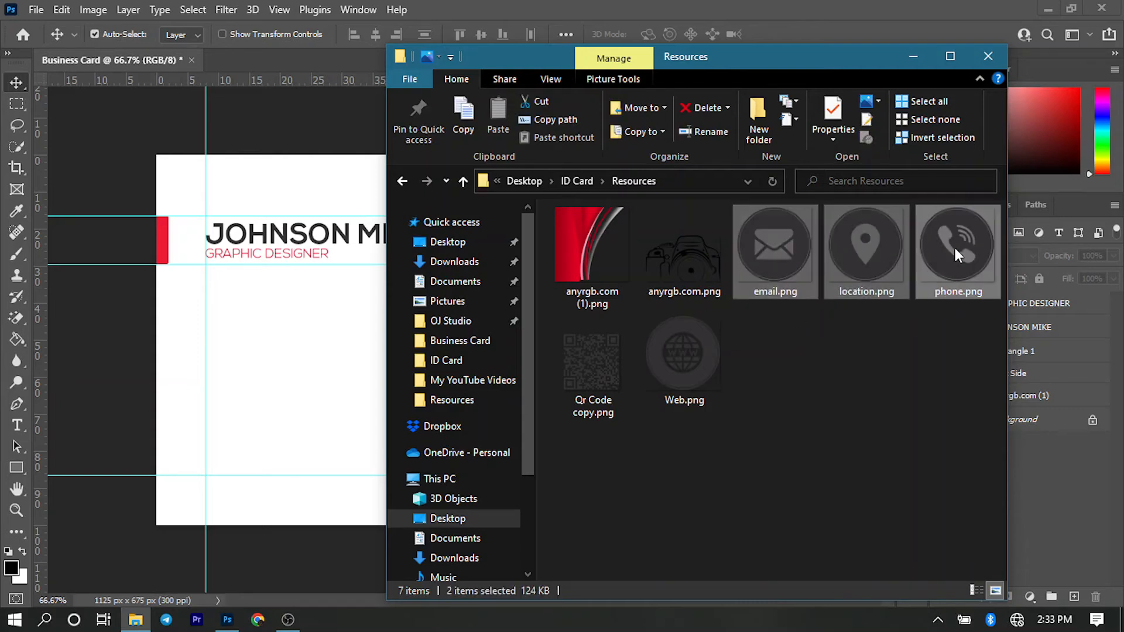
{"action": "left_click", "coordinate": [703, 350], "text": "ctrl"}
{"action": "left_click_drag", "start_coordinate": [702, 350], "coordinate": [336, 401]}
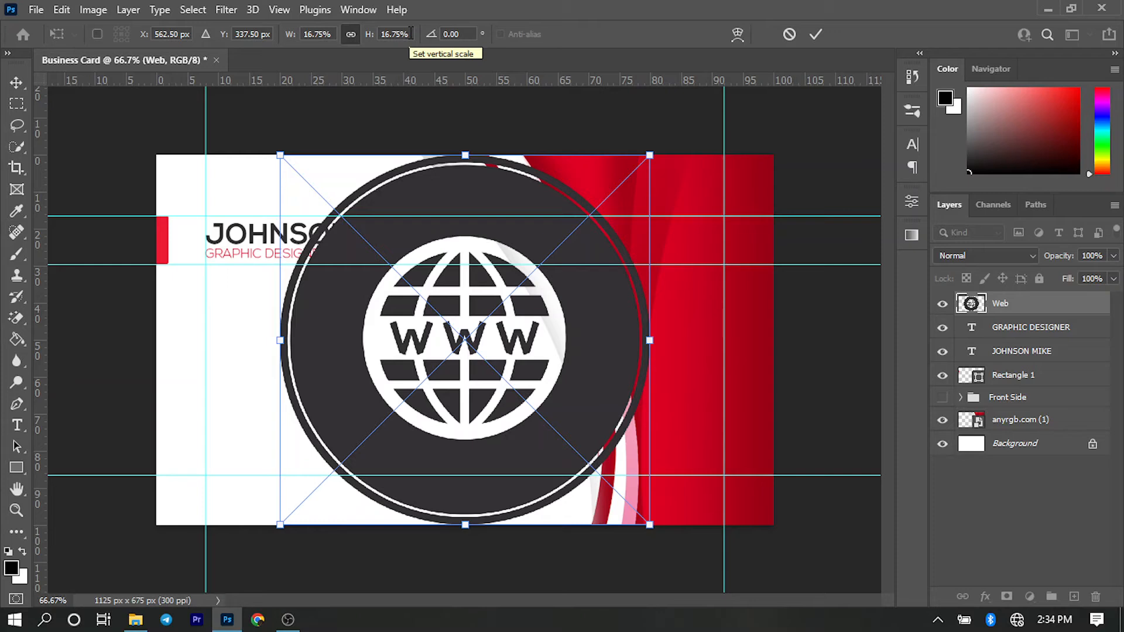
- Scale the placed Web icon proportionally to 1.5% and commit its placement
{"action": "left_click", "coordinate": [395, 30]}
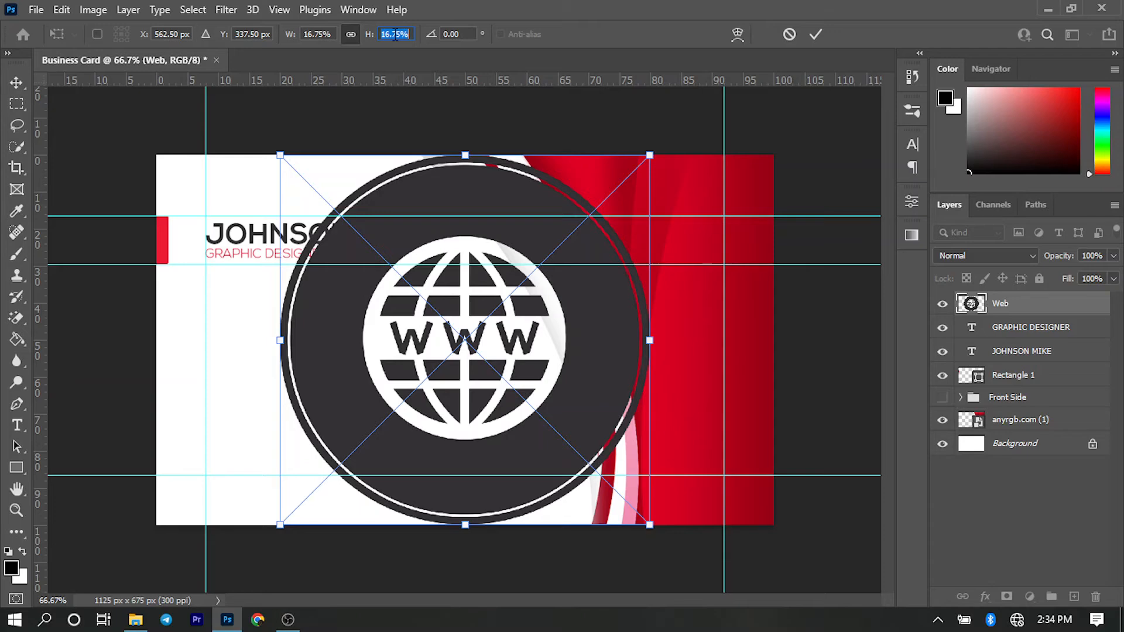
{"action": "type", "text": "1"}
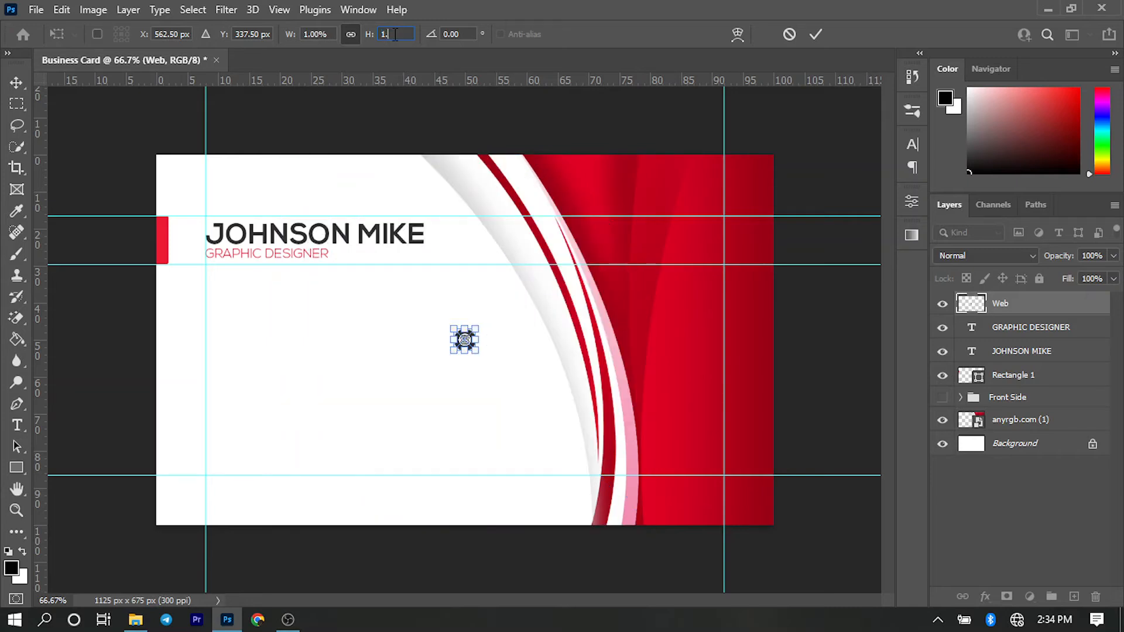
{"action": "type", "text": ".5"}
{"action": "key", "text": "Return"}
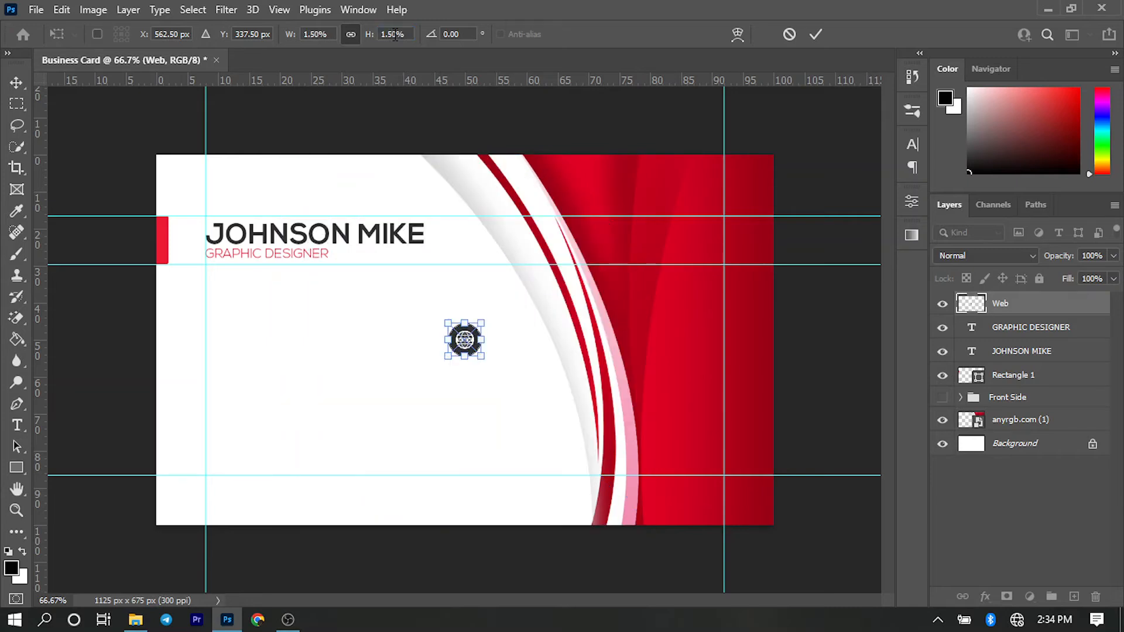
{"action": "left_click", "coordinate": [816, 34]}
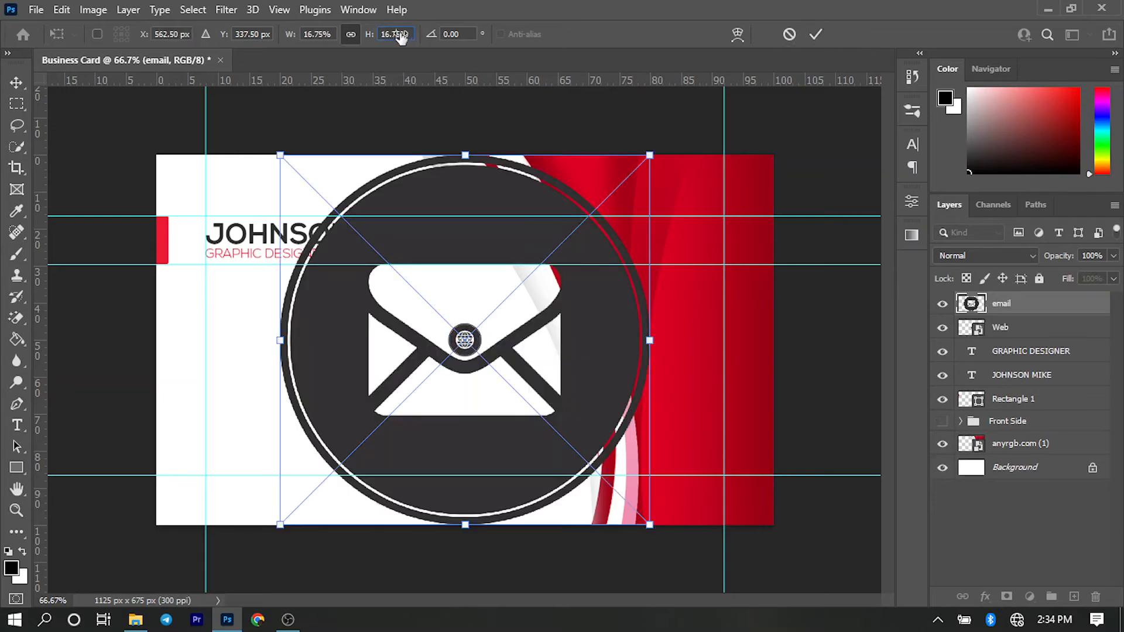
- Scale the placed email icon proportionally to 1.5% and commit its placement
{"action": "left_click", "coordinate": [404, 34]}
{"action": "type", "text": "1."}
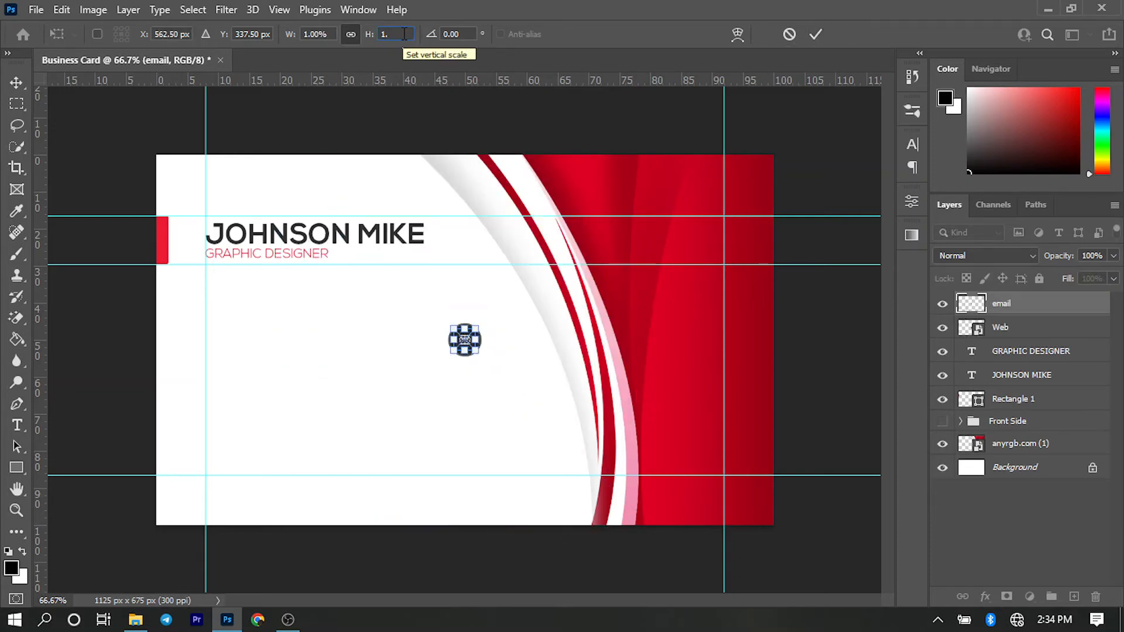
{"action": "type", "text": "5"}
{"action": "key", "text": "Return"}
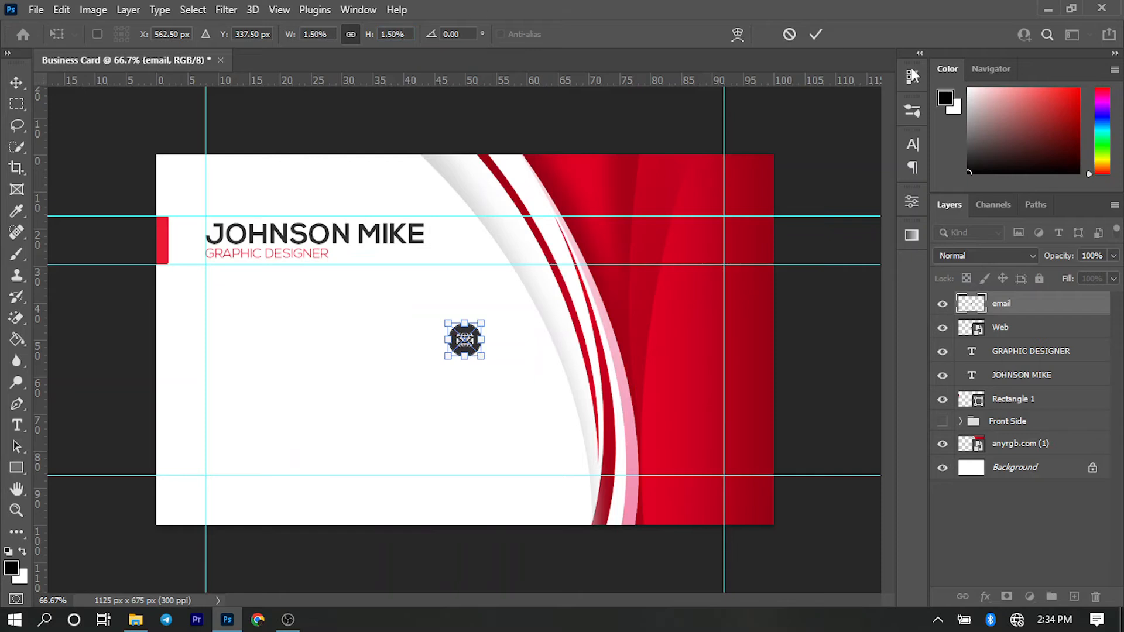
{"action": "left_click", "coordinate": [815, 34]}
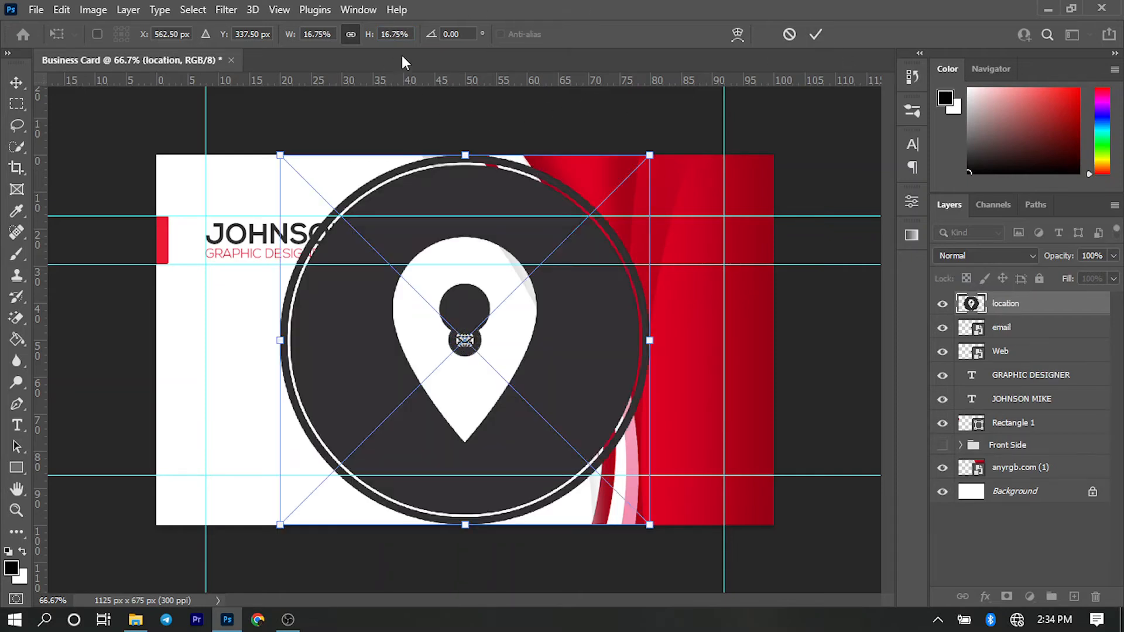
- Scale the placed location icon proportionally to 1.5% and commit its placement
{"action": "double_click", "coordinate": [394, 33]}
{"action": "type", "text": "1"}
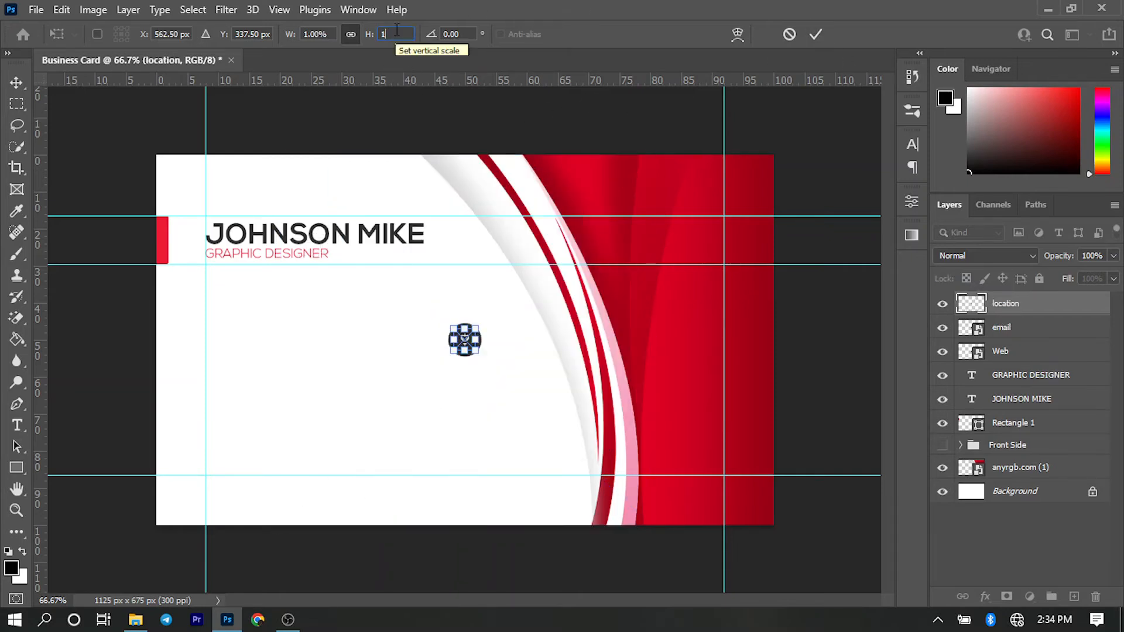
{"action": "type", "text": ".5"}
{"action": "key", "text": "Return"}
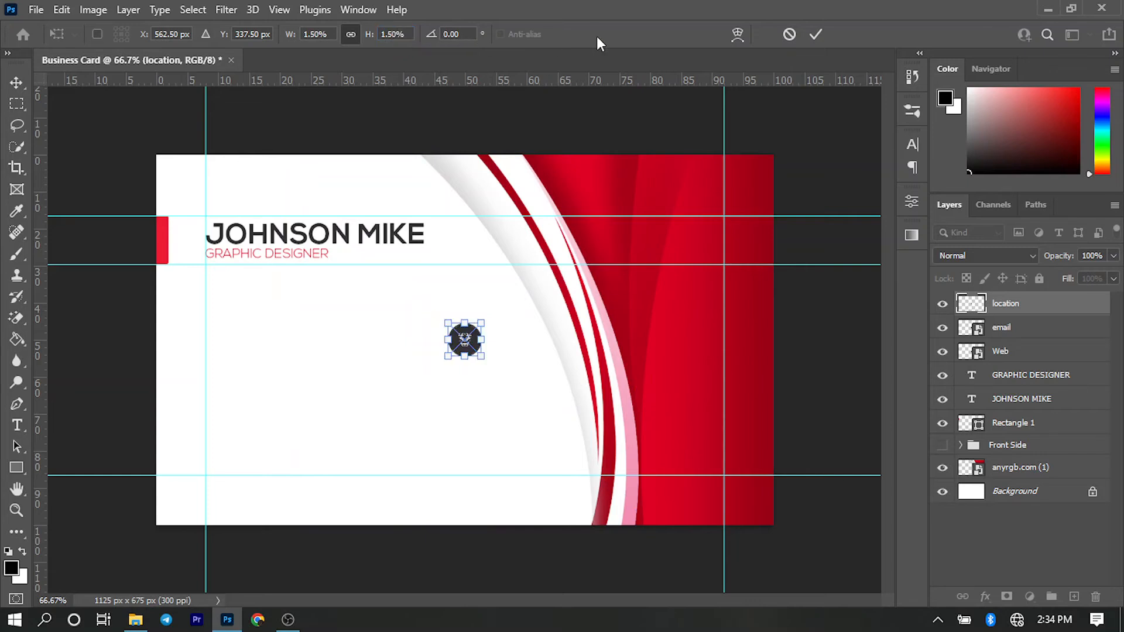
{"action": "left_click", "coordinate": [823, 34]}
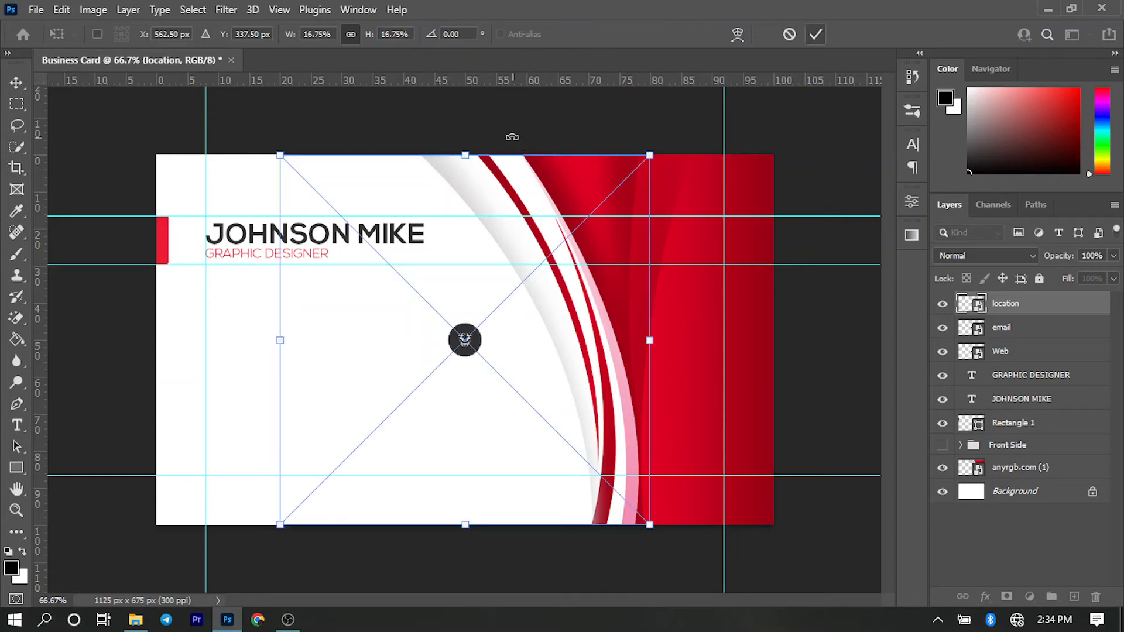
- Scale the placed phone icon proportionally to 1.5% and commit its placement
{"action": "double_click", "coordinate": [407, 32]}
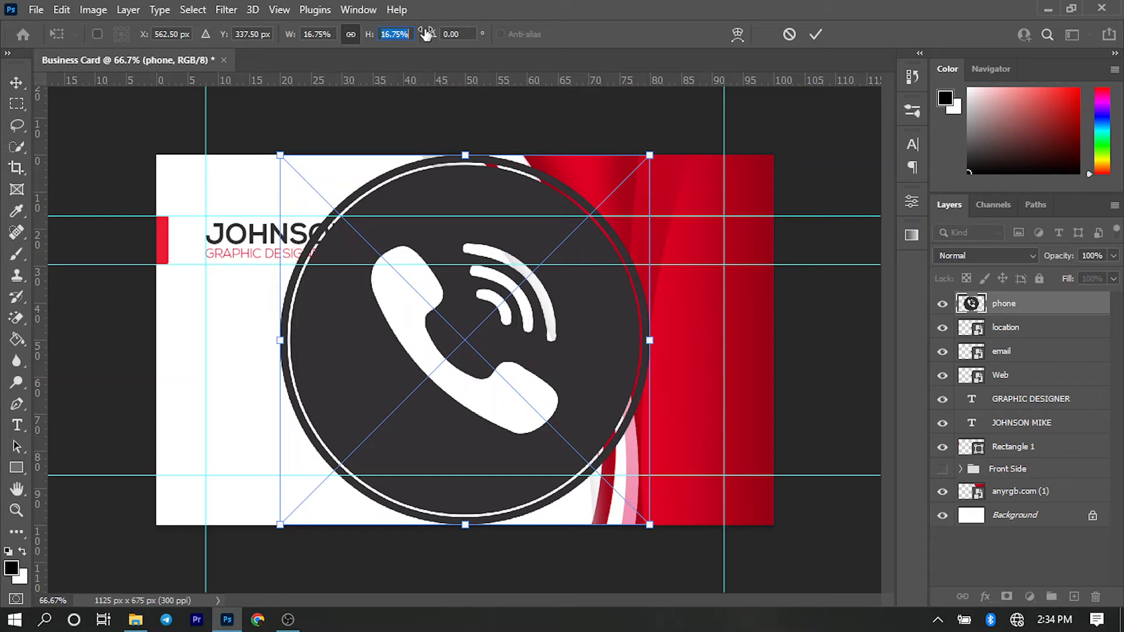
{"action": "type", "text": "1.5"}
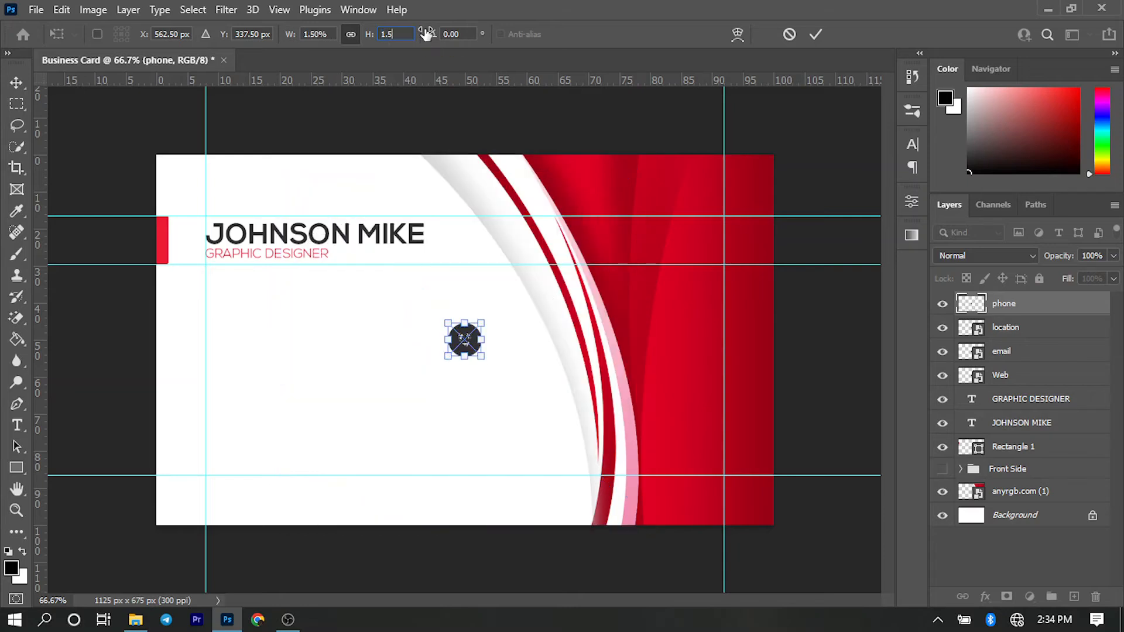
{"action": "key", "text": "Return"}
{"action": "key", "text": "Return"}
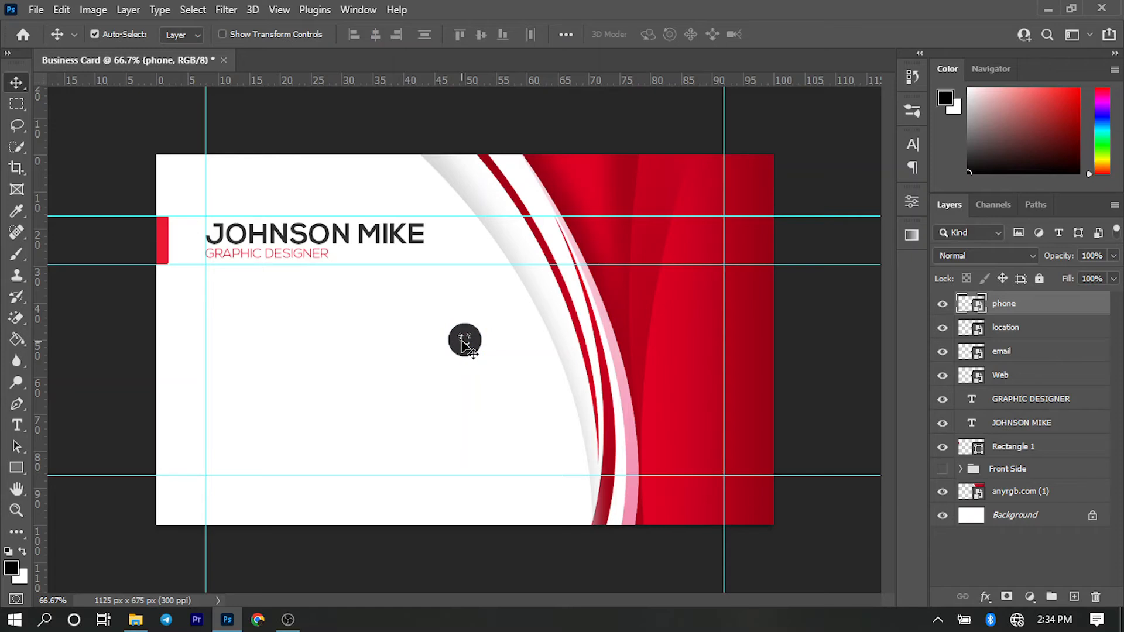
- Move the email icon from the stack to the vertical guide below the job title, and undo the stray move made after it
{"action": "left_click_drag", "start_coordinate": [465, 345], "coordinate": [221, 350]}
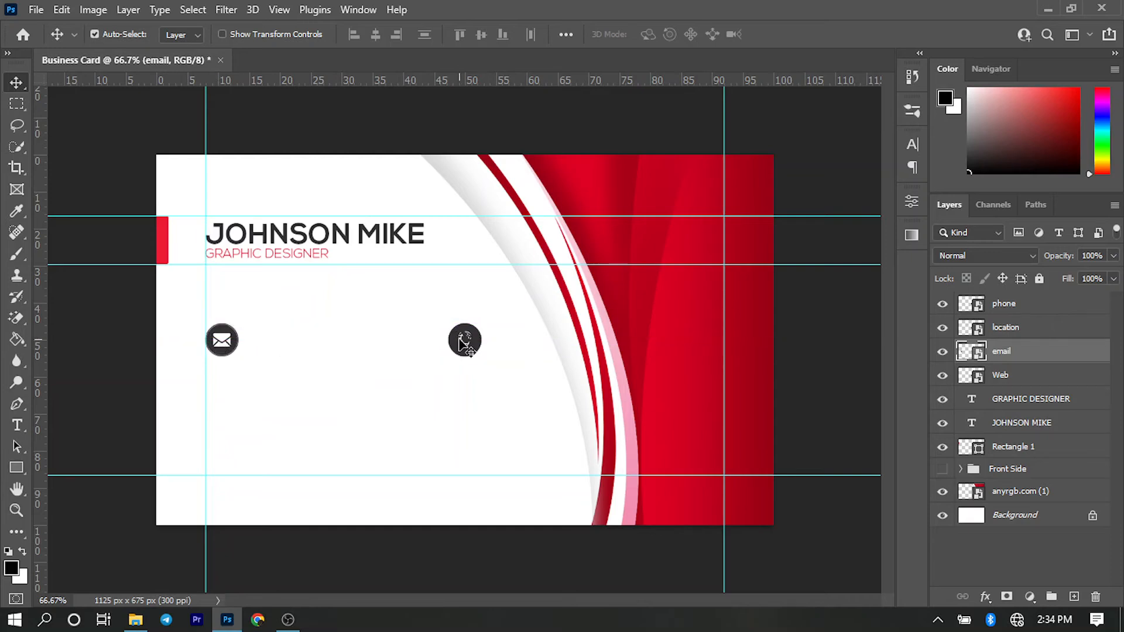
{"action": "mouse_move", "coordinate": [459, 340]}
{"action": "left_mouse_down"}
{"action": "mouse_move", "coordinate": [389, 356]}
{"action": "mouse_move", "coordinate": [446, 346]}
{"action": "left_mouse_up"}
{"action": "key", "text": "ctrl+z"}
- Lock the red curved artwork layer anyrgb.com (1) completely
{"action": "left_click", "coordinate": [504, 387]}
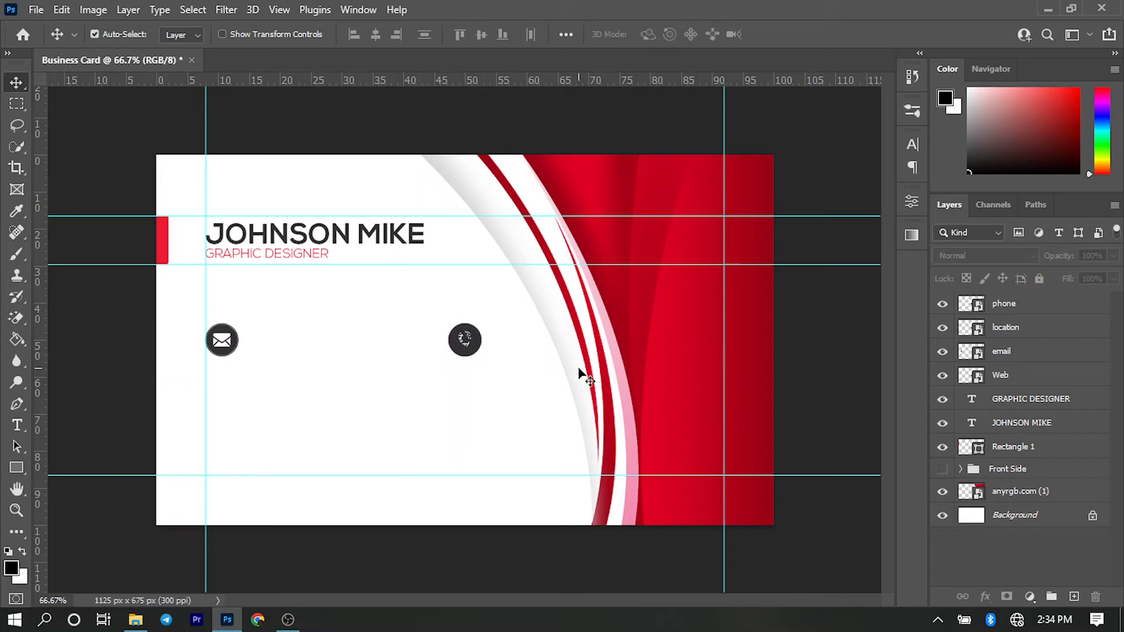
{"action": "left_click", "coordinate": [639, 347]}
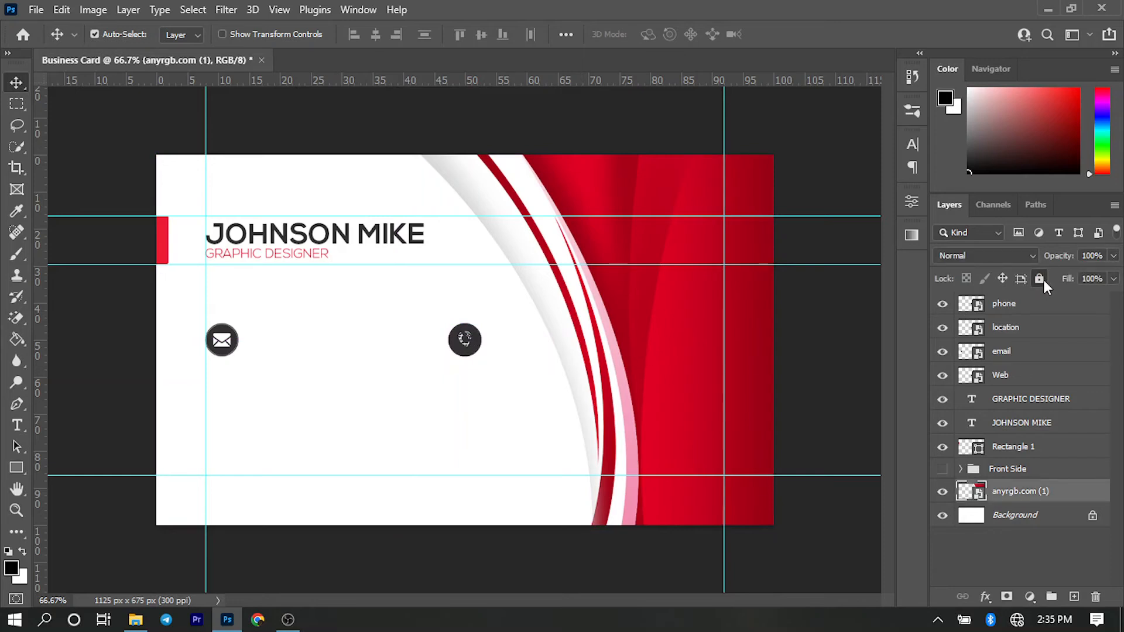
{"action": "left_click", "coordinate": [1041, 279]}
- Line up the other icons along the vertical guide: phone above email, web below email, and location below web
{"action": "left_click_drag", "start_coordinate": [464, 348], "coordinate": [228, 316]}
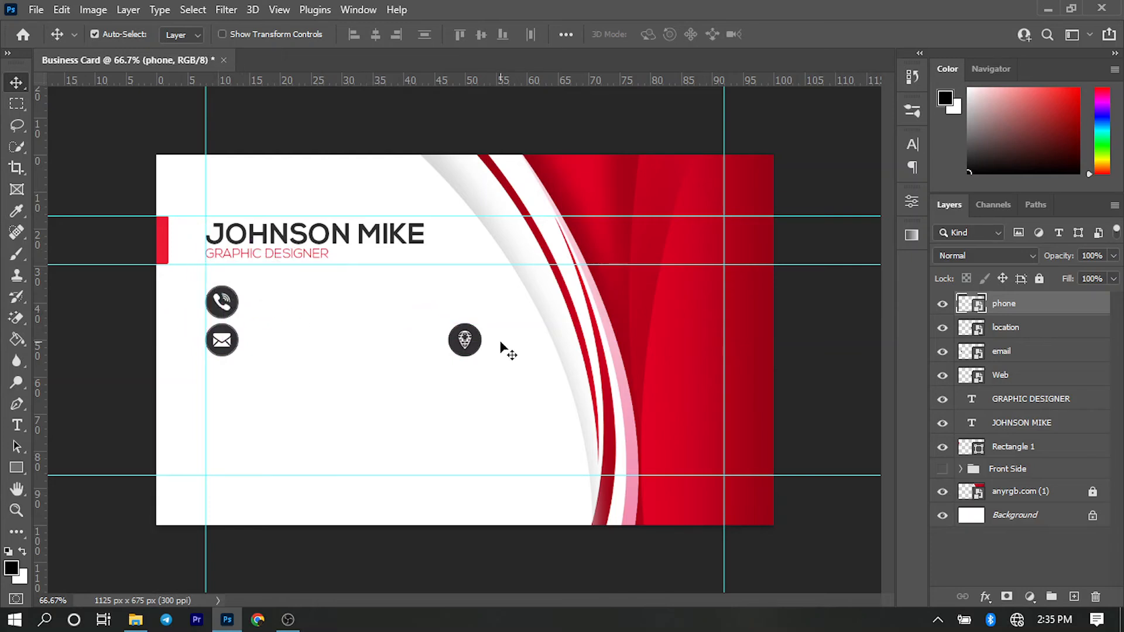
{"action": "left_click_drag", "start_coordinate": [471, 353], "coordinate": [213, 431]}
{"action": "left_click_drag", "start_coordinate": [466, 350], "coordinate": [231, 442]}
{"action": "left_click", "coordinate": [230, 421]}
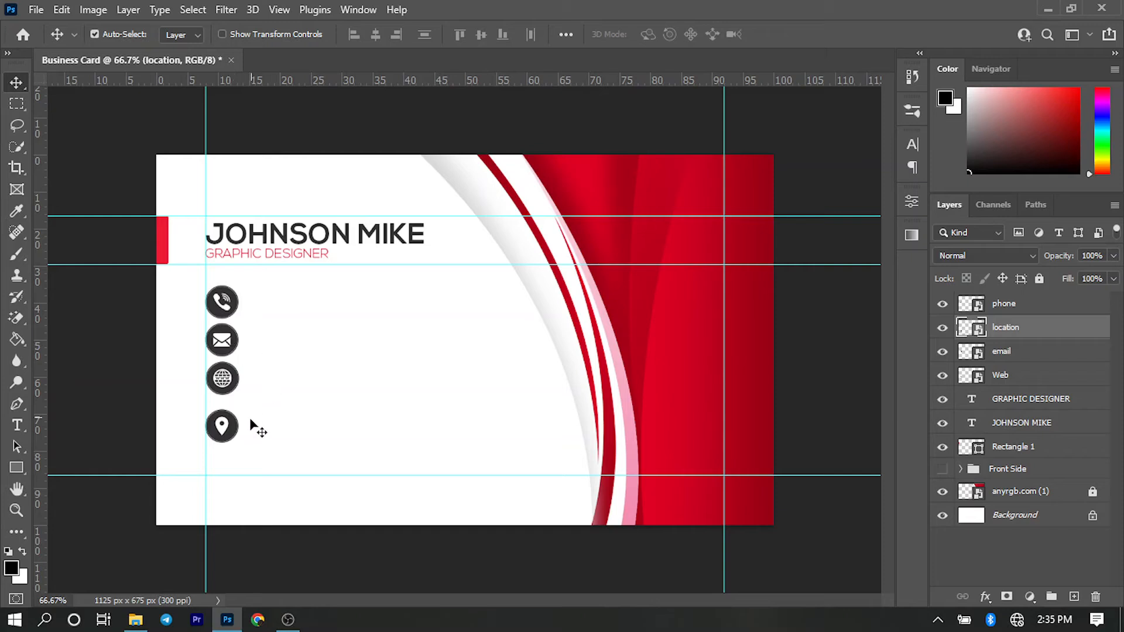
- Distribute the four contact icons evenly in the column, nudge them 2 px right, and deselect them
{"action": "left_click_drag", "start_coordinate": [246, 439], "coordinate": [205, 296]}
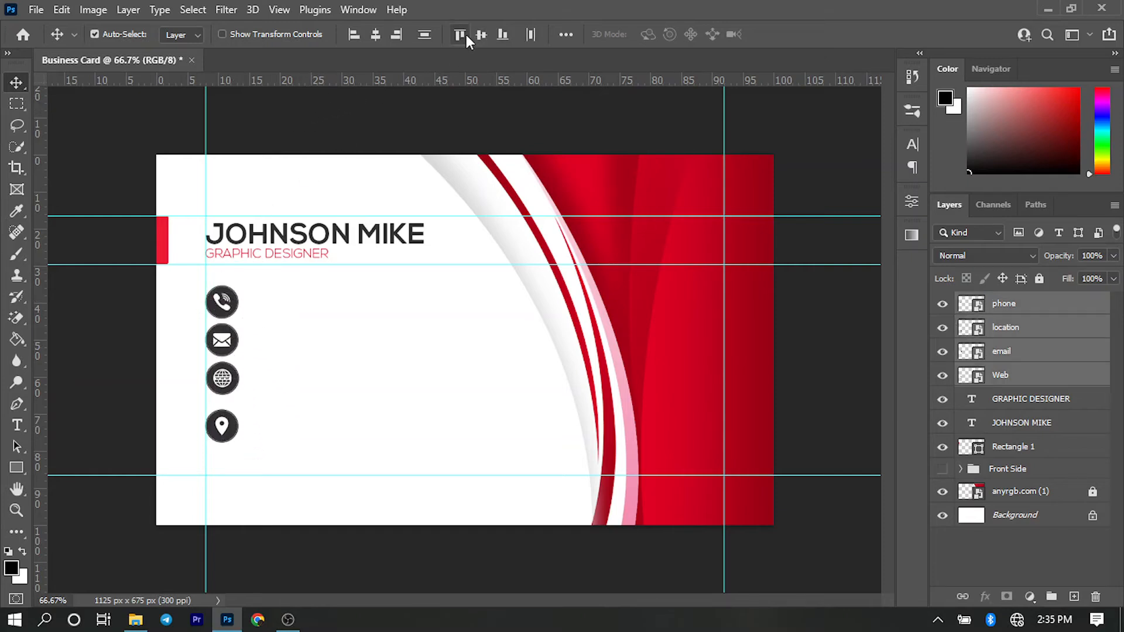
{"action": "left_click", "coordinate": [426, 37]}
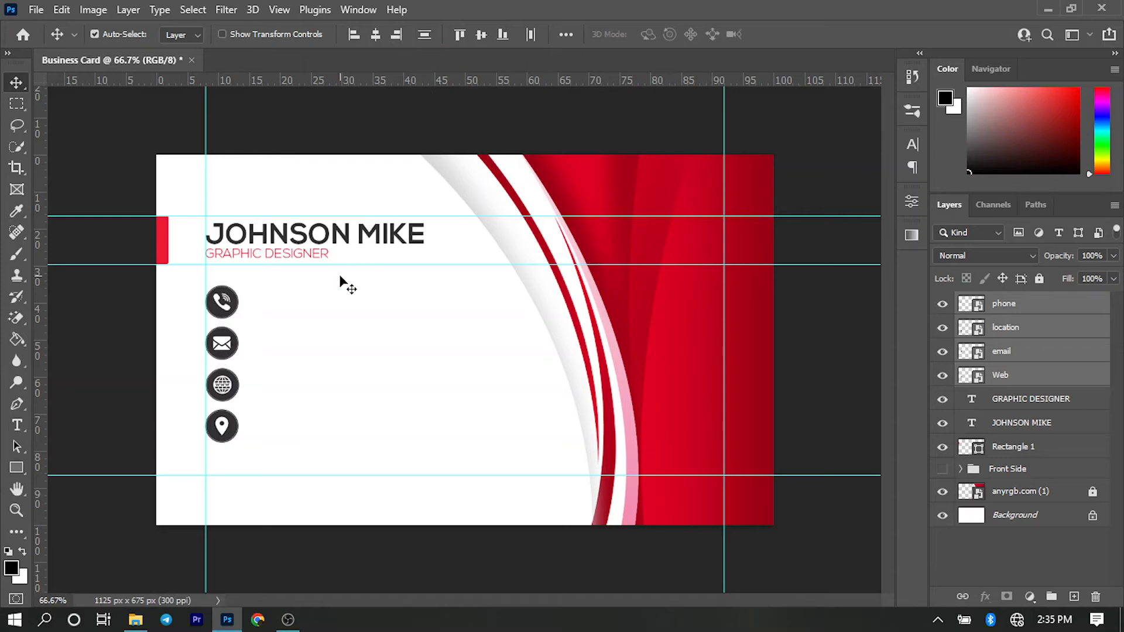
{"action": "key", "text": "Right"}
{"action": "key", "text": "Right"}
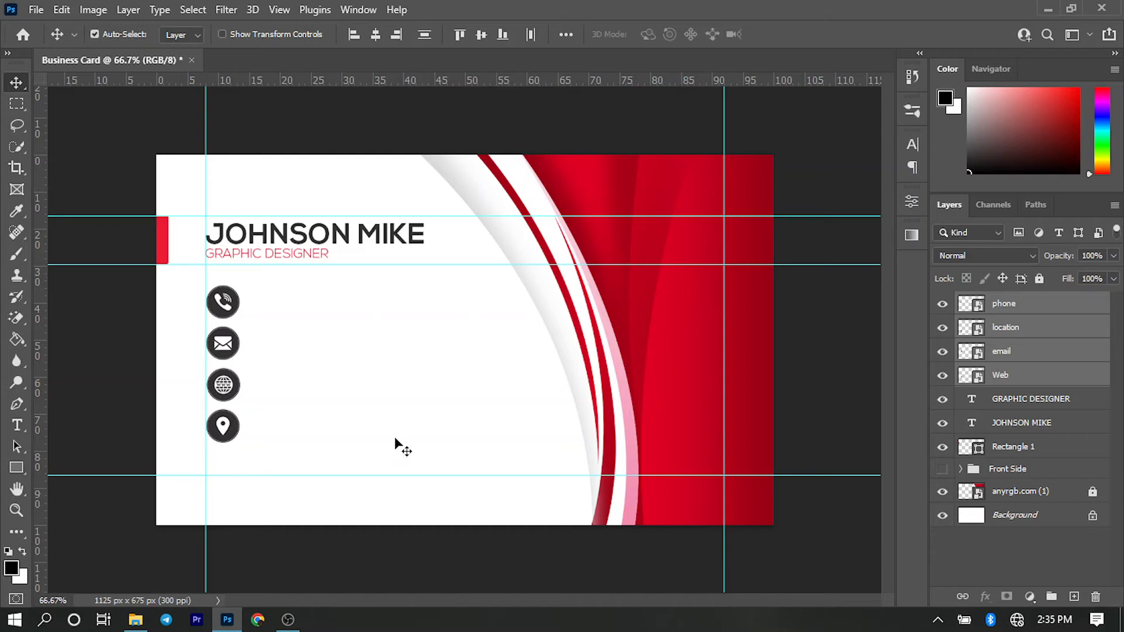
{"action": "left_click", "coordinate": [393, 378]}
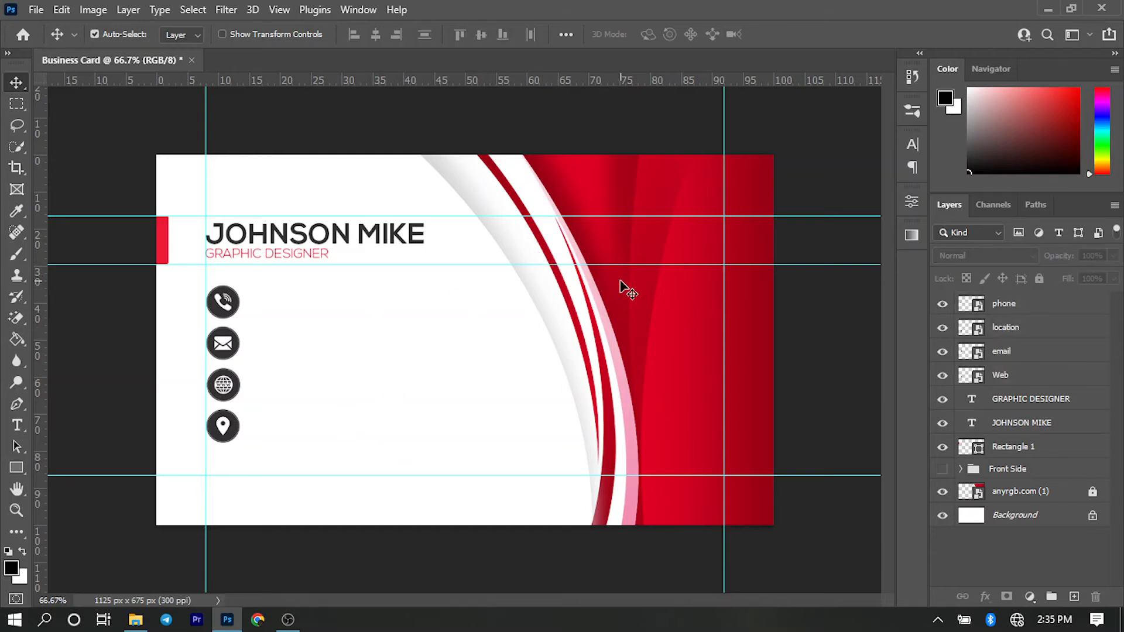
- Apply a Color Overlay to the phone icon, sampling its red (#ed1b34) from the small bar beside the name
{"action": "left_click", "coordinate": [1008, 314]}
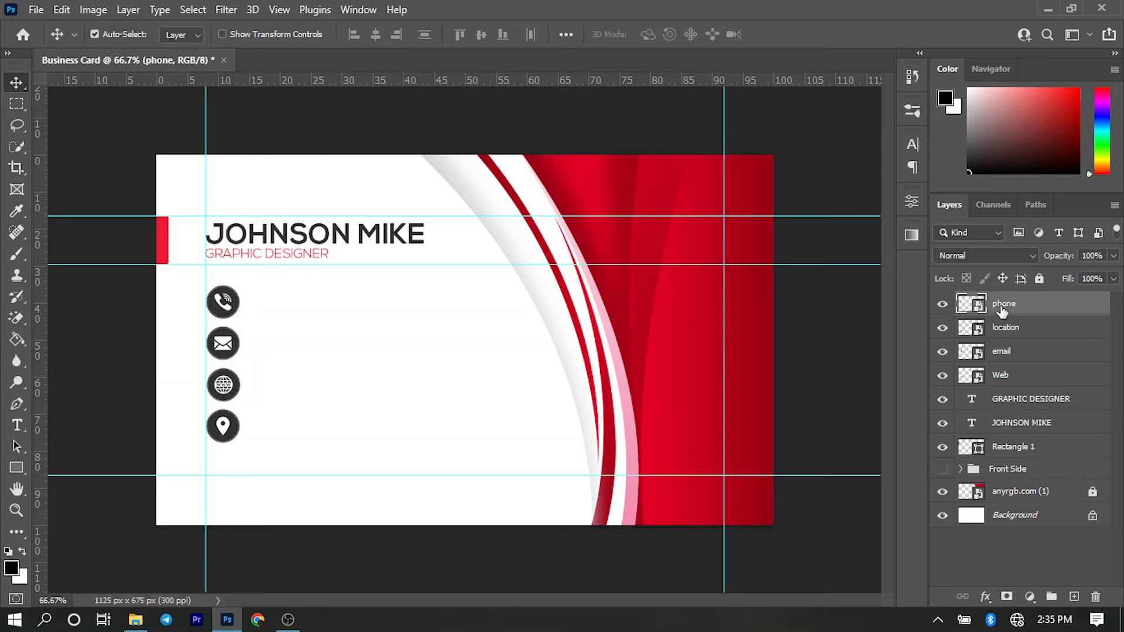
{"action": "right_click", "coordinate": [1003, 312]}
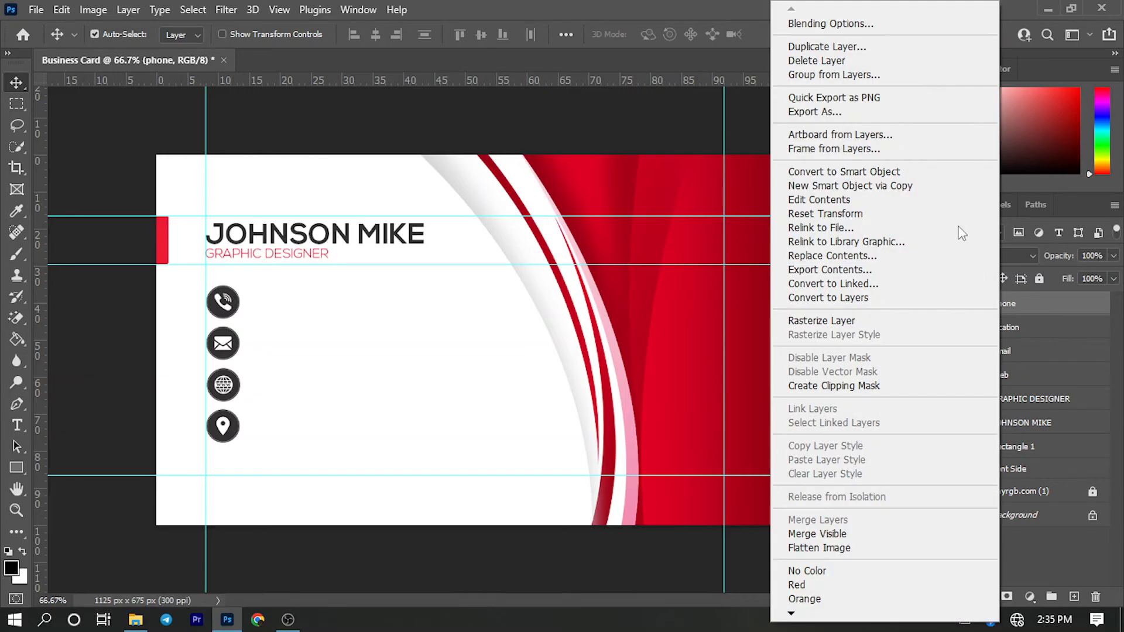
{"action": "left_click", "coordinate": [909, 21]}
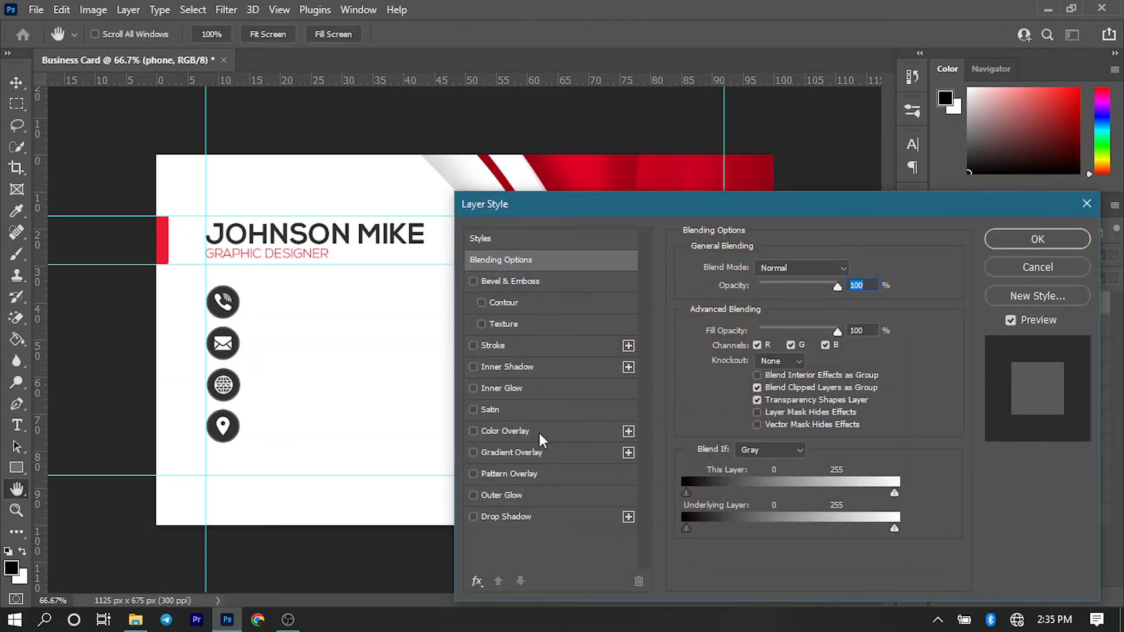
{"action": "left_click", "coordinate": [539, 431]}
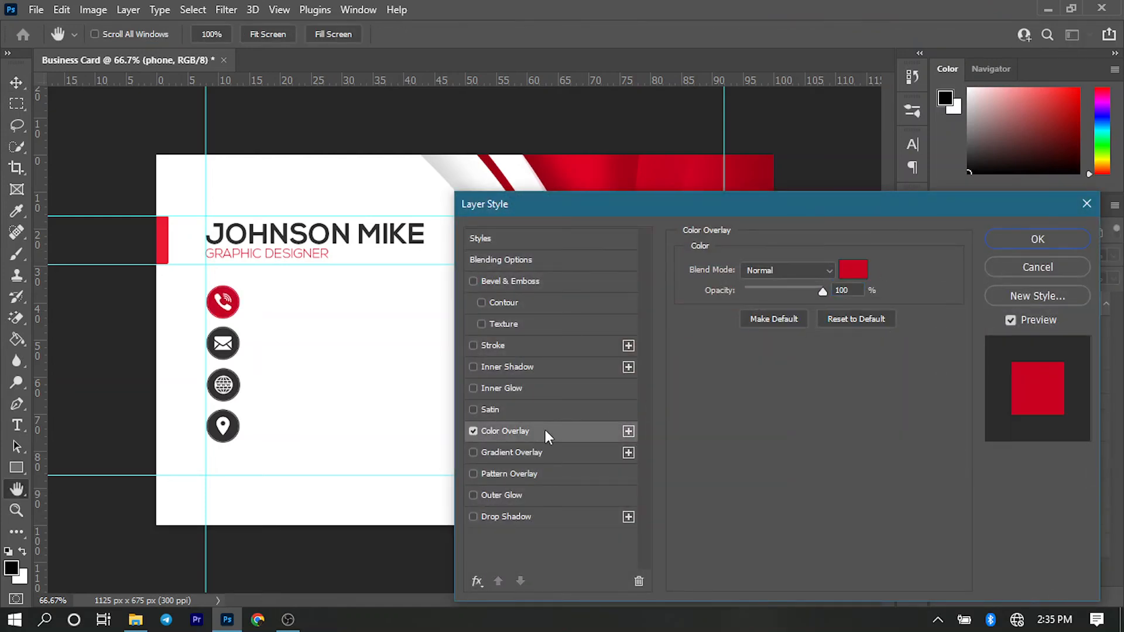
{"action": "left_click", "coordinate": [854, 271]}
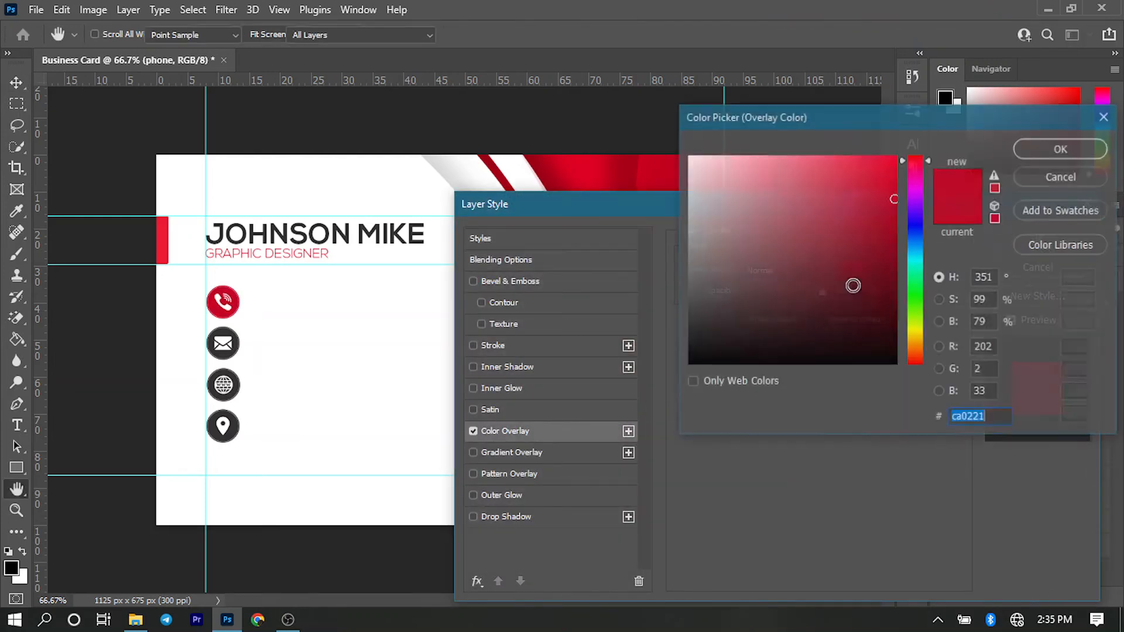
{"action": "left_click", "coordinate": [162, 236]}
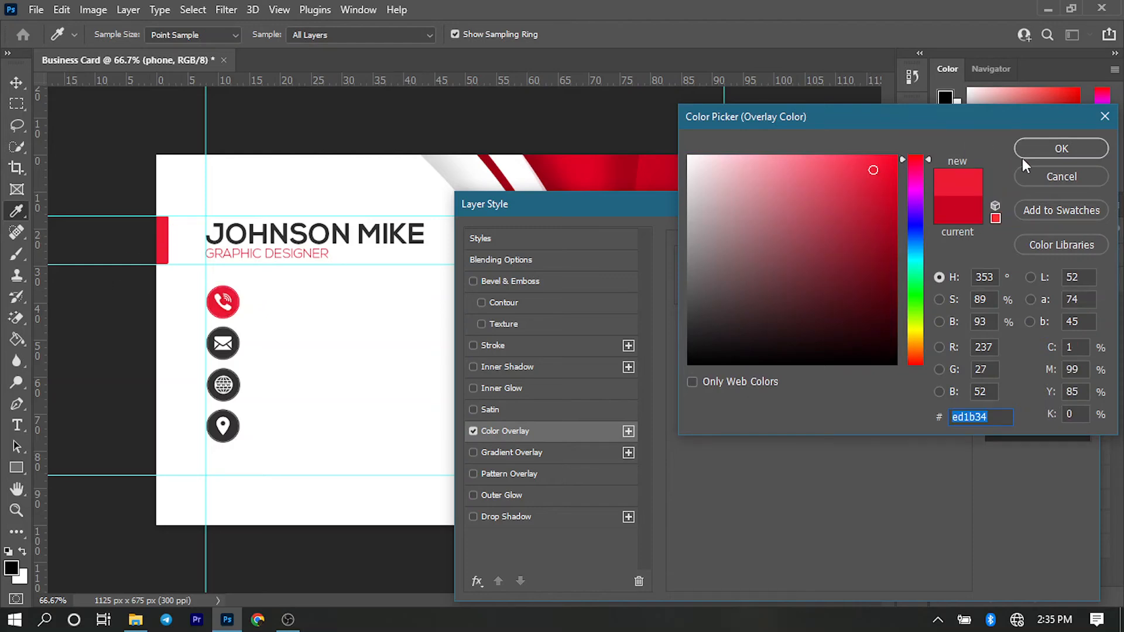
{"action": "left_click", "coordinate": [1062, 149]}
{"action": "left_click", "coordinate": [1042, 243]}
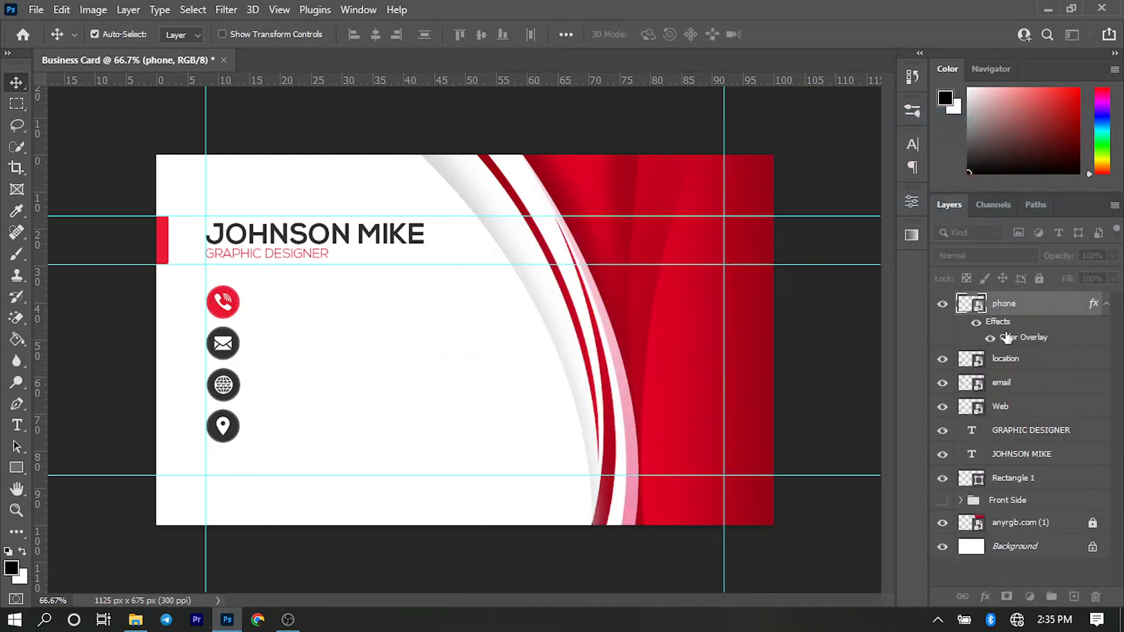
- Apply a Color Overlay in a slightly darker red, #d7041d, to the email icon
{"action": "left_click", "coordinate": [1009, 359]}
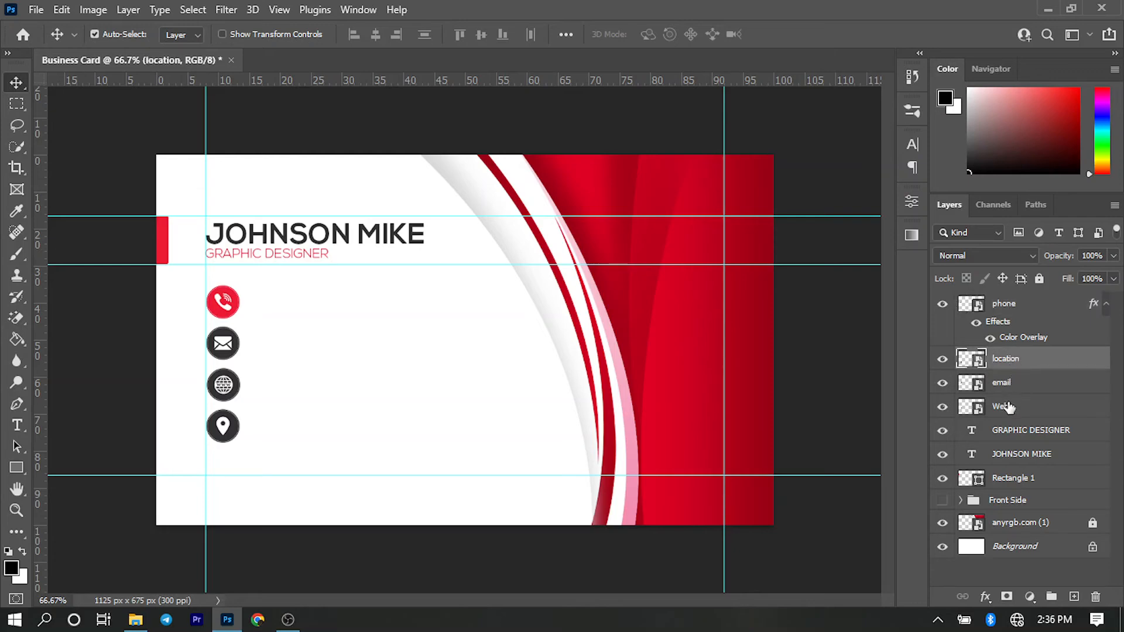
{"action": "right_click", "coordinate": [1010, 383]}
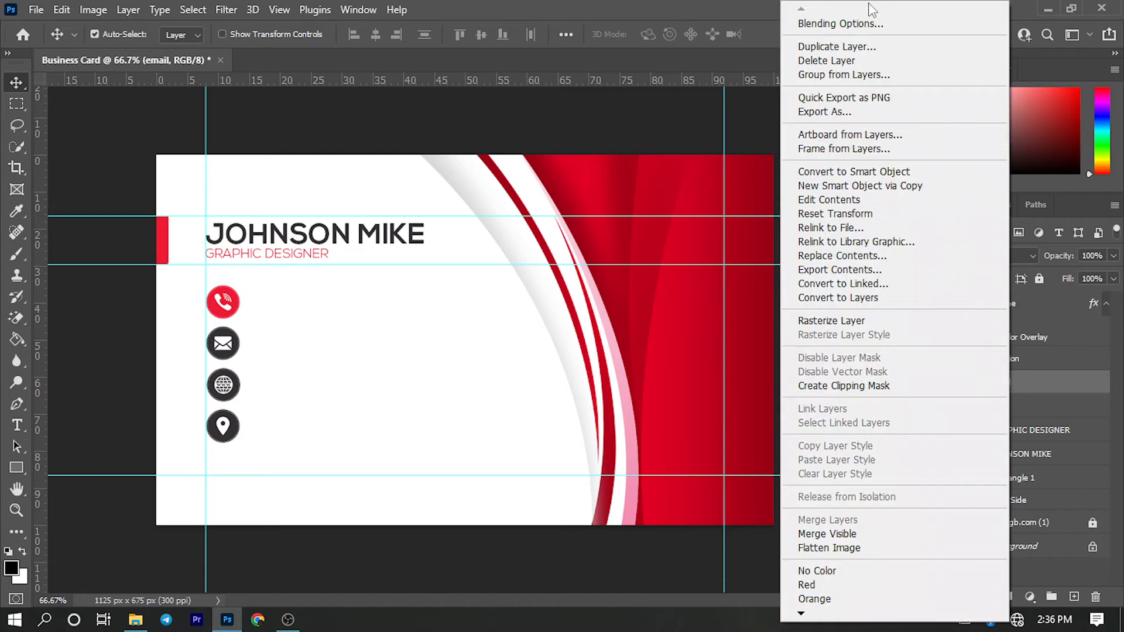
{"action": "left_click", "coordinate": [860, 24]}
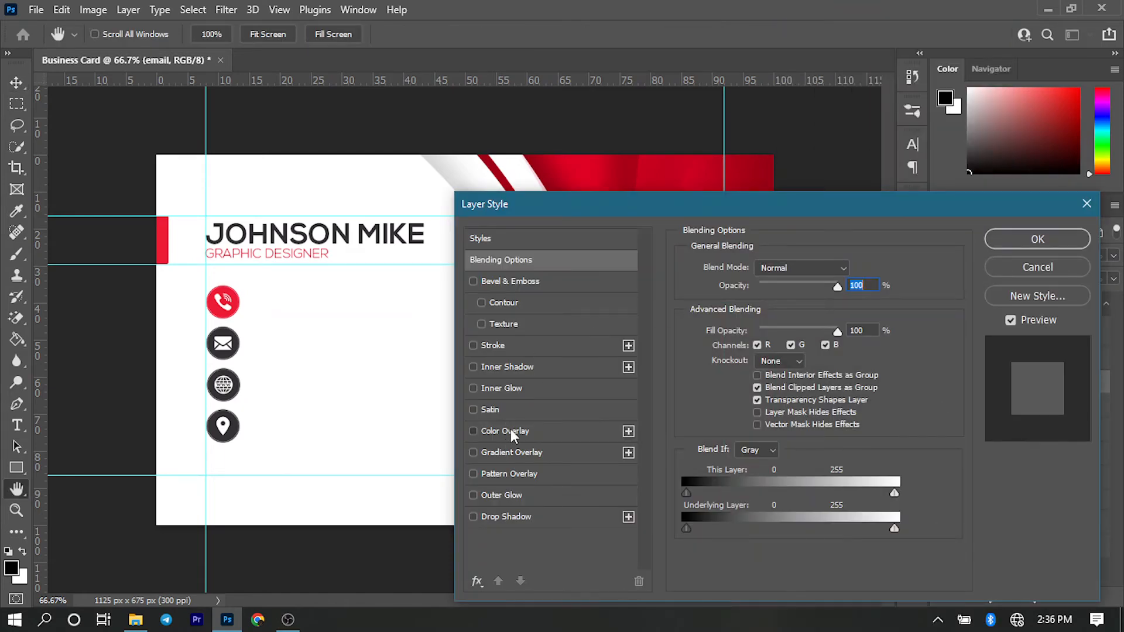
{"action": "left_click", "coordinate": [511, 430]}
{"action": "left_click", "coordinate": [858, 275]}
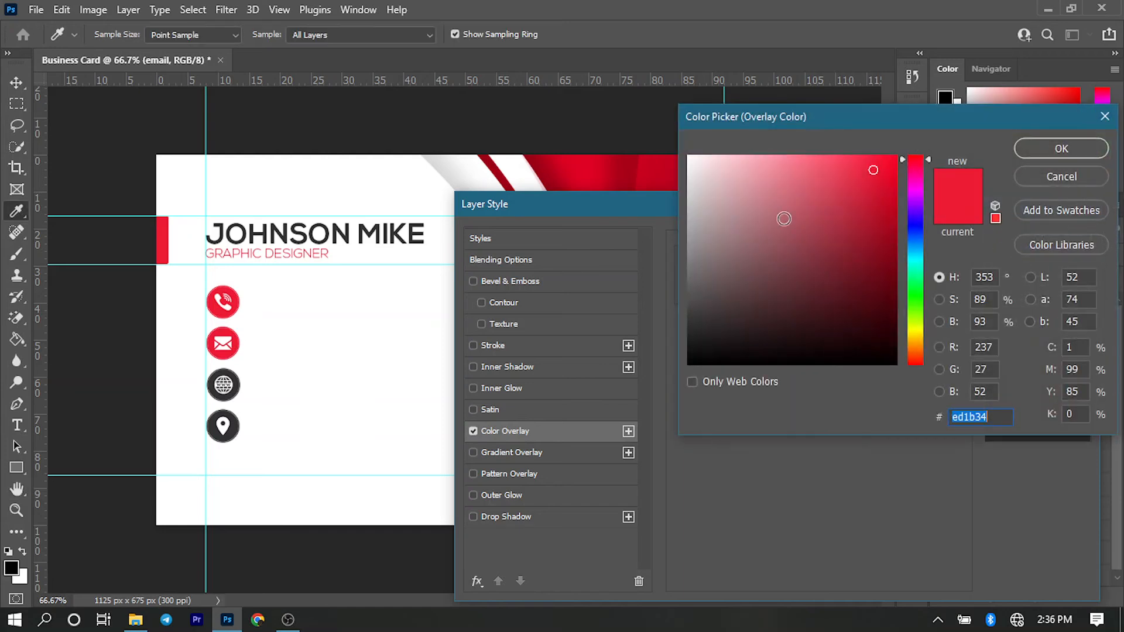
{"action": "left_click", "coordinate": [893, 188]}
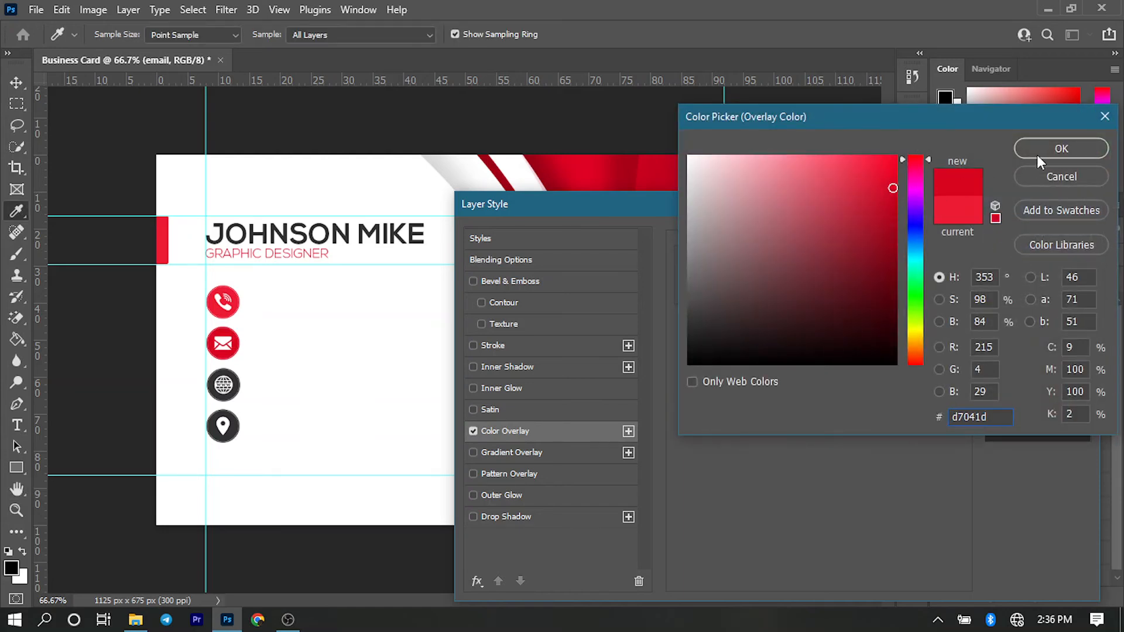
{"action": "left_click", "coordinate": [1059, 151]}
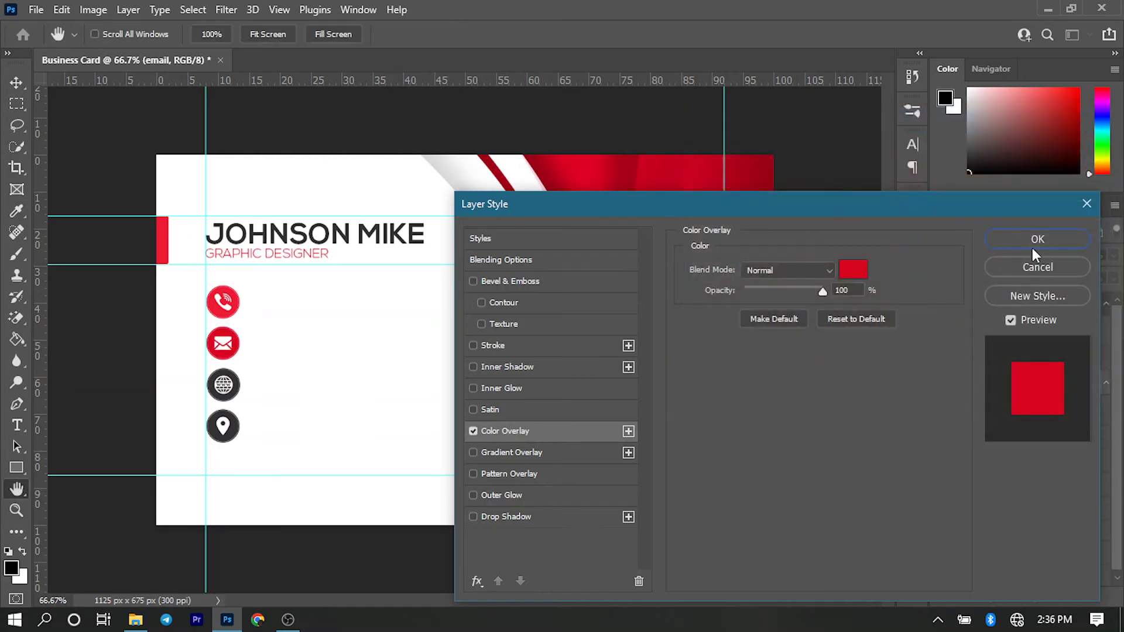
{"action": "left_click", "coordinate": [1033, 246]}
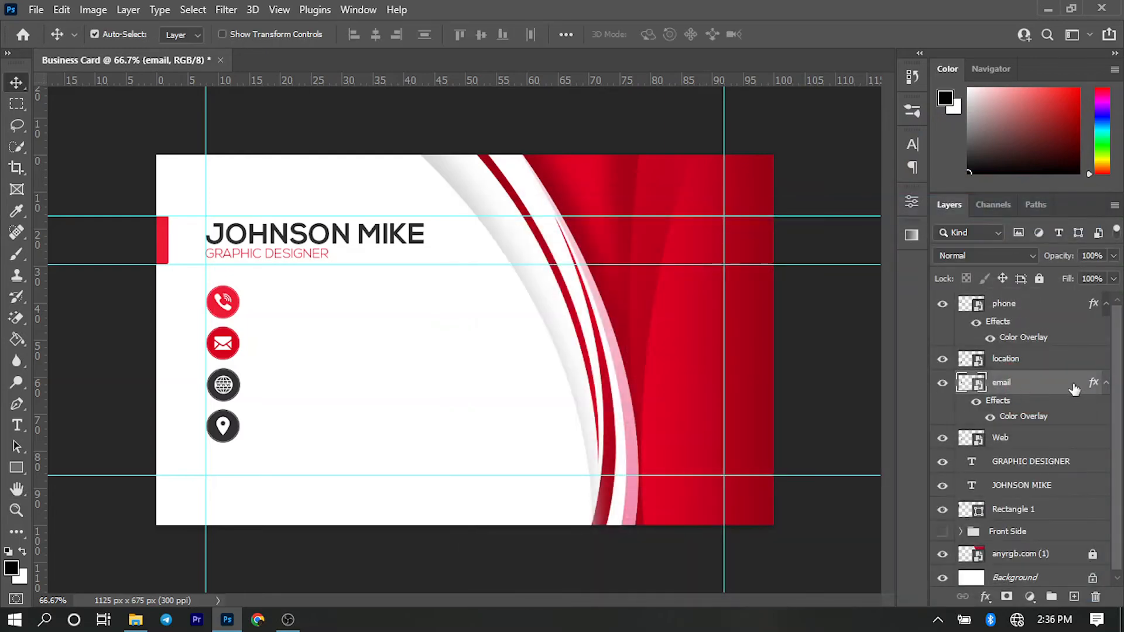
- Apply a Color Overlay in deeper red #c10218 to the Web icon
{"action": "left_click", "coordinate": [1019, 436]}
{"action": "right_click", "coordinate": [1024, 436]}
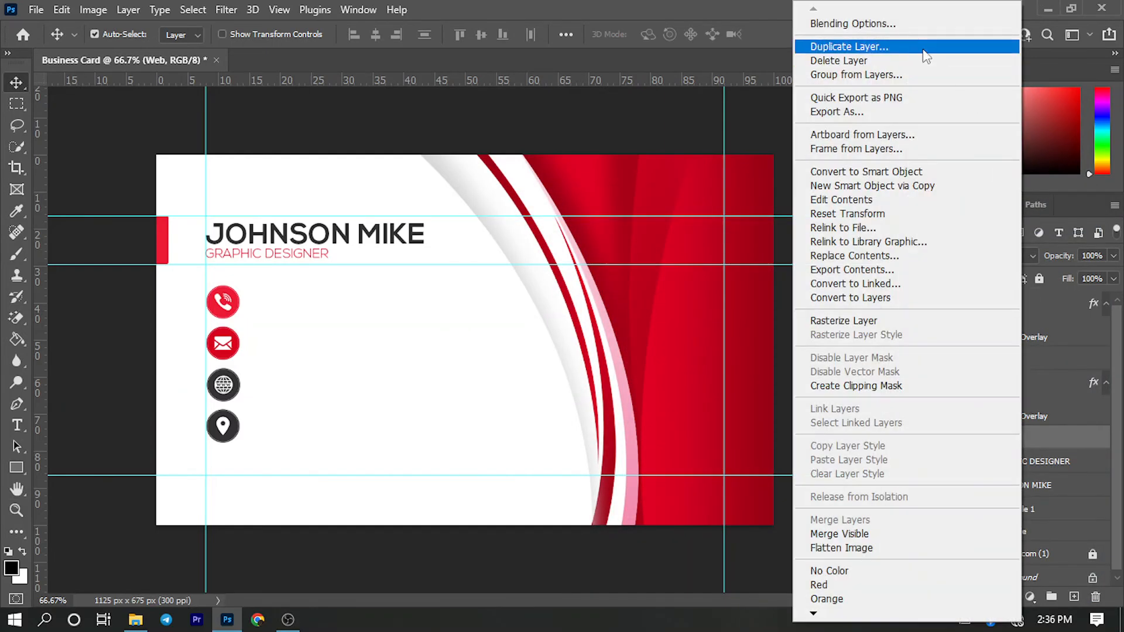
{"action": "left_click", "coordinate": [845, 24]}
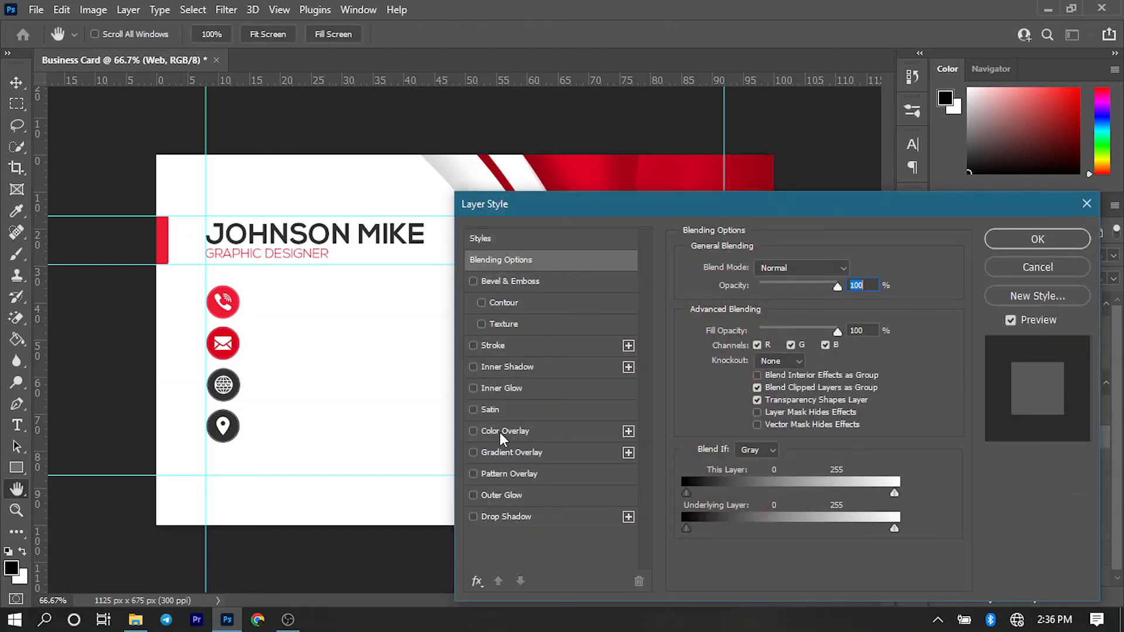
{"action": "left_click", "coordinate": [500, 432]}
{"action": "left_click", "coordinate": [854, 271]}
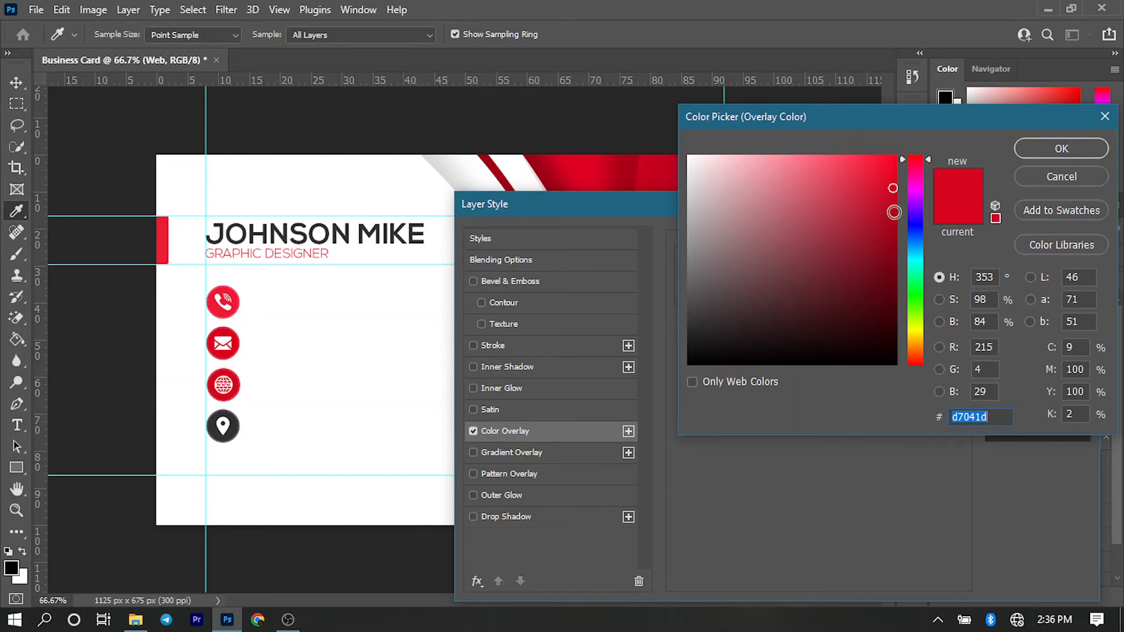
{"action": "left_click", "coordinate": [894, 206]}
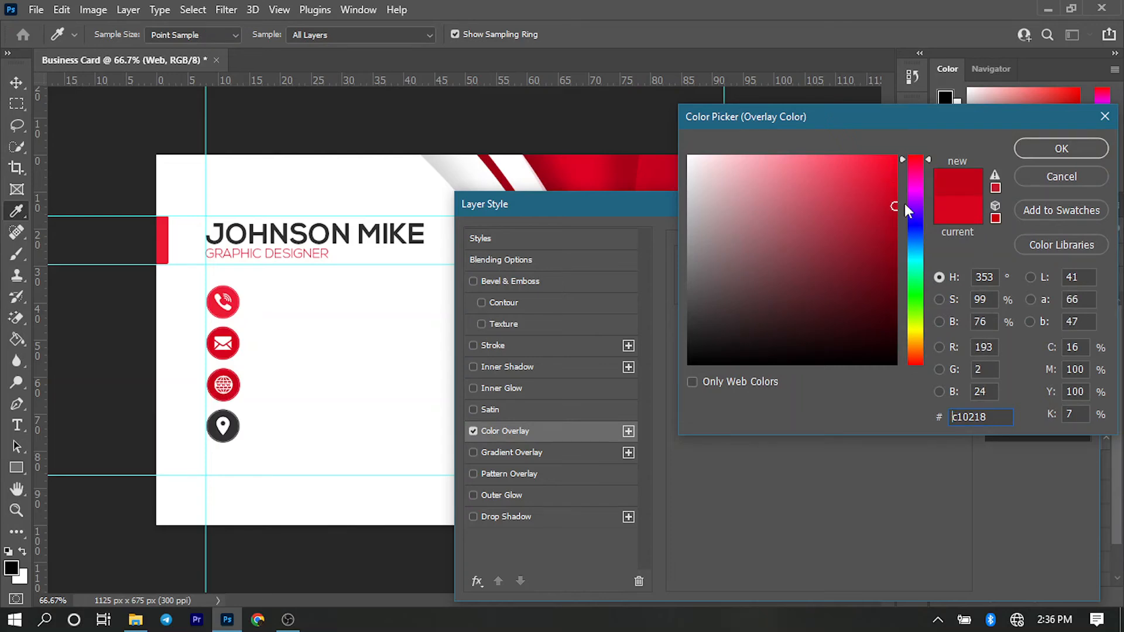
{"action": "left_click", "coordinate": [1039, 149]}
{"action": "left_click", "coordinate": [1032, 240]}
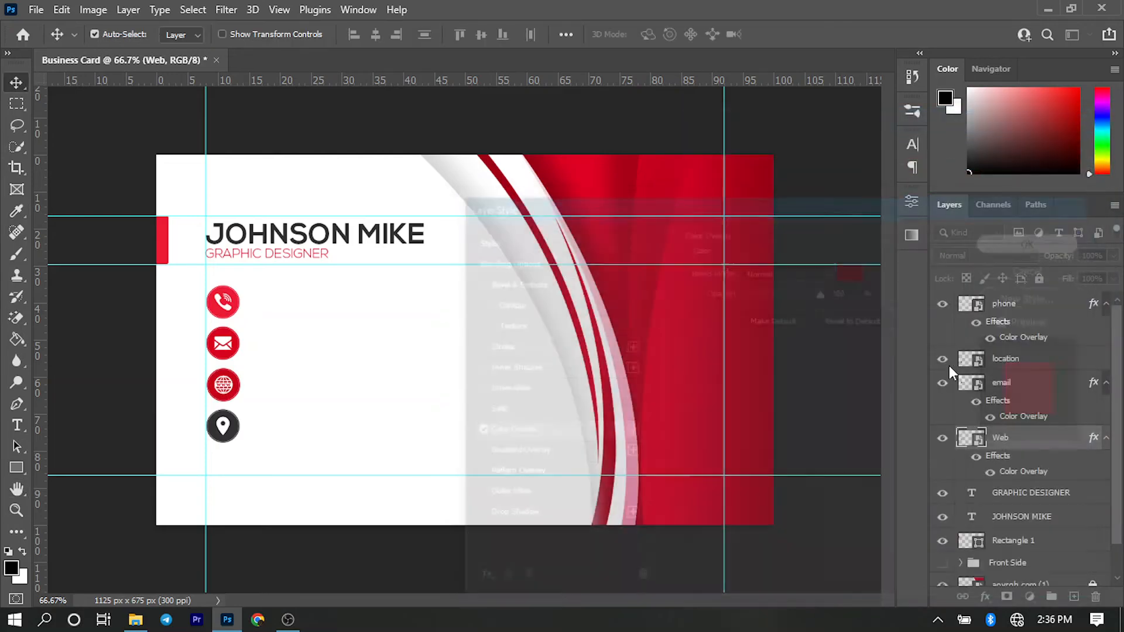
- Apply a Color Overlay in dark red #ab0317 to the location icon, and deselect the layer
{"action": "left_click", "coordinate": [1026, 364]}
{"action": "right_click", "coordinate": [1025, 365]}
{"action": "left_click", "coordinate": [890, 23]}
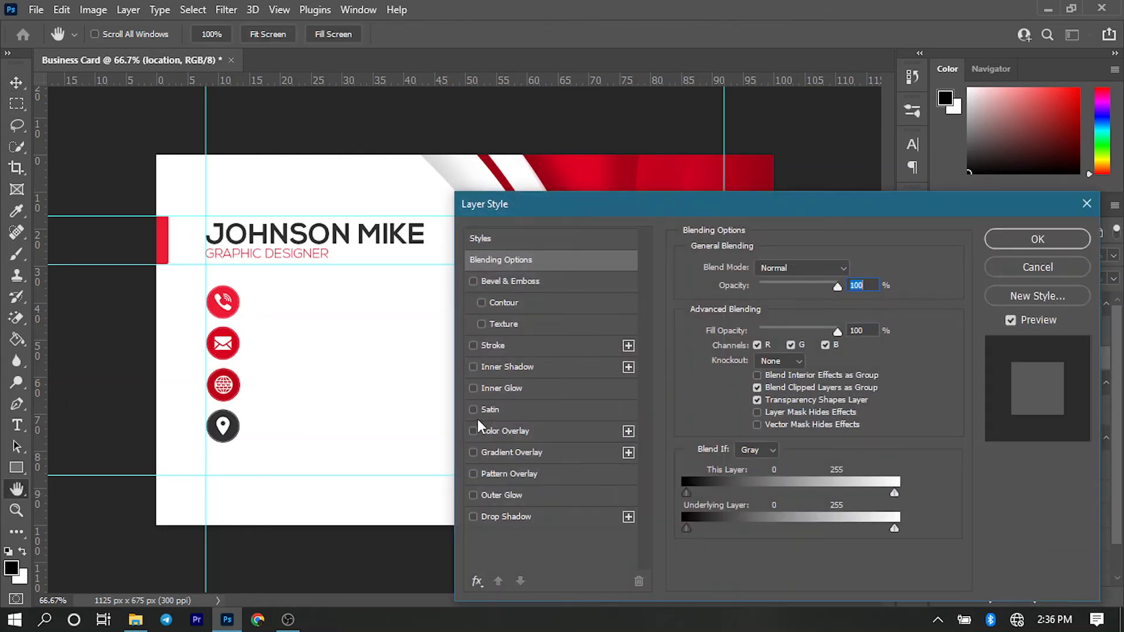
{"action": "left_click", "coordinate": [493, 430]}
{"action": "left_click", "coordinate": [854, 270]}
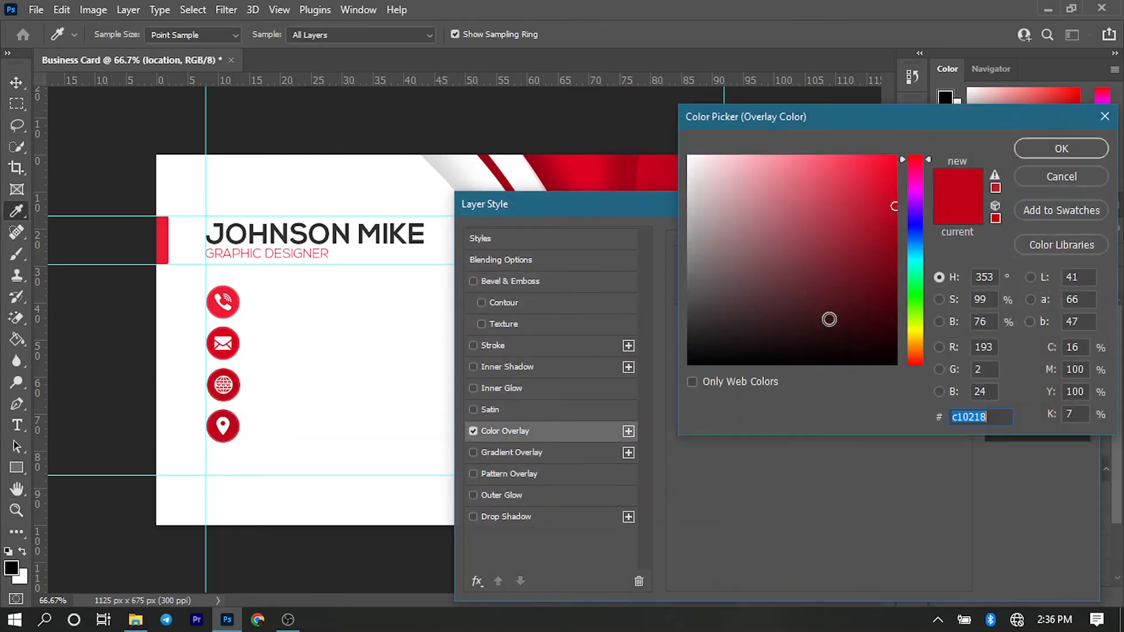
{"action": "left_click", "coordinate": [894, 225]}
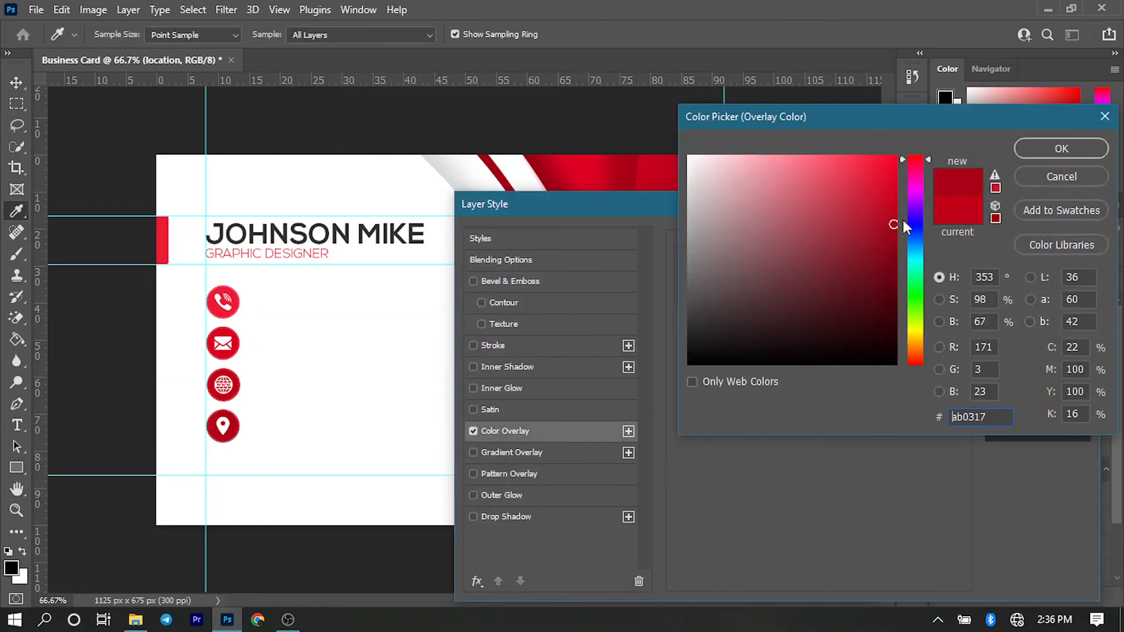
{"action": "left_click", "coordinate": [1042, 148]}
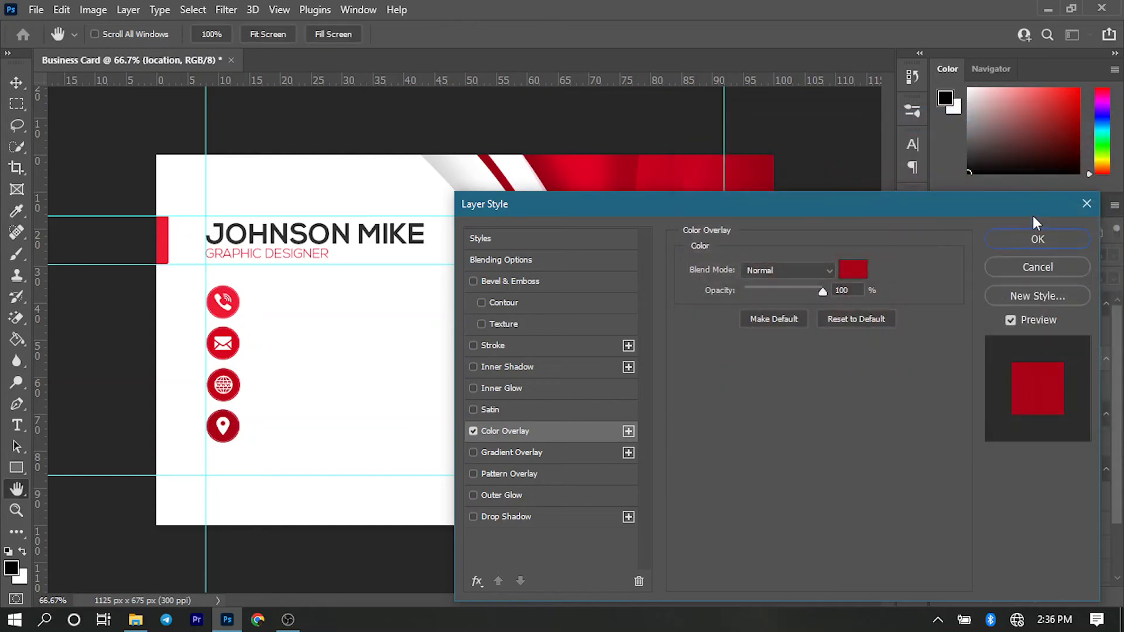
{"action": "left_click", "coordinate": [1034, 241]}
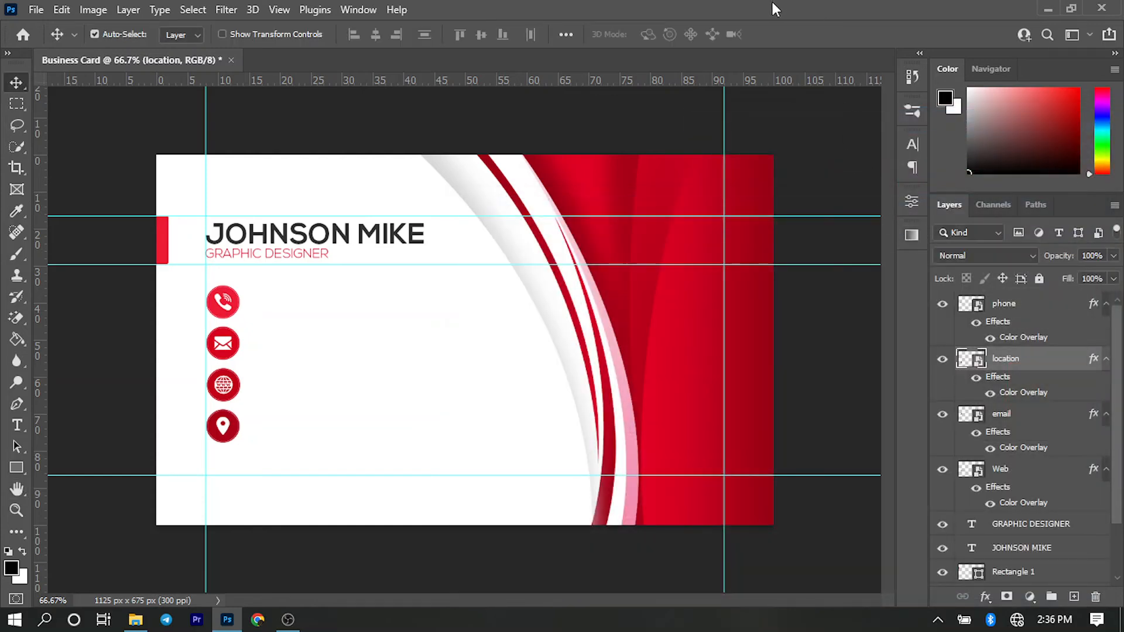
{"action": "left_click", "coordinate": [807, 160]}
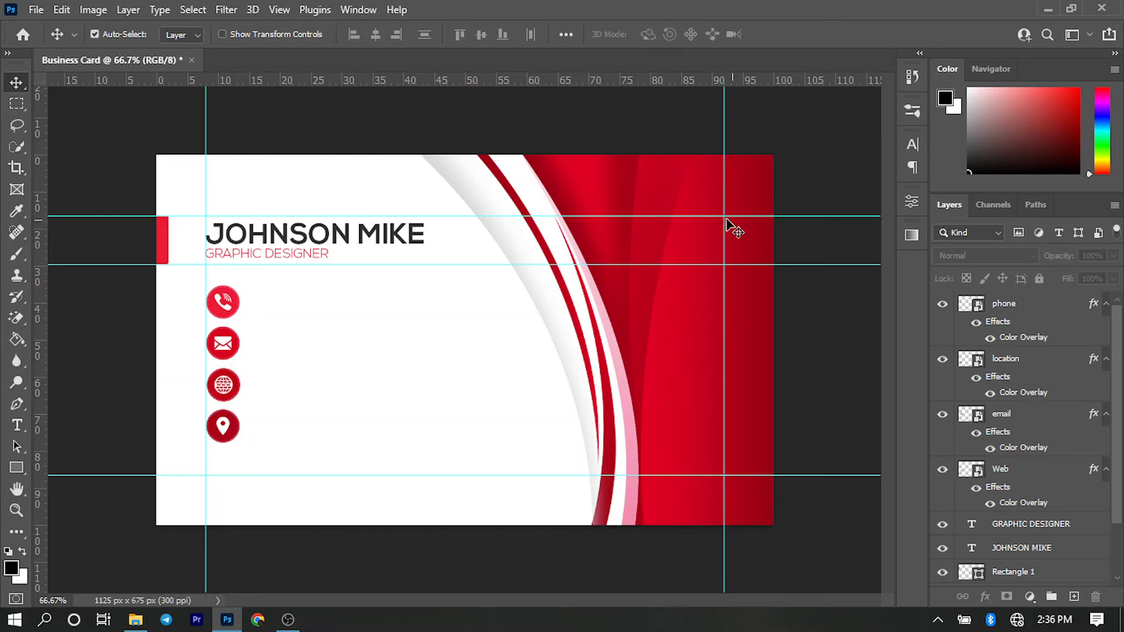
- Activate the Type tool and open the character formatting settings for the contact text
{"action": "key", "text": "t"}
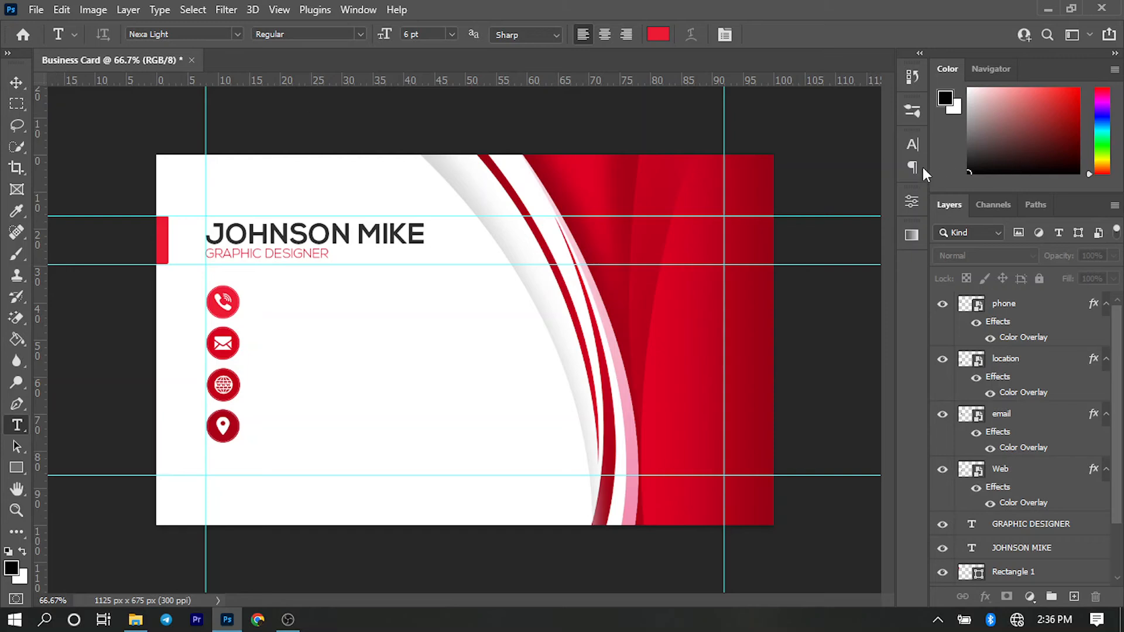
{"action": "left_click", "coordinate": [917, 147]}
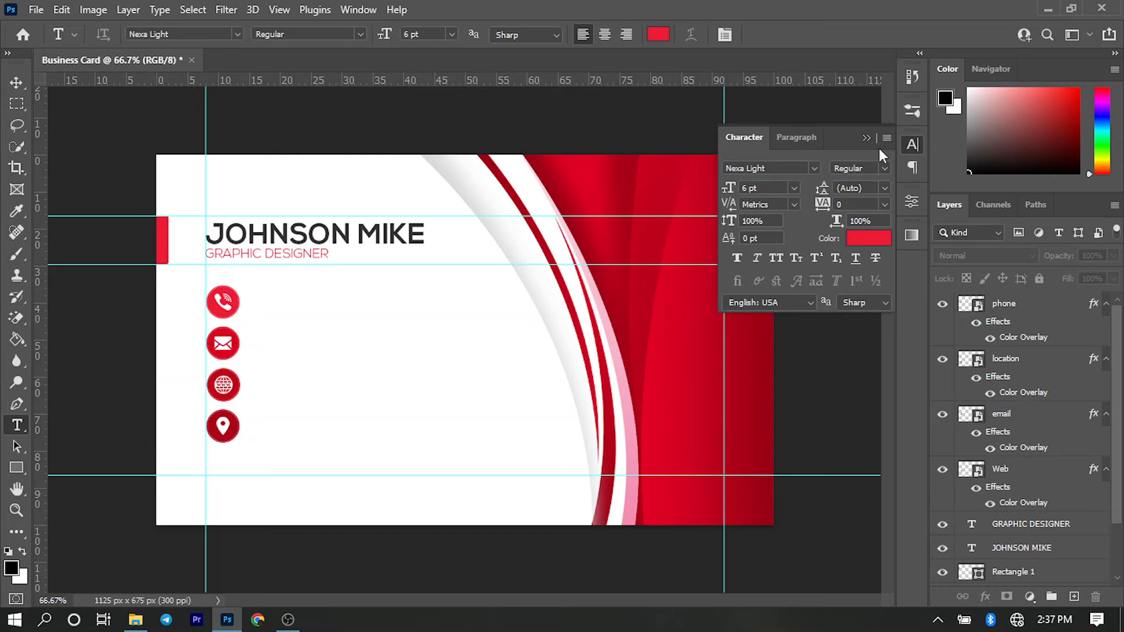
- Set the font for the contact text to Myriad Variable Concept
{"action": "left_click", "coordinate": [815, 169]}
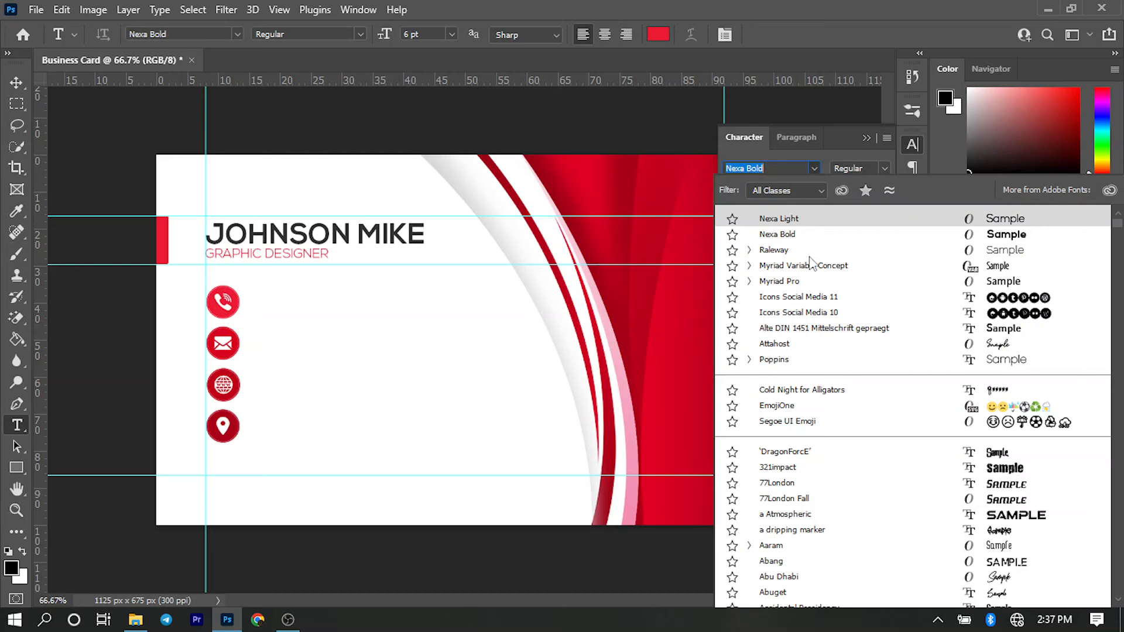
{"action": "left_click", "coordinate": [912, 202]}
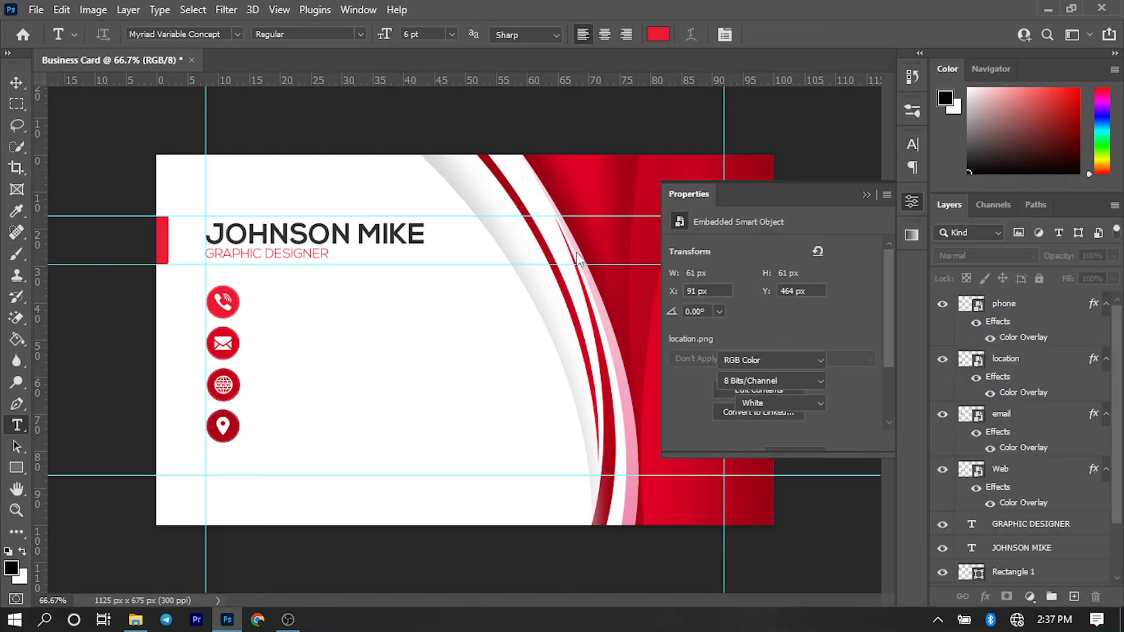
{"action": "left_click", "coordinate": [869, 195]}
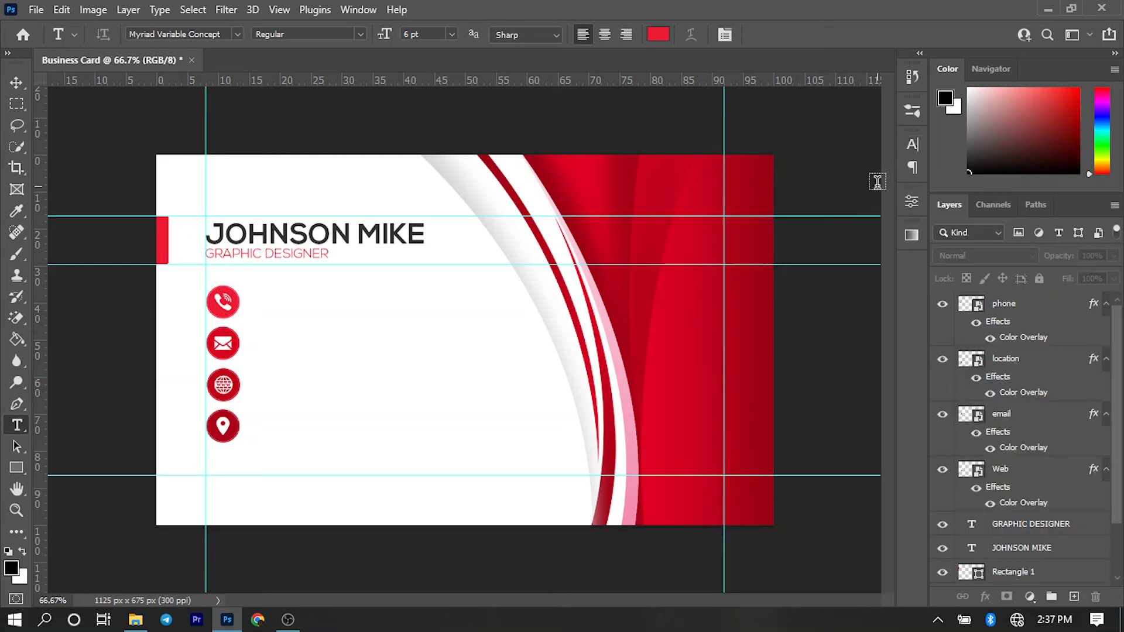
{"action": "left_click", "coordinate": [913, 147]}
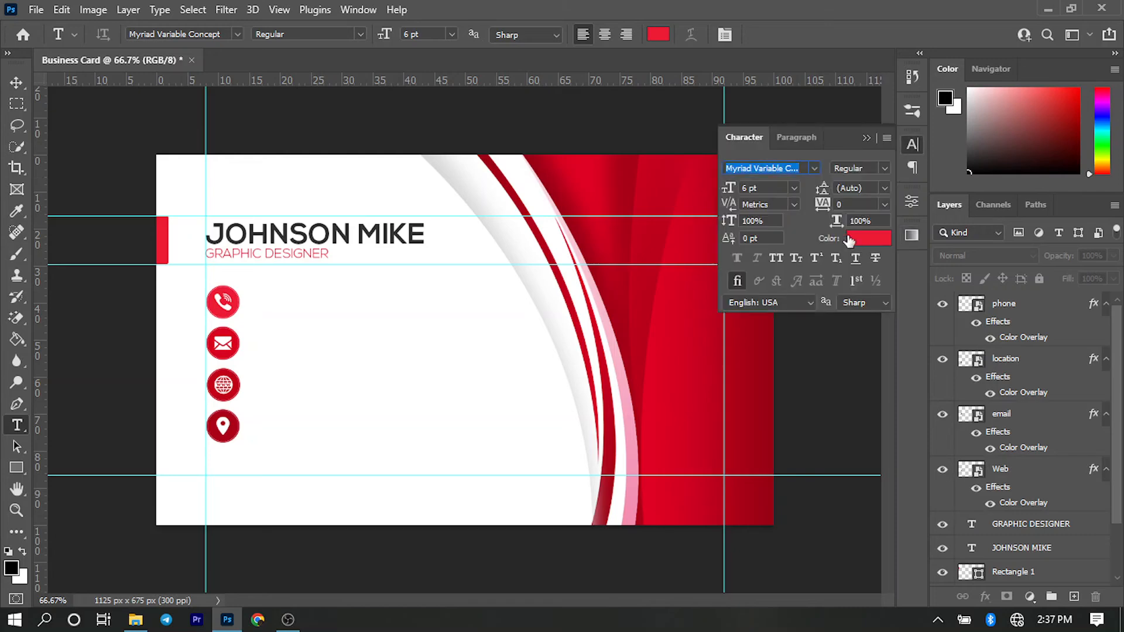
- Set the contact text's color to black #000000 and its font size to 9 pt
{"action": "left_click", "coordinate": [869, 238]}
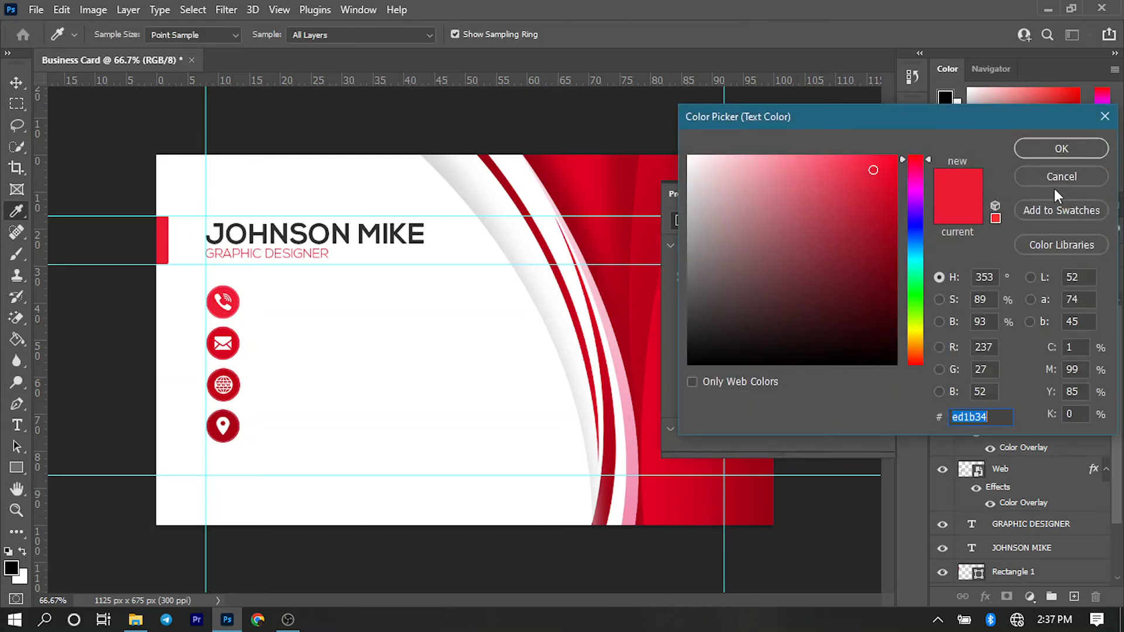
{"action": "key", "text": "Return"}
{"action": "left_click", "coordinate": [917, 151]}
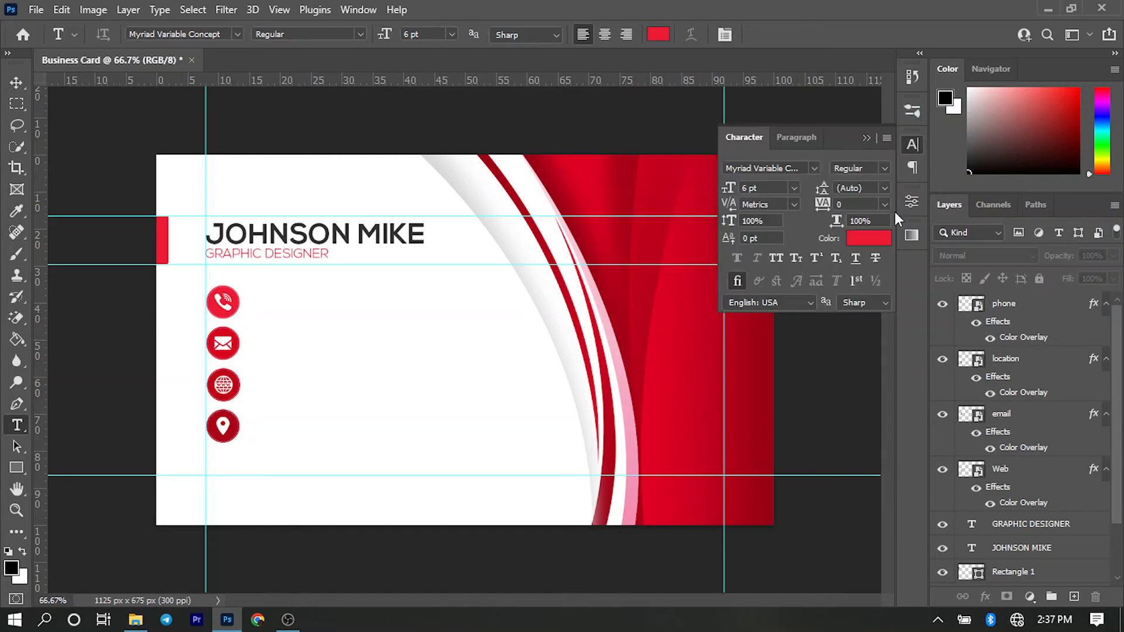
{"action": "left_click", "coordinate": [874, 237]}
{"action": "type", "text": "000000"}
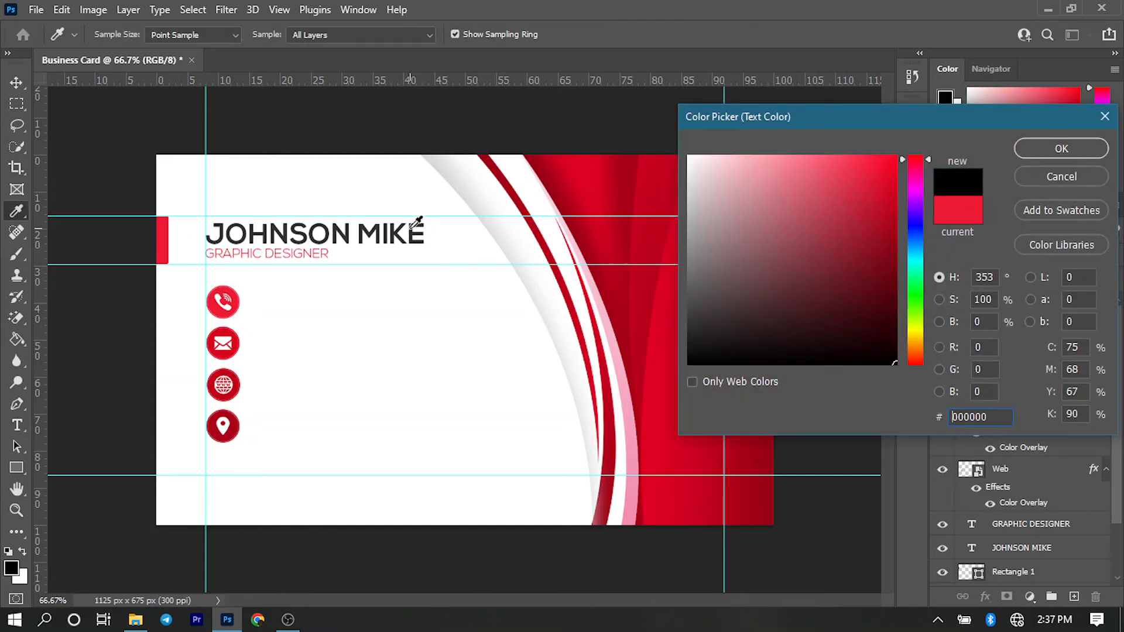
{"action": "left_click", "coordinate": [1035, 151]}
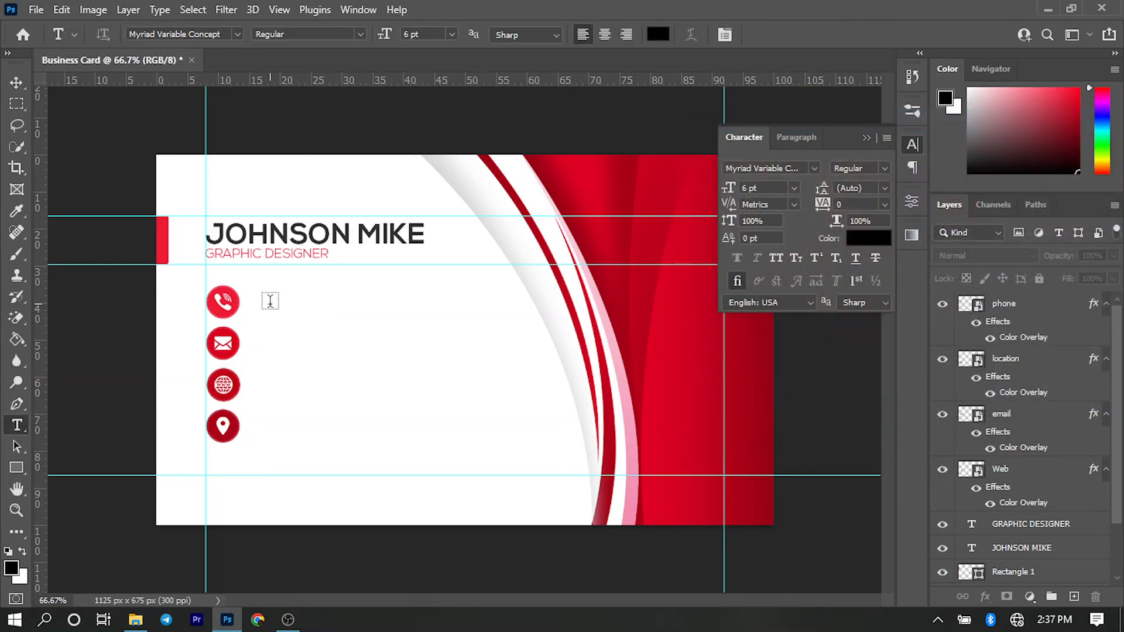
{"action": "left_click", "coordinate": [774, 186]}
{"action": "type", "text": "9"}
{"action": "key", "text": "Return"}
- Add the contact's phone number beside the phone icon and set its font style to Light
{"action": "left_click", "coordinate": [261, 299]}
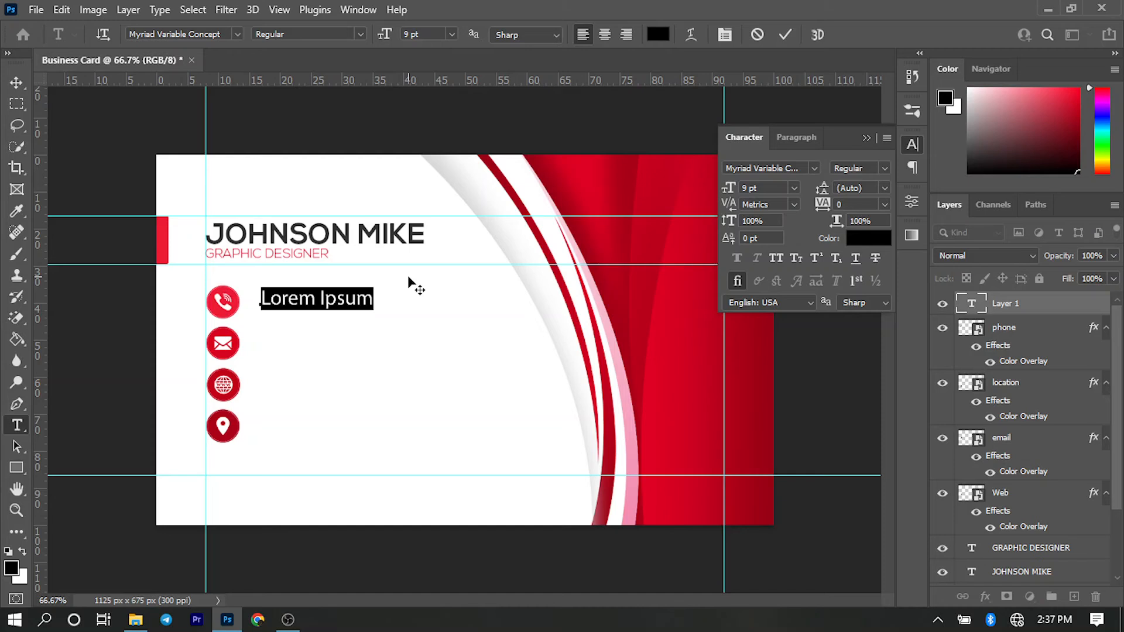
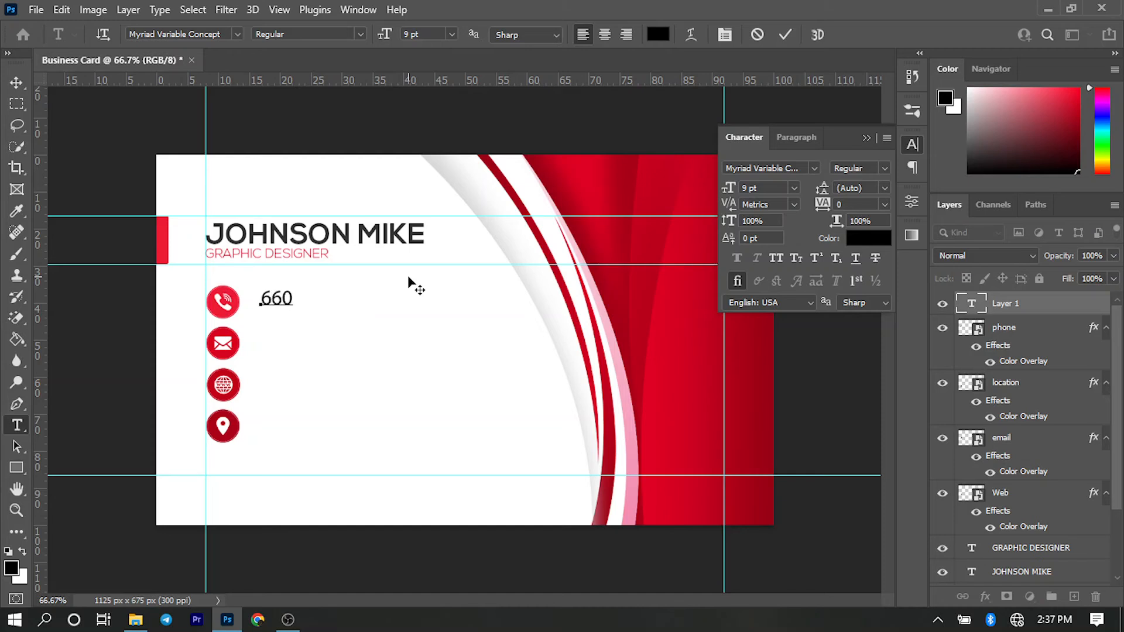
{"action": "left_click", "coordinate": [412, 284]}
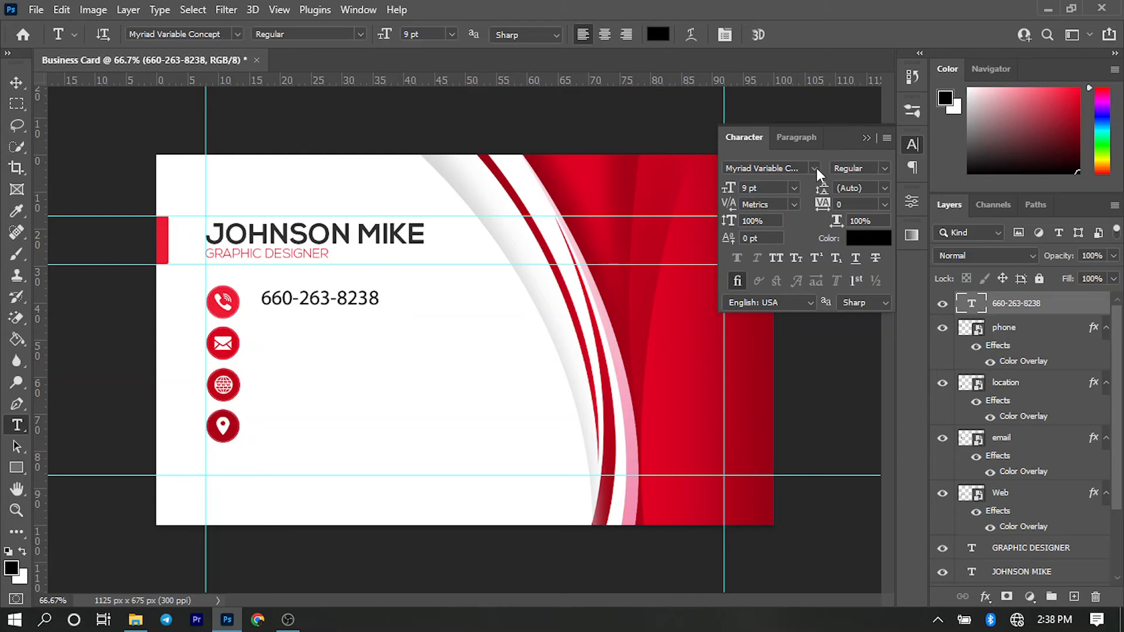
{"action": "left_click", "coordinate": [886, 168]}
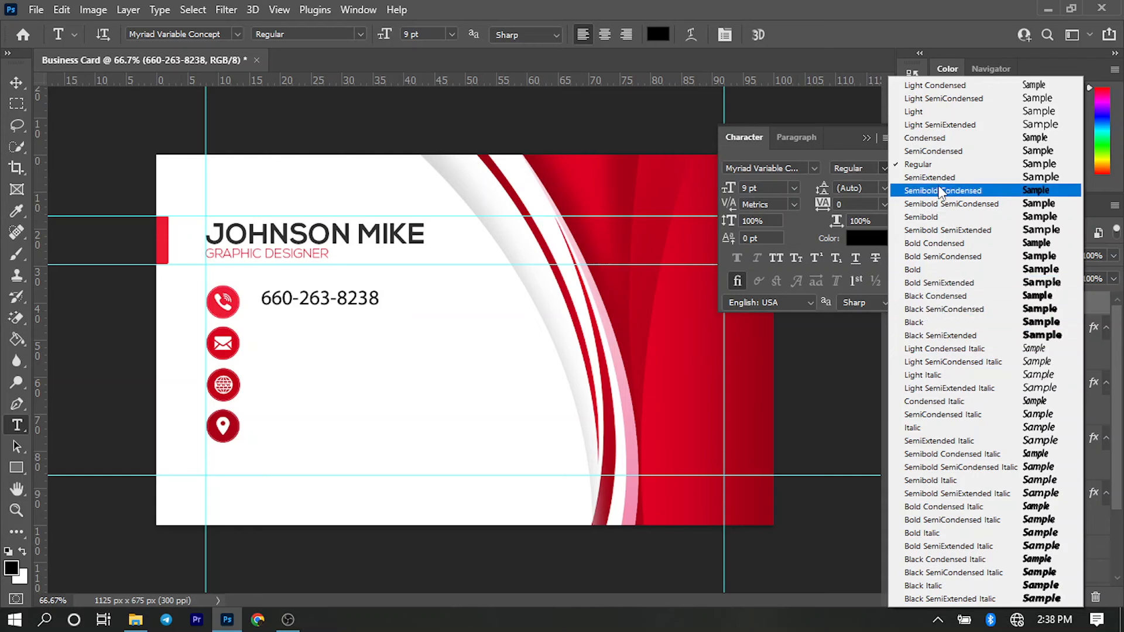
{"action": "left_click", "coordinate": [937, 112]}
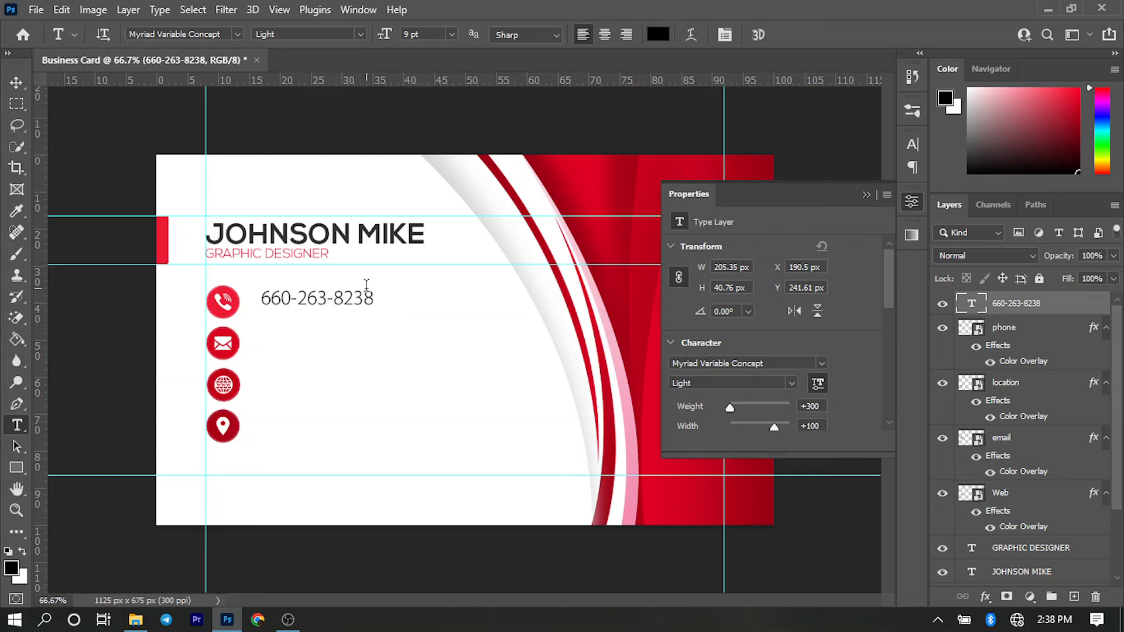
- Duplicate the phone number text down beside the email icon and replace it with the contact's email address
{"action": "key", "text": "v"}
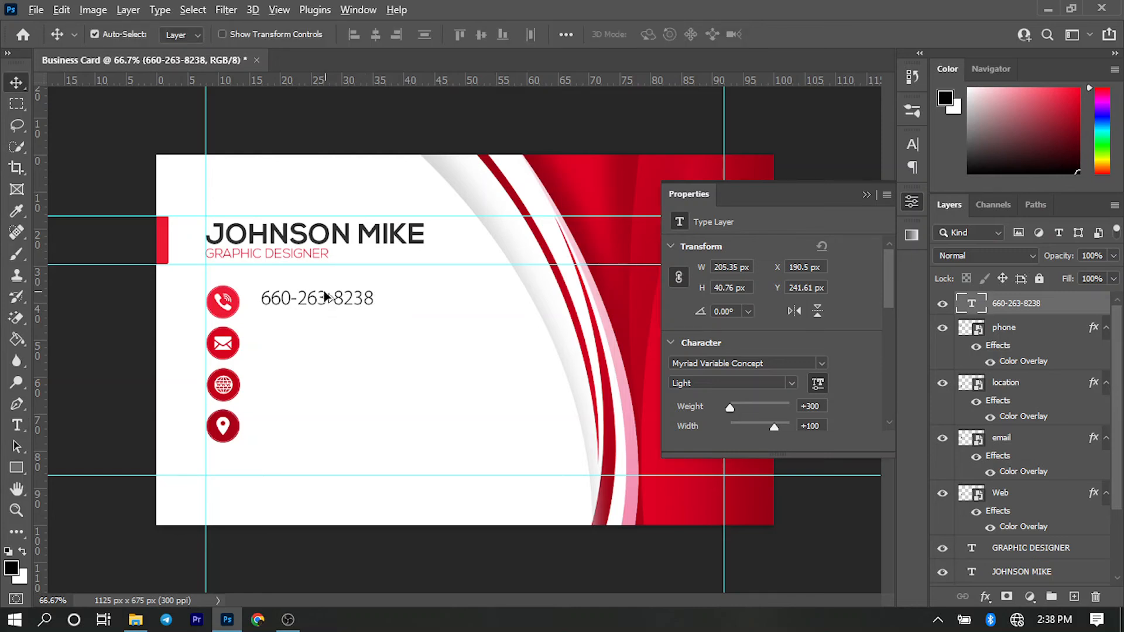
{"action": "left_click_drag", "start_coordinate": [320, 302], "coordinate": [321, 345]}
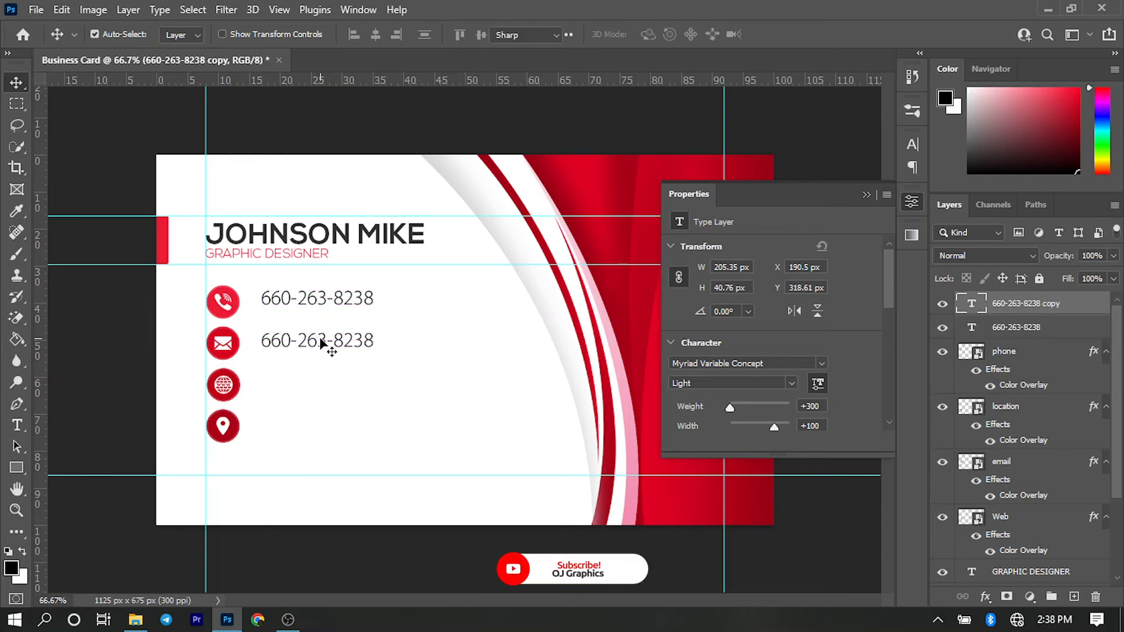
{"action": "key", "text": "t"}
{"action": "left_click", "coordinate": [321, 341]}
{"action": "key", "text": "ctrl+a"}
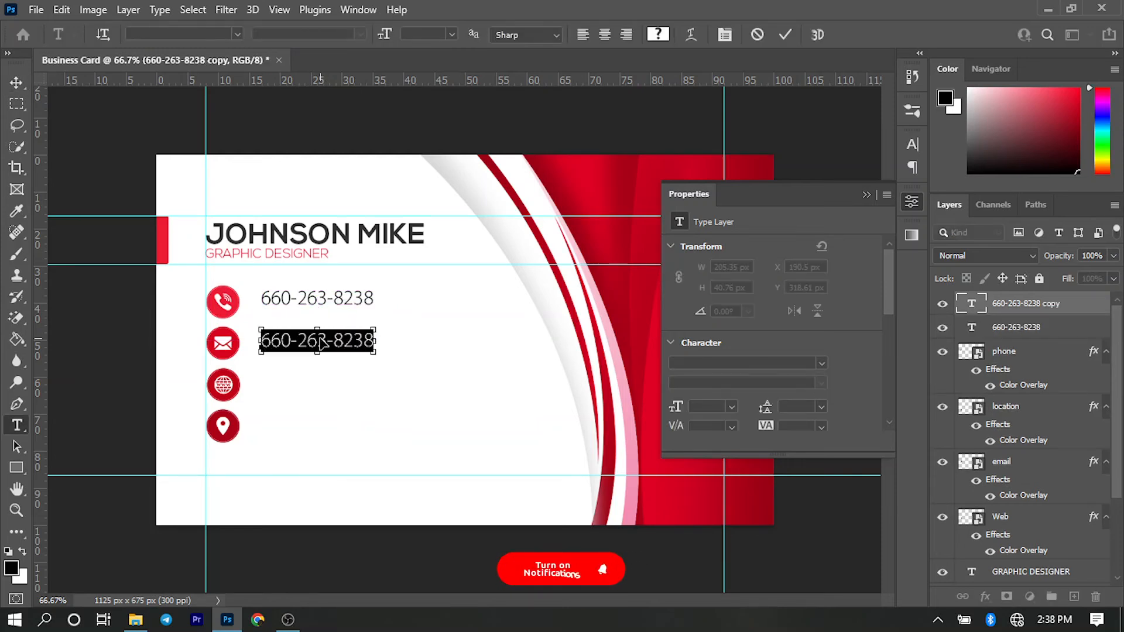
{"action": "type", "text": "info"}
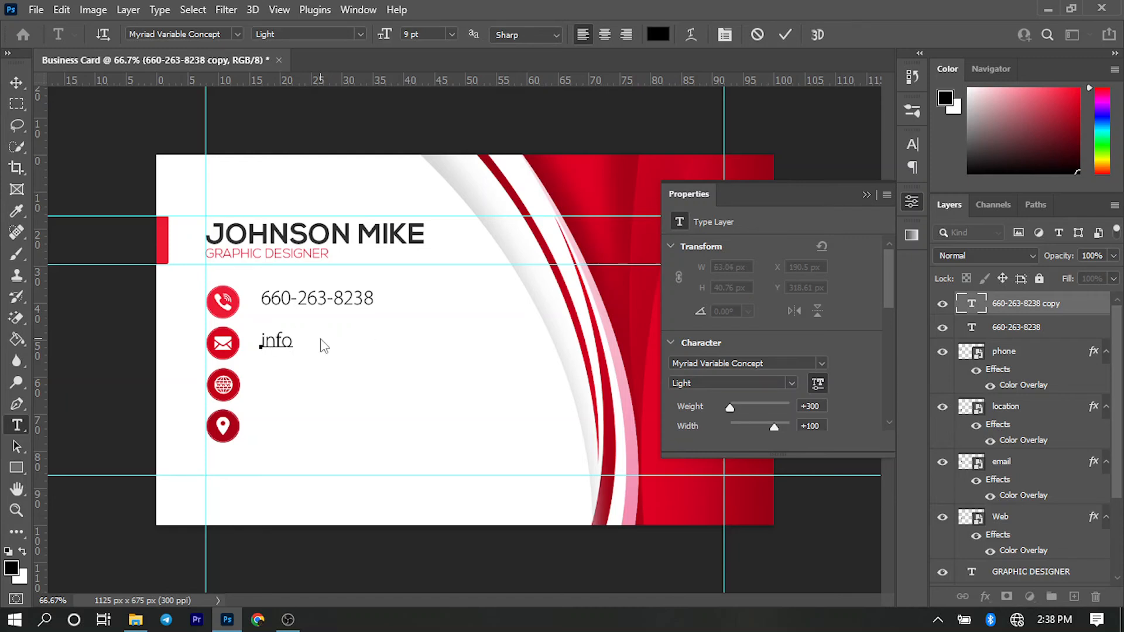
{"action": "type", "text": ".@website"}
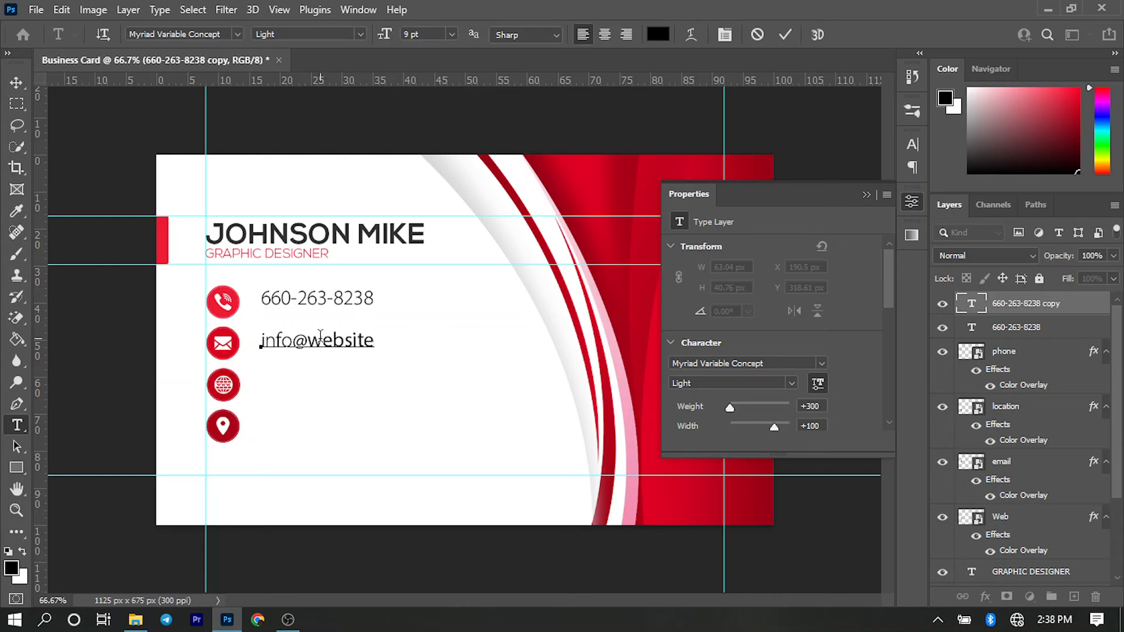
{"action": "type", "text": "url.com"}
{"action": "key", "text": "ctrl+Return"}
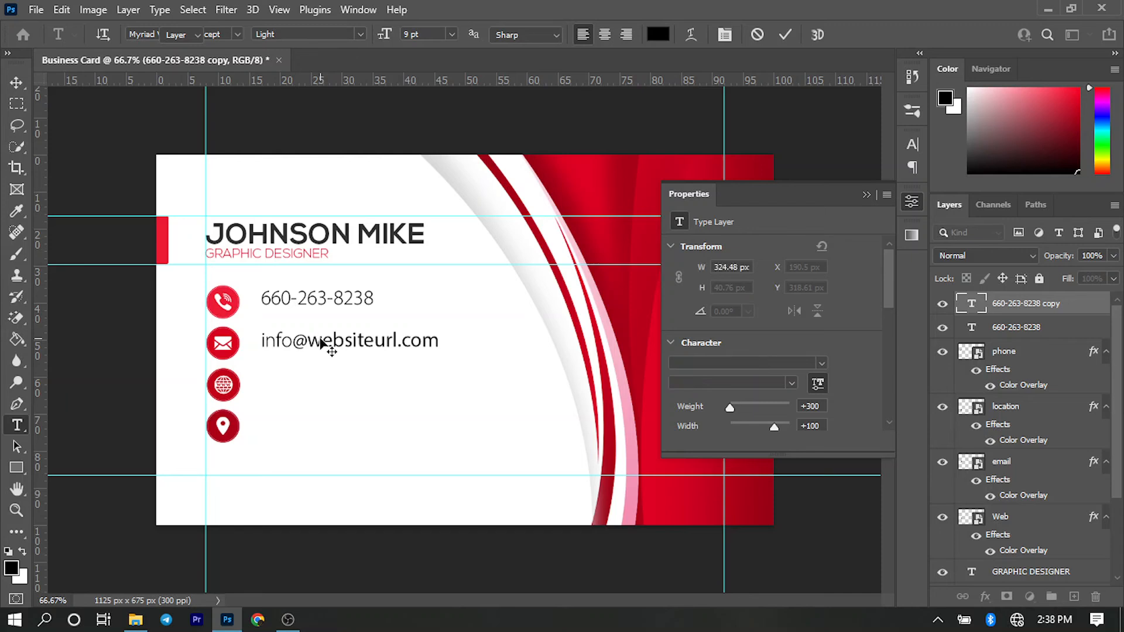
- Duplicate the email address text down beside the Web icon, keeping its wording
{"action": "key", "text": "v"}
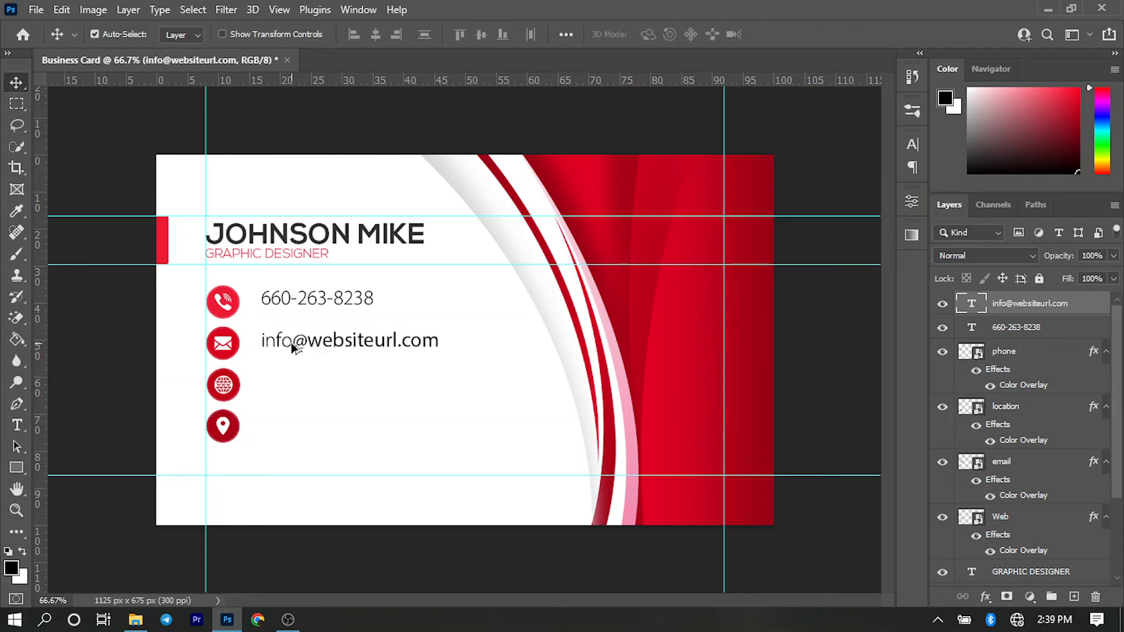
{"action": "left_click_drag", "start_coordinate": [291, 342], "coordinate": [291, 396]}
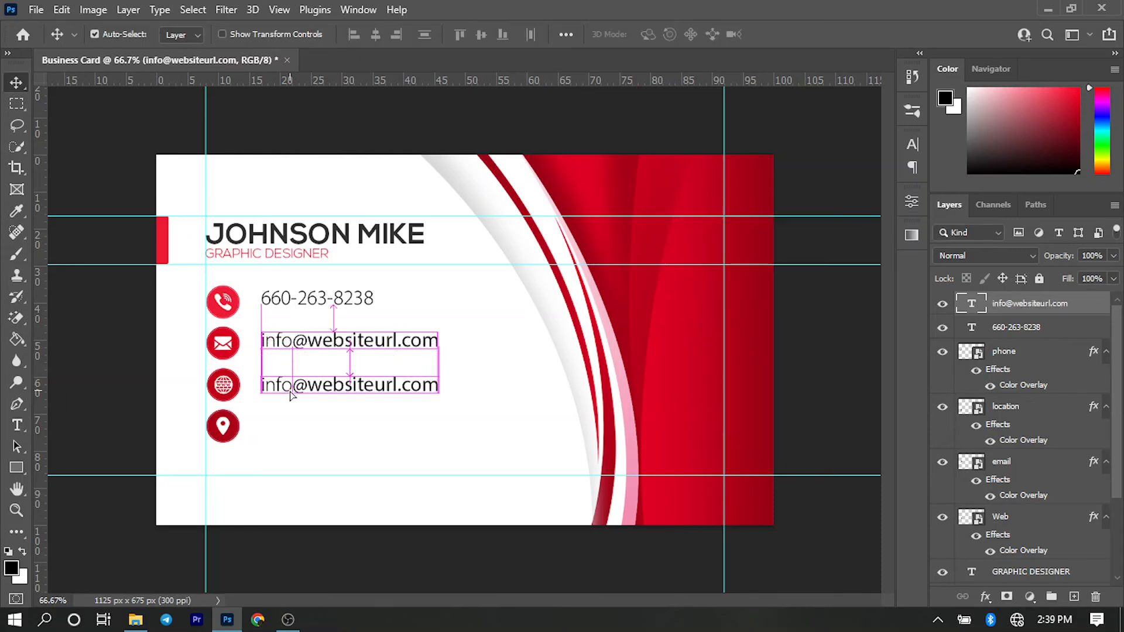
{"action": "double_click", "coordinate": [291, 395]}
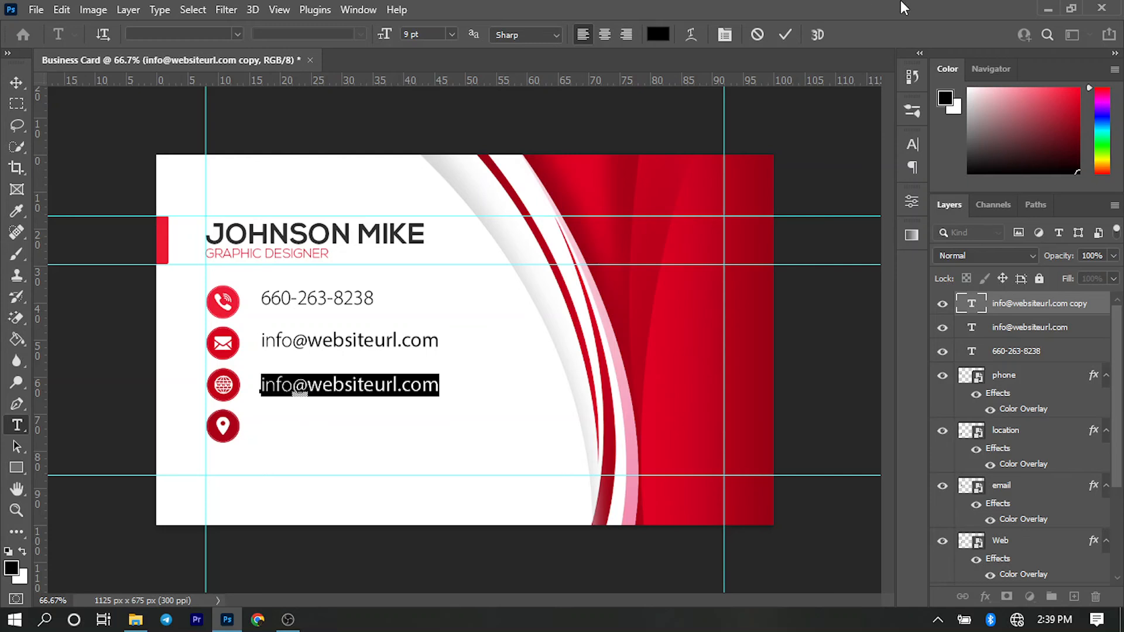
{"action": "left_click", "coordinate": [785, 34]}
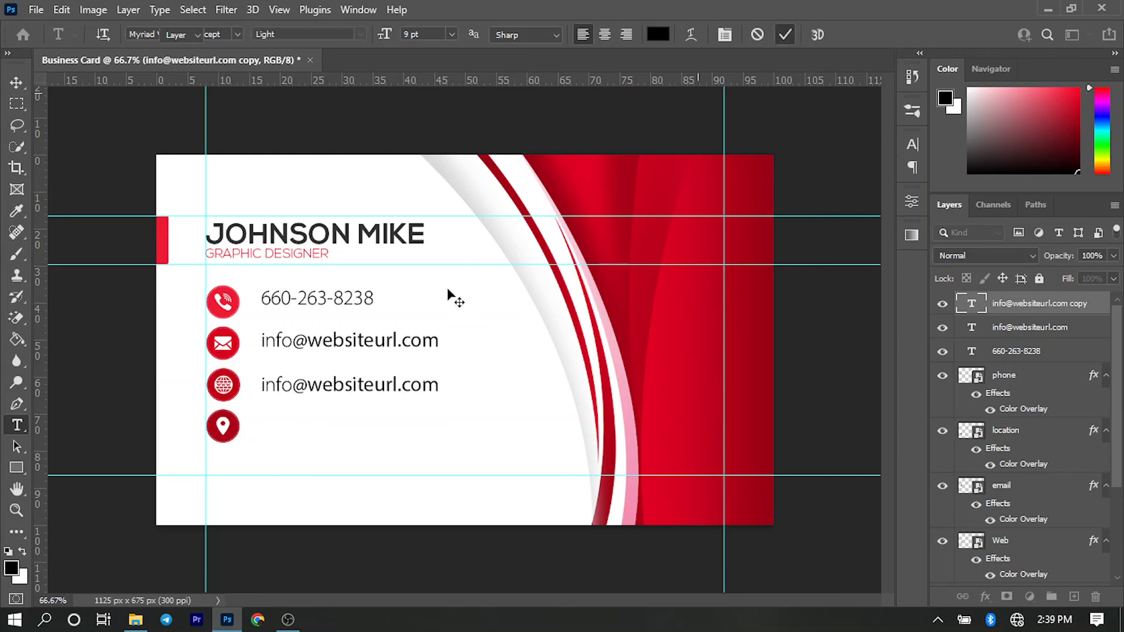
- Duplicate the text line beside the location icon and replace it with the contact's postal address on two lines
{"action": "key", "text": "v"}
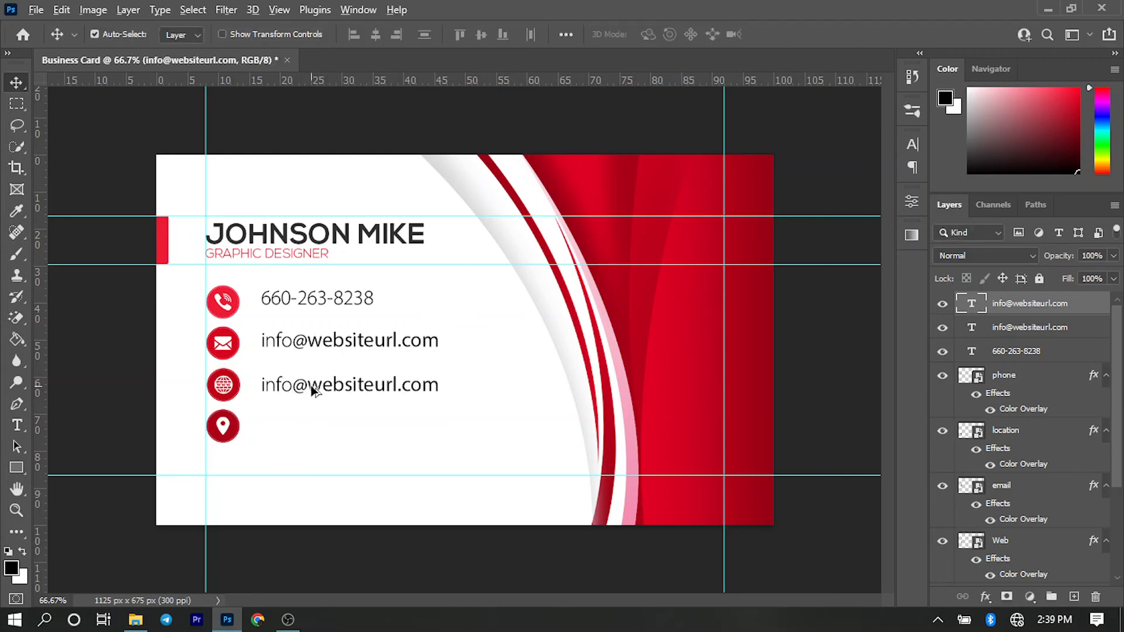
{"action": "left_click_drag", "start_coordinate": [311, 385], "coordinate": [312, 428]}
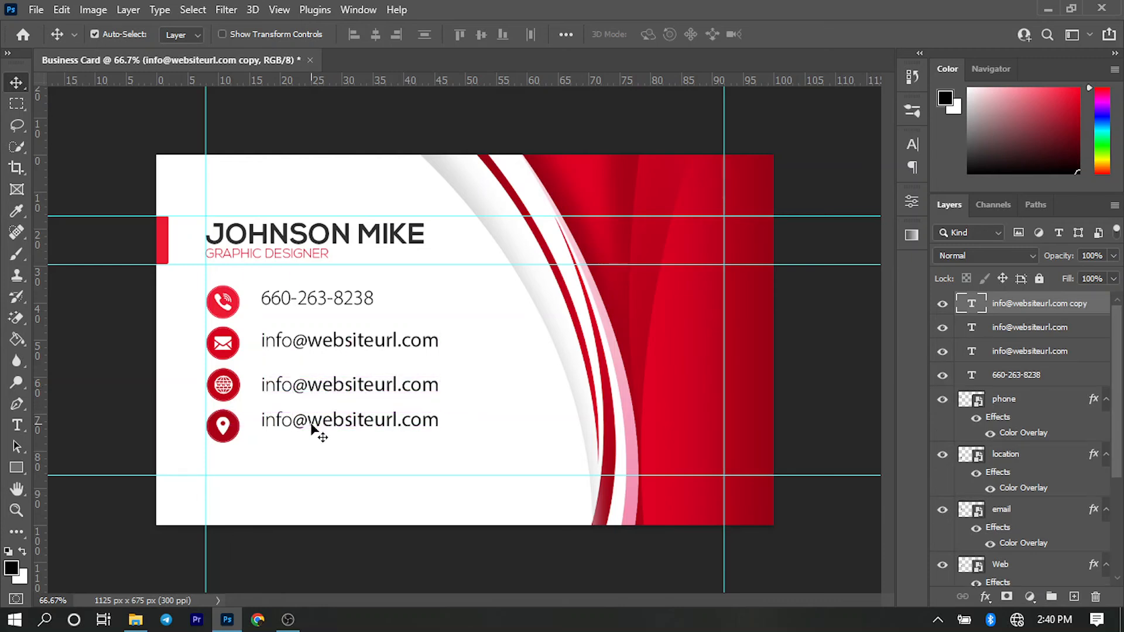
{"action": "double_click", "coordinate": [328, 420]}
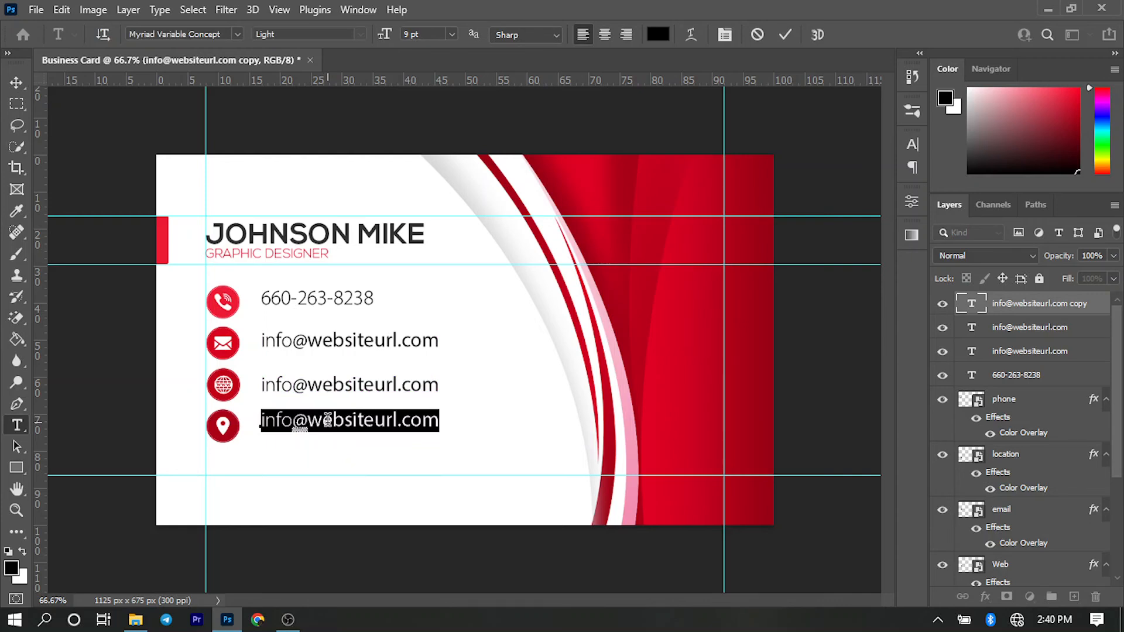
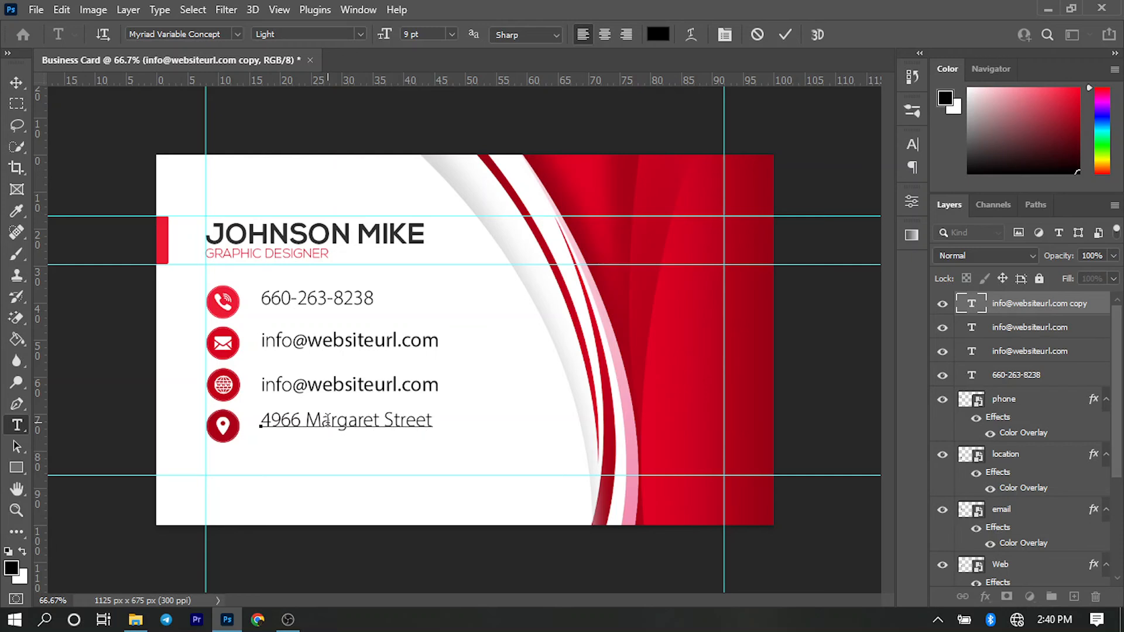
{"action": "key", "text": "Return"}
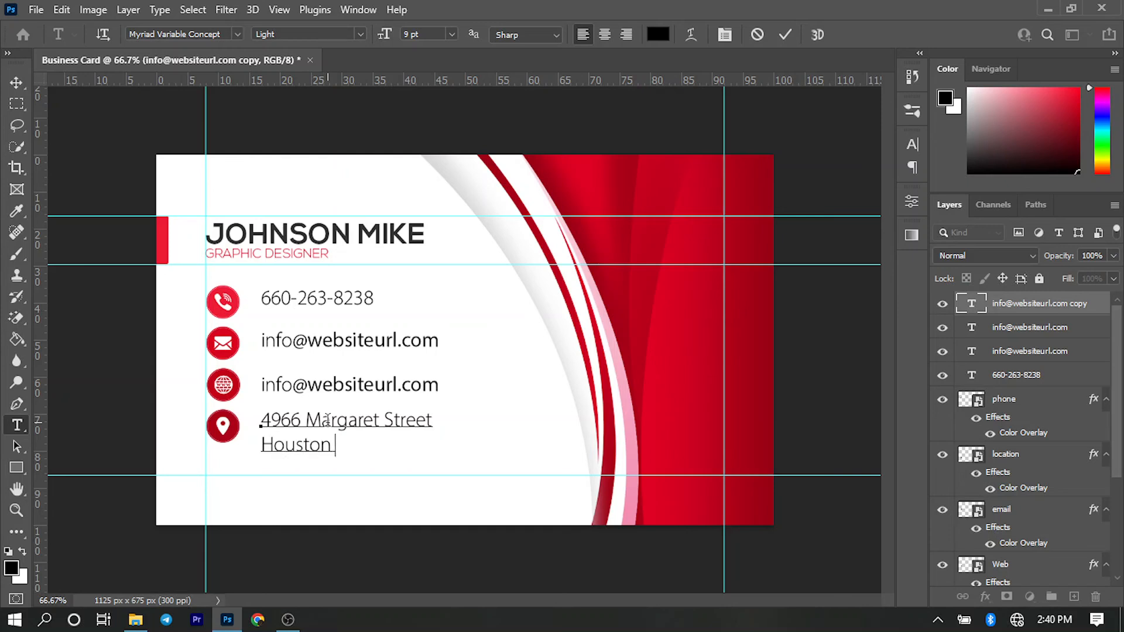
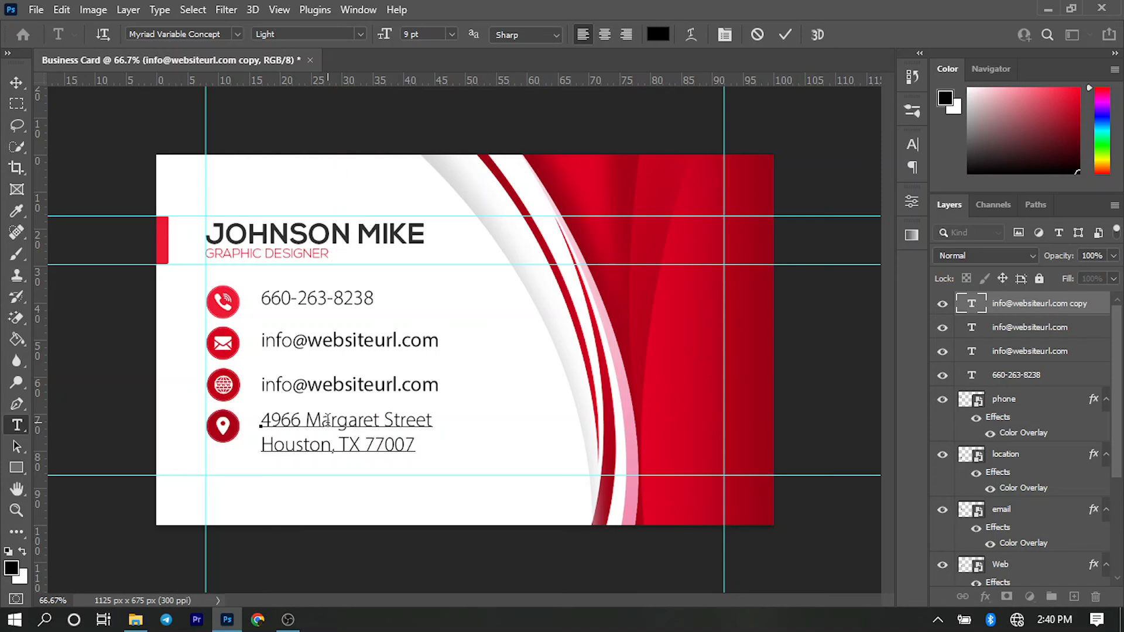
{"action": "key", "text": "ctrl+Return"}
- Align the left edges of the four contact text layers, and deselect them
{"action": "key", "text": "v"}
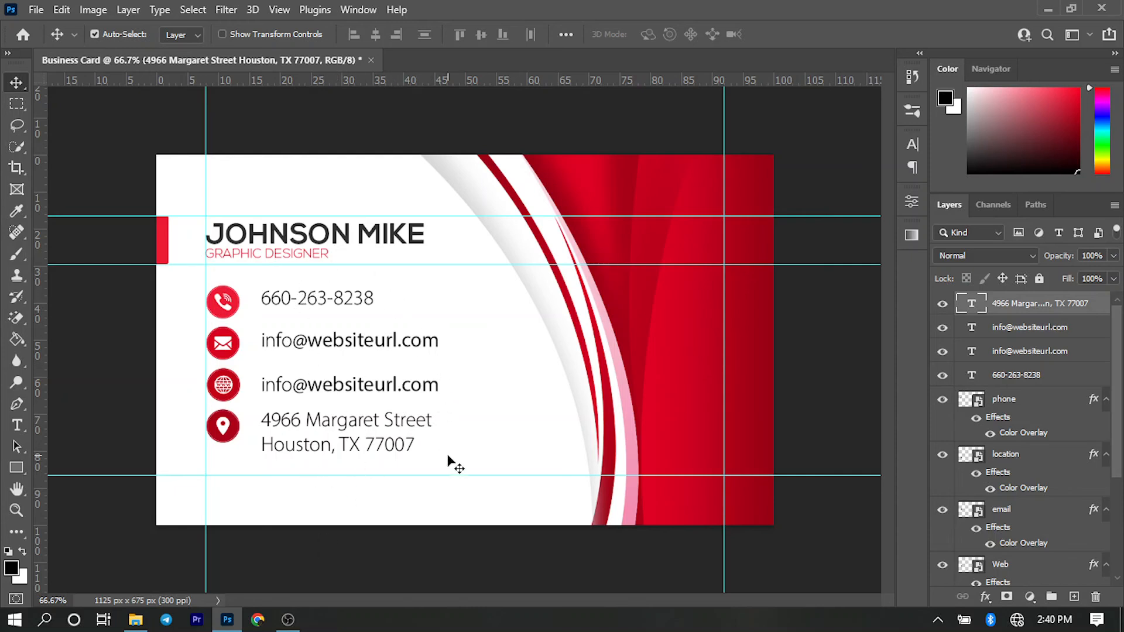
{"action": "left_click_drag", "start_coordinate": [418, 467], "coordinate": [329, 292]}
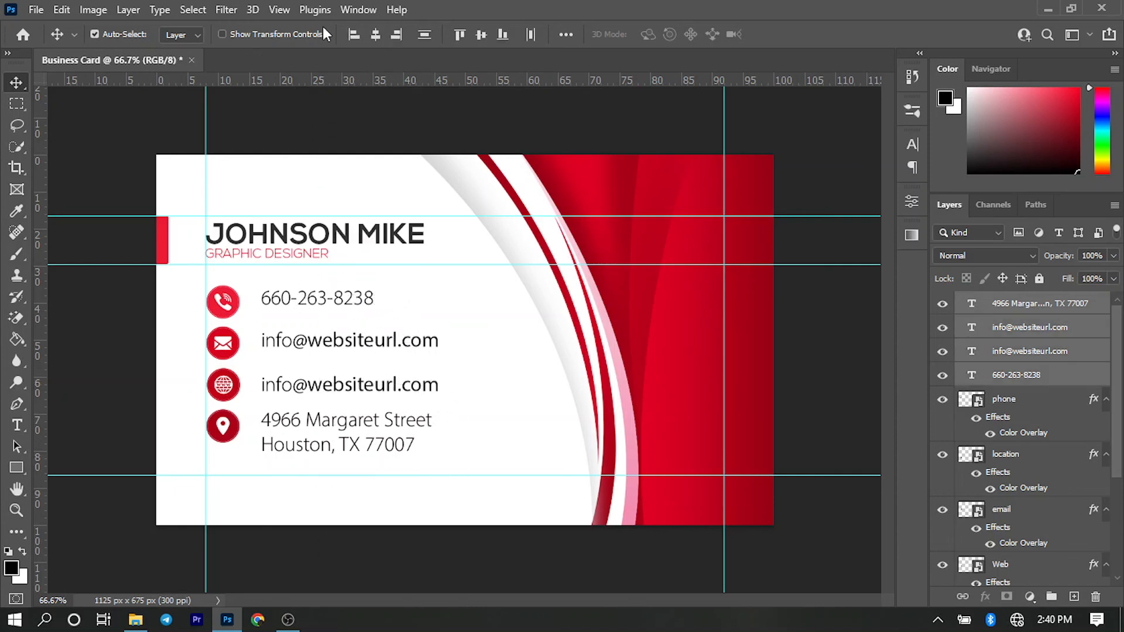
{"action": "left_click", "coordinate": [357, 33]}
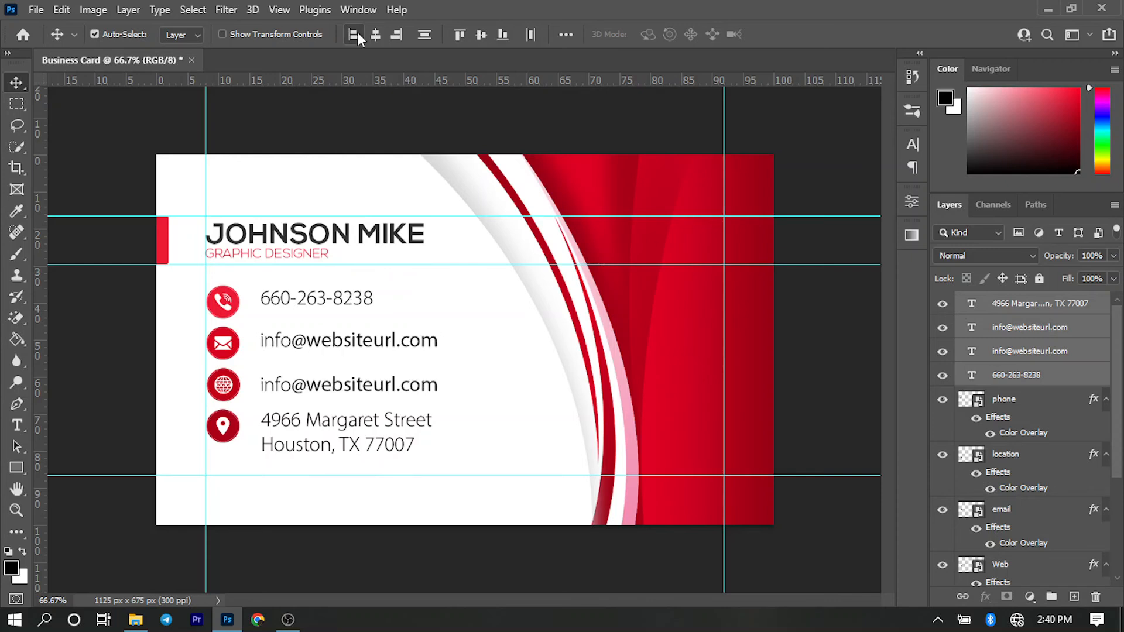
{"action": "left_click", "coordinate": [334, 309]}
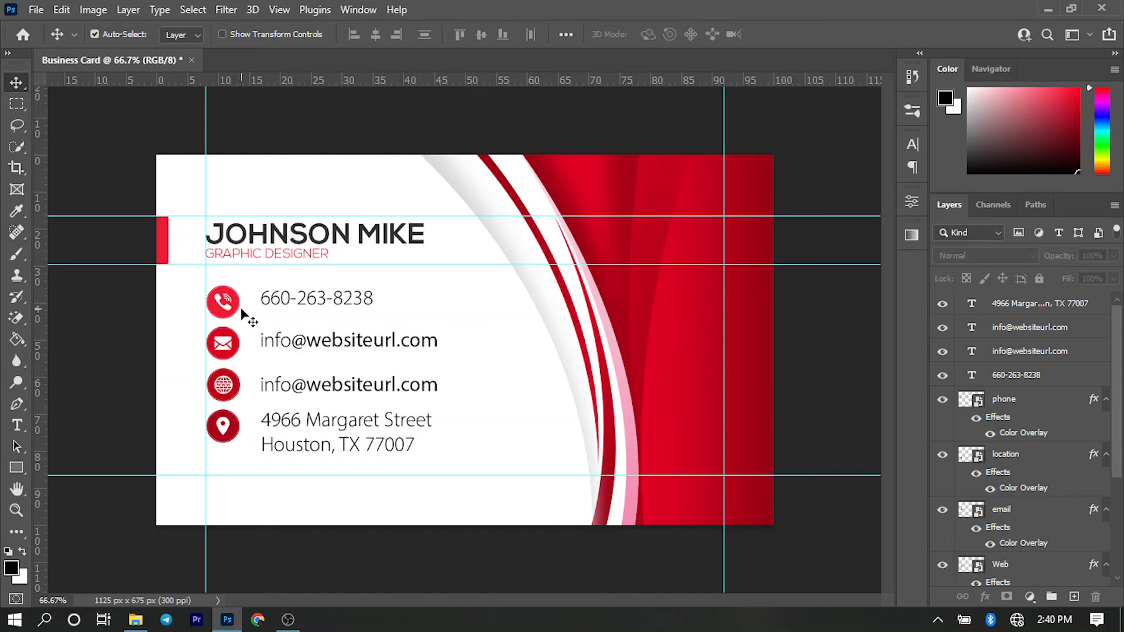
- Align the vertical centres of the phone number text with the phone icon, and of the email text with the email icon
{"action": "left_click", "coordinate": [235, 305]}
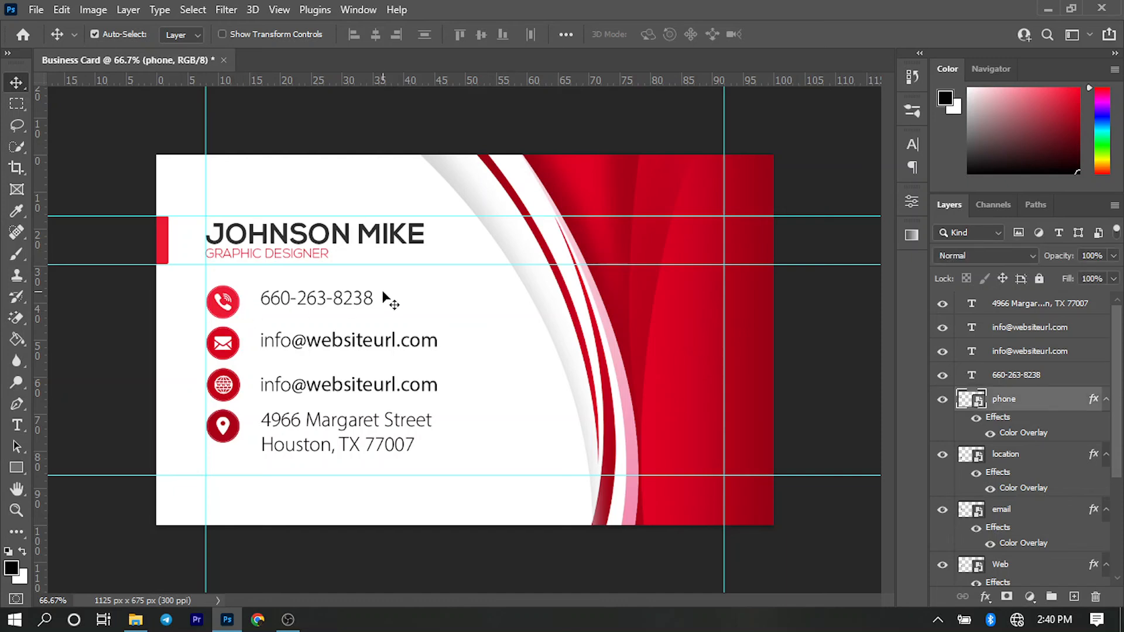
{"action": "left_click_drag", "start_coordinate": [310, 282], "coordinate": [232, 306]}
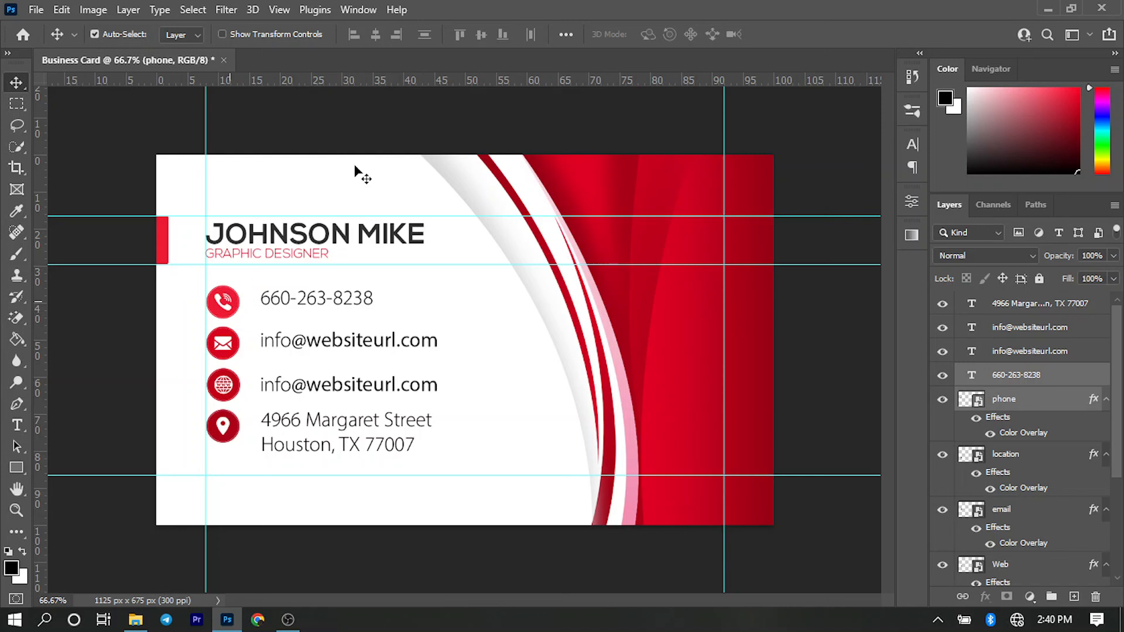
{"action": "left_click", "coordinate": [484, 36]}
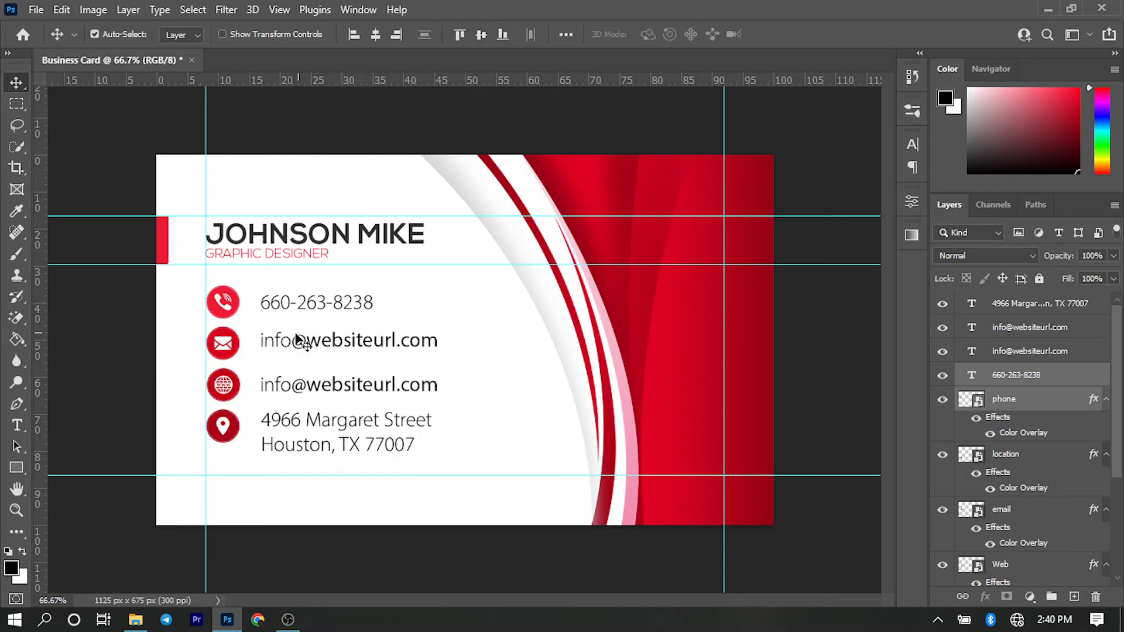
{"action": "left_click_drag", "start_coordinate": [263, 366], "coordinate": [212, 334]}
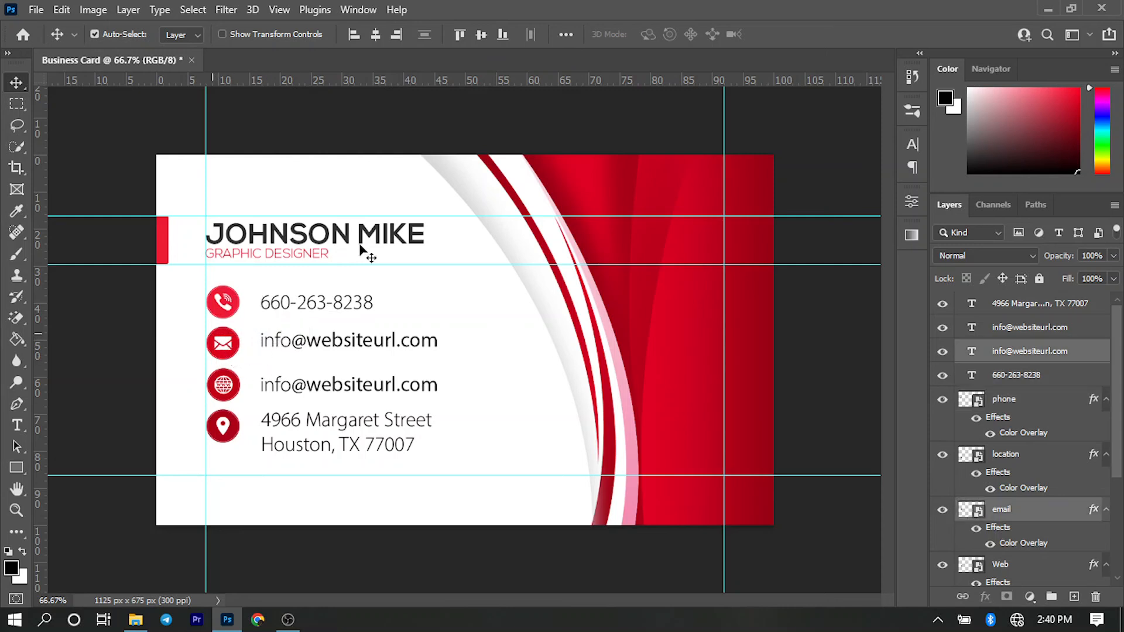
{"action": "left_click", "coordinate": [483, 33]}
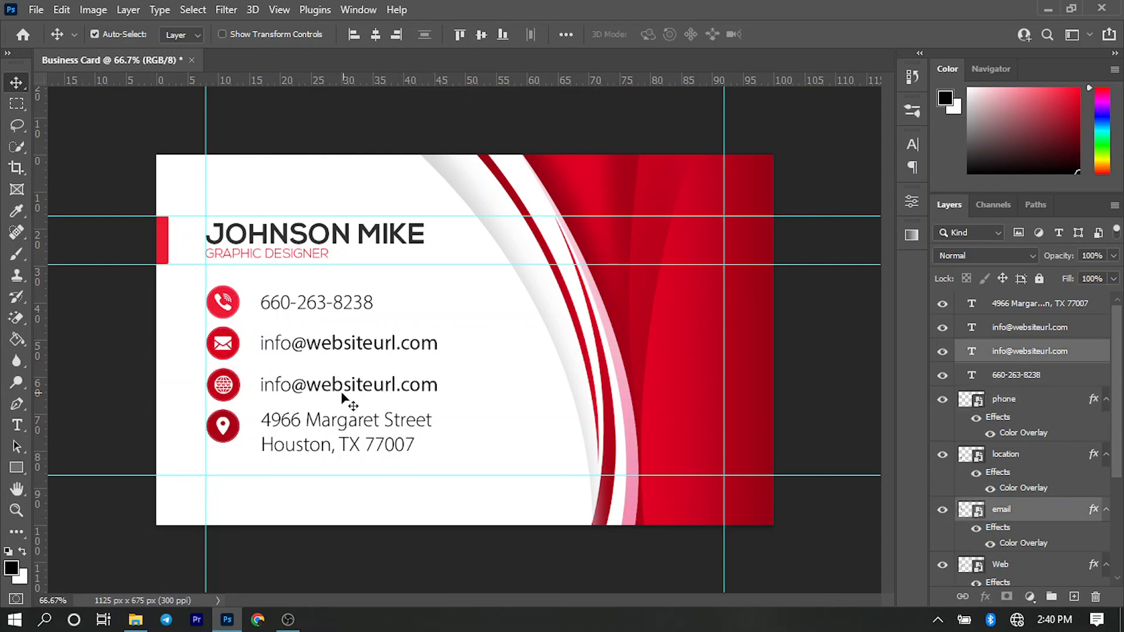
- Vertically centre the third text line on the Web icon and the two-line address with the location icon, and deselect them
{"action": "left_click_drag", "start_coordinate": [275, 400], "coordinate": [222, 401]}
{"action": "left_click_drag", "start_coordinate": [218, 382], "coordinate": [219, 383]}
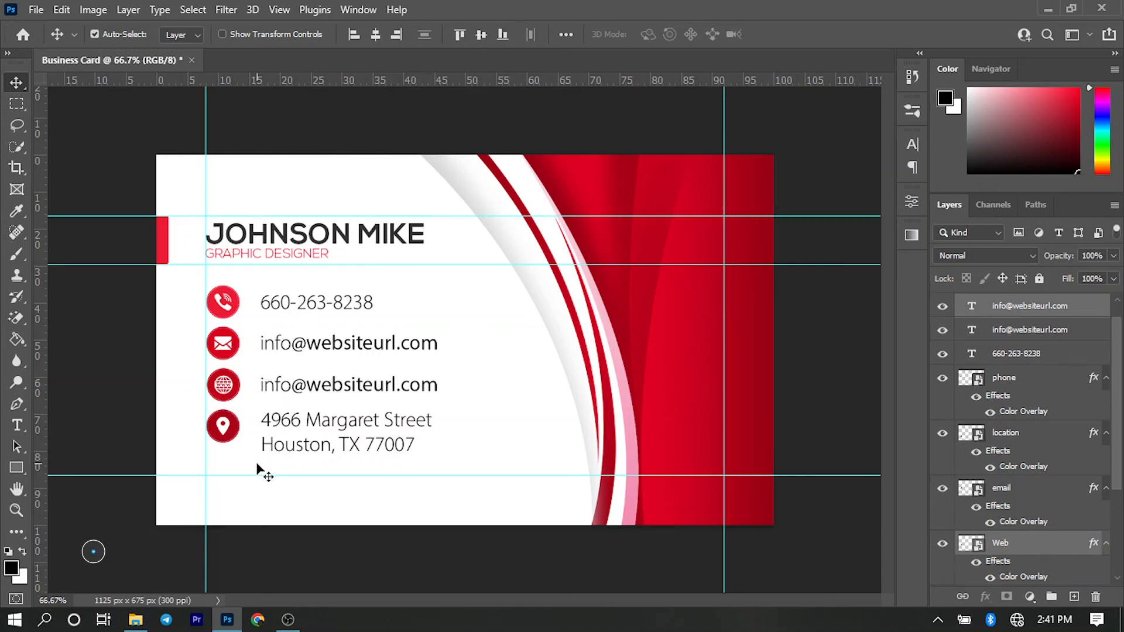
{"action": "mouse_move", "coordinate": [259, 464]}
{"action": "left_mouse_down"}
{"action": "mouse_move", "coordinate": [214, 430]}
{"action": "mouse_move", "coordinate": [271, 458]}
{"action": "left_mouse_up"}
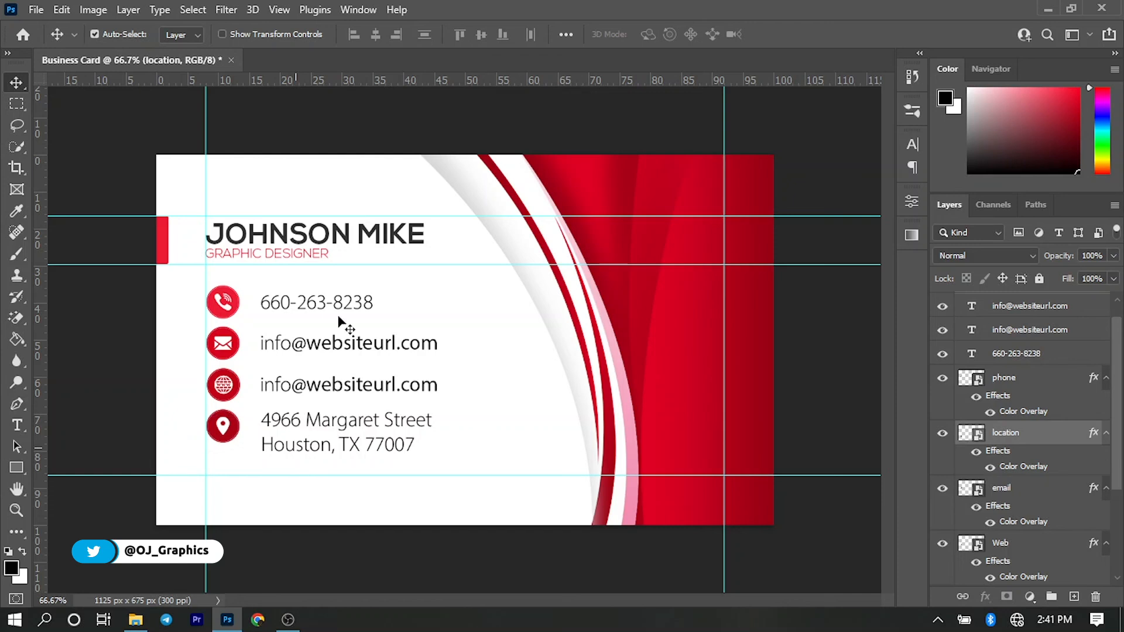
{"action": "left_click", "coordinate": [482, 34]}
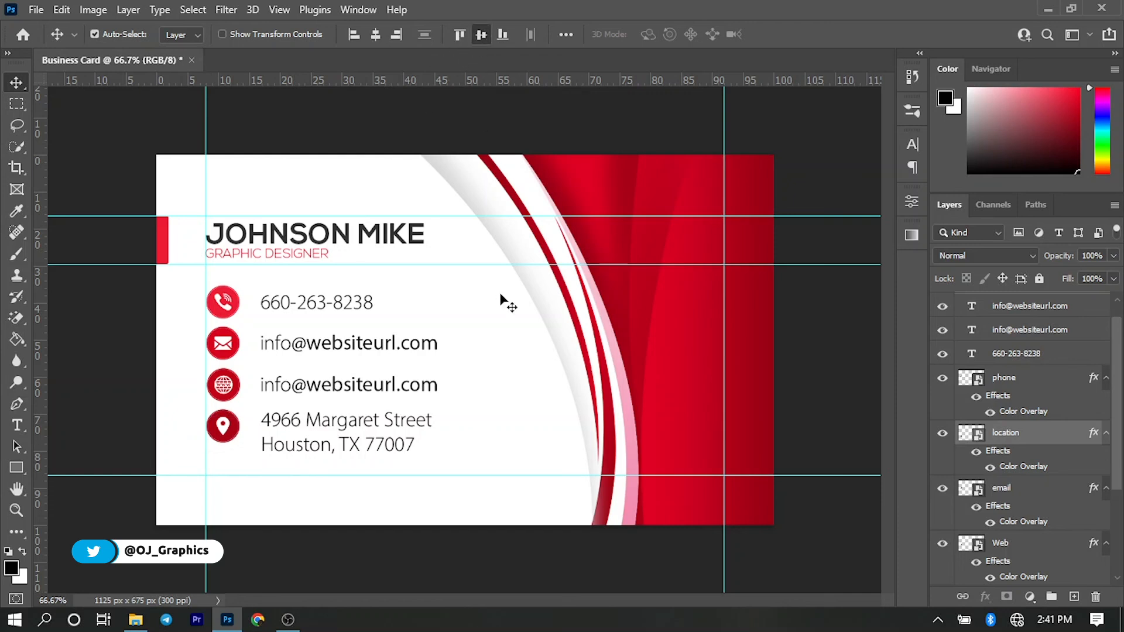
{"action": "left_click", "coordinate": [548, 356]}
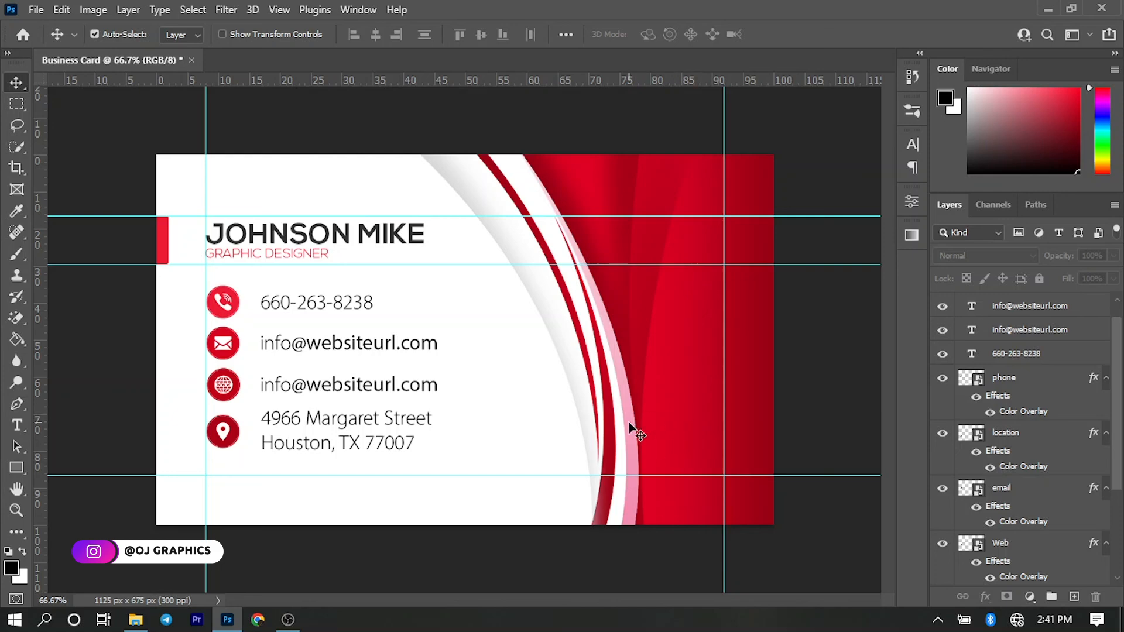
- Place Qr Code copy.png from the Resources folder on the card, scaled down into the lower corner of the red area inside the guides
{"action": "left_click", "coordinate": [136, 621]}
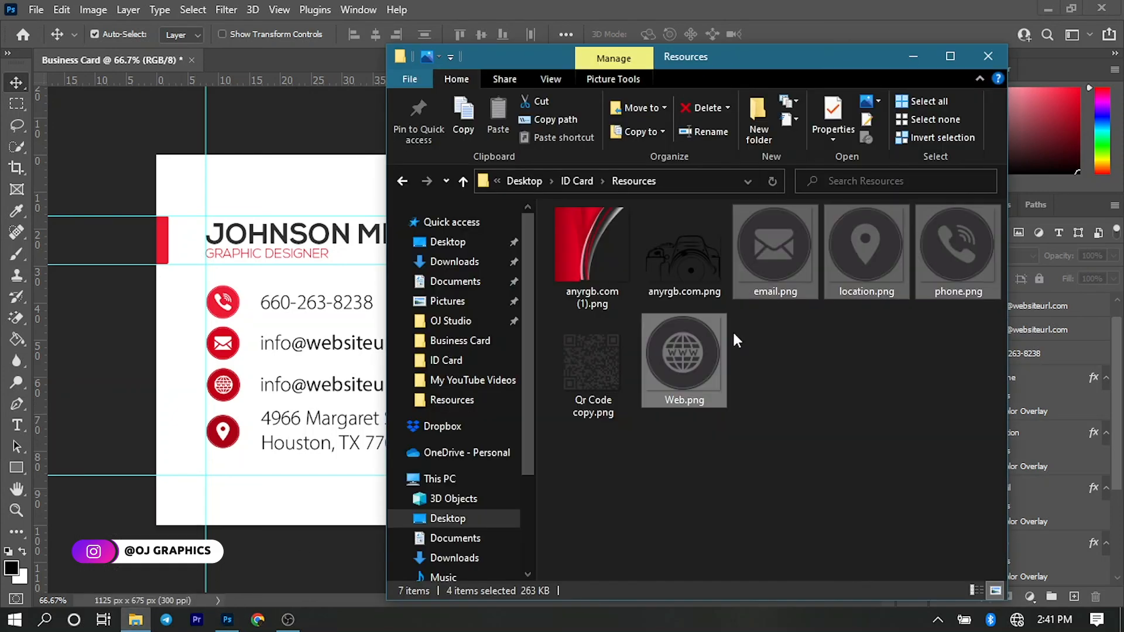
{"action": "left_click", "coordinate": [593, 370]}
{"action": "left_click_drag", "start_coordinate": [452, 440], "coordinate": [351, 448]}
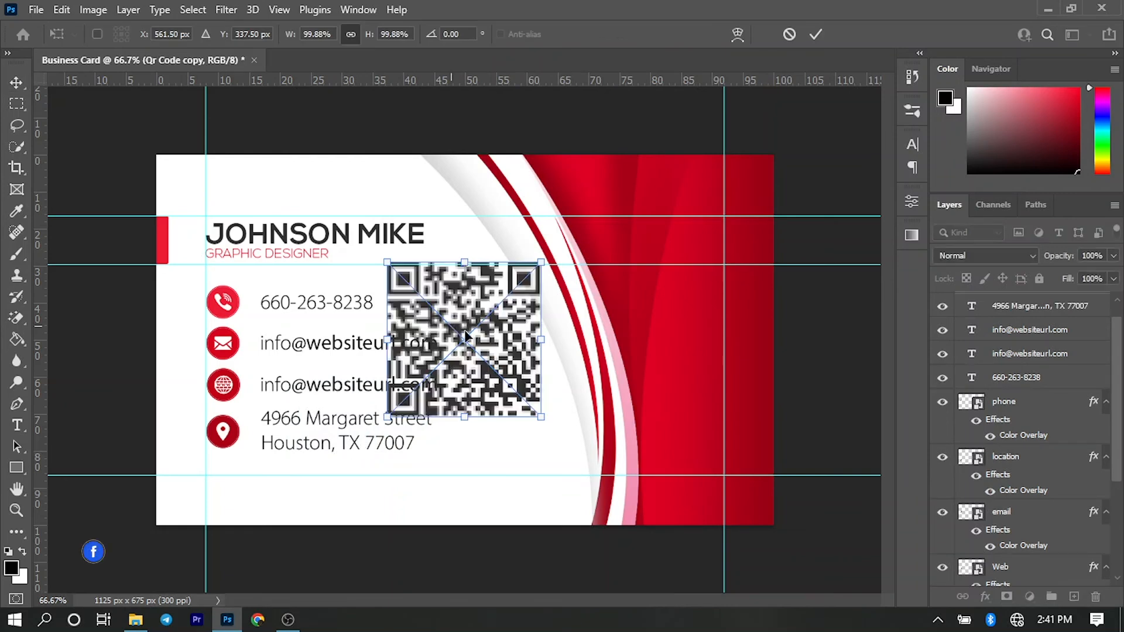
{"action": "left_click_drag", "start_coordinate": [457, 336], "coordinate": [639, 400]}
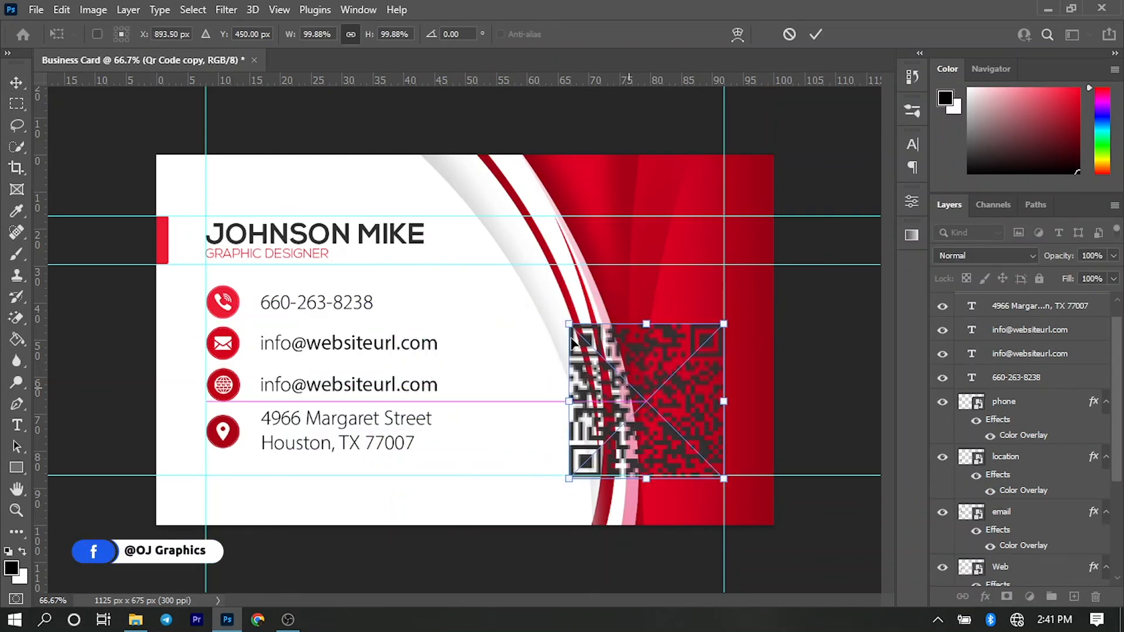
{"action": "left_click_drag", "start_coordinate": [568, 325], "coordinate": [689, 445]}
{"action": "key", "text": "Return"}
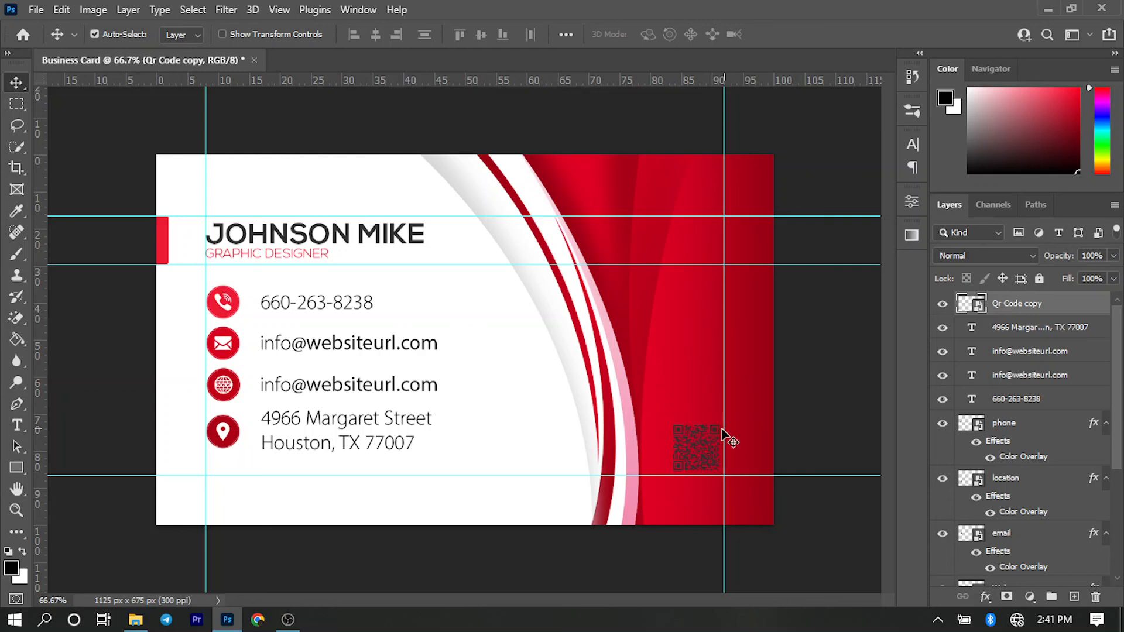
- Draw a white 102 by 102 px square without stroke over the QR code, and move the QR code layer above it
{"action": "left_click", "coordinate": [15, 468]}
{"action": "left_click", "coordinate": [185, 34]}
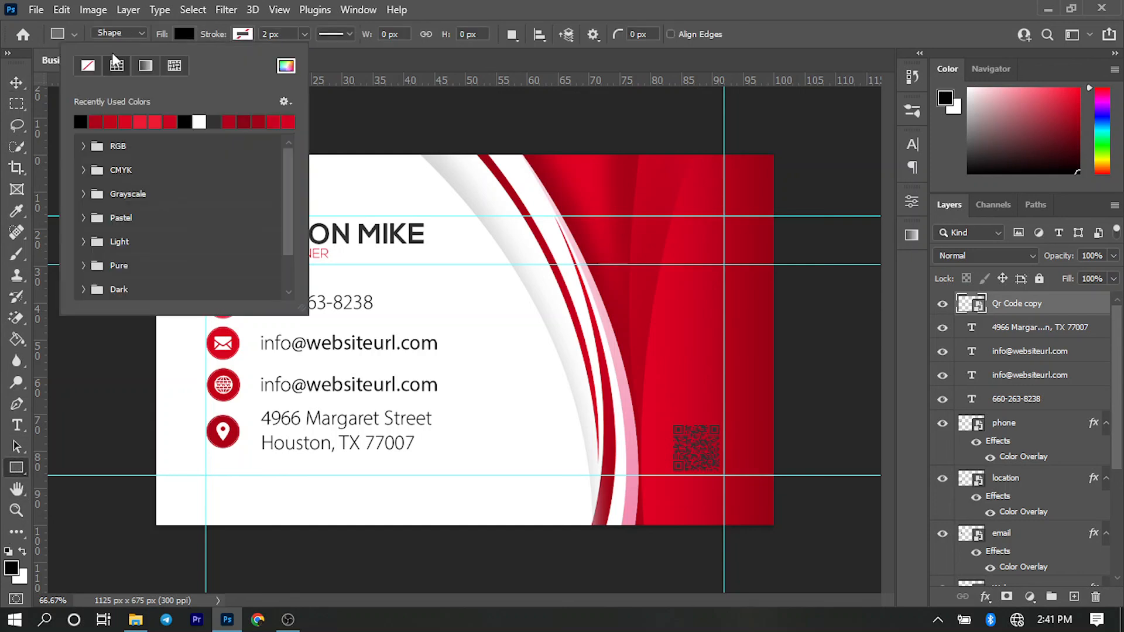
{"action": "left_click", "coordinate": [199, 122]}
{"action": "left_click", "coordinate": [600, 7]}
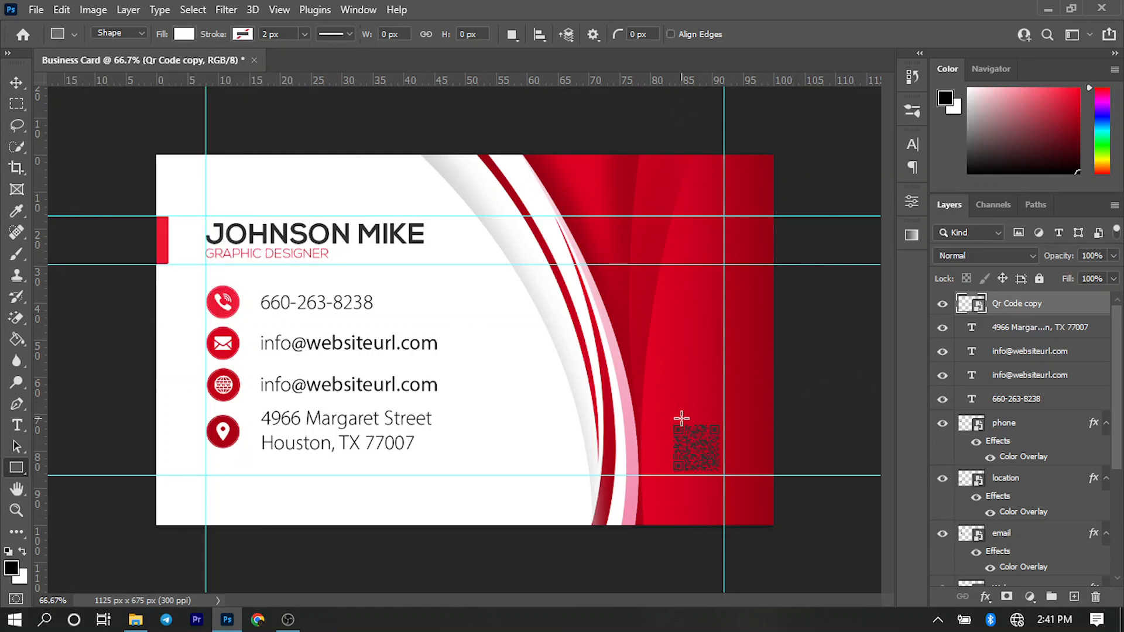
{"action": "left_click_drag", "start_coordinate": [667, 419], "coordinate": [720, 476]}
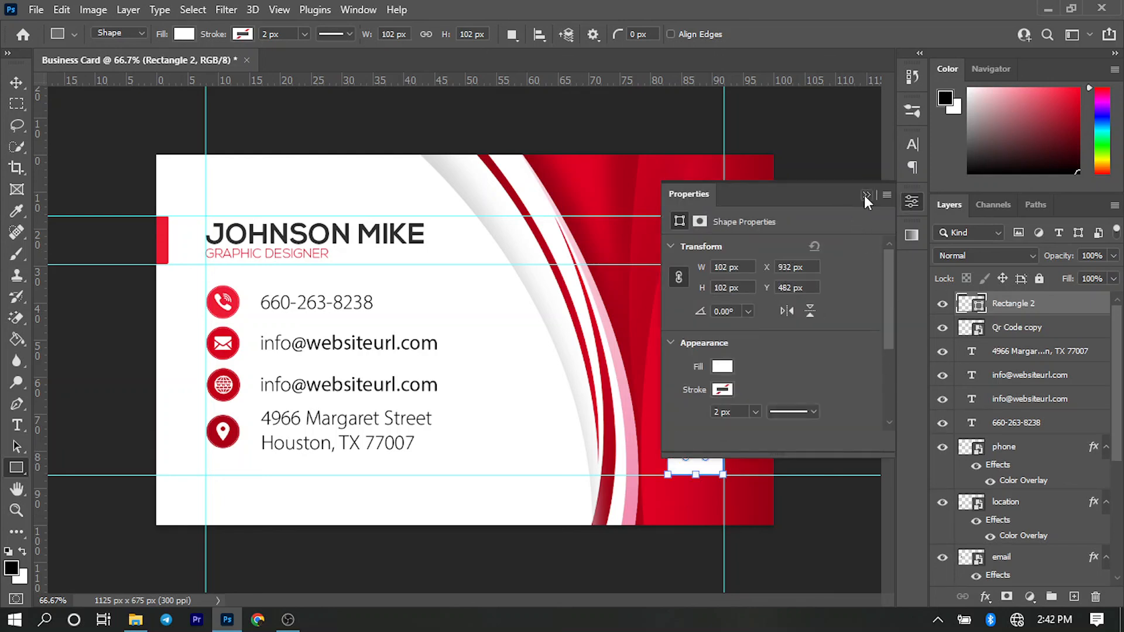
{"action": "left_click", "coordinate": [865, 195]}
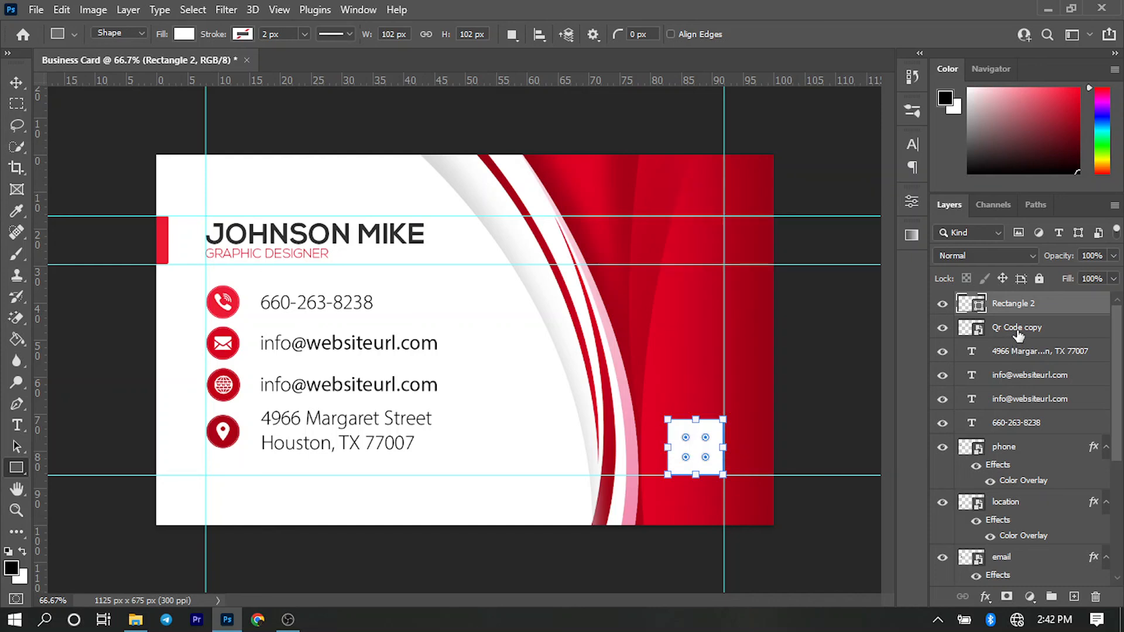
{"action": "left_click_drag", "start_coordinate": [1019, 335], "coordinate": [1016, 303]}
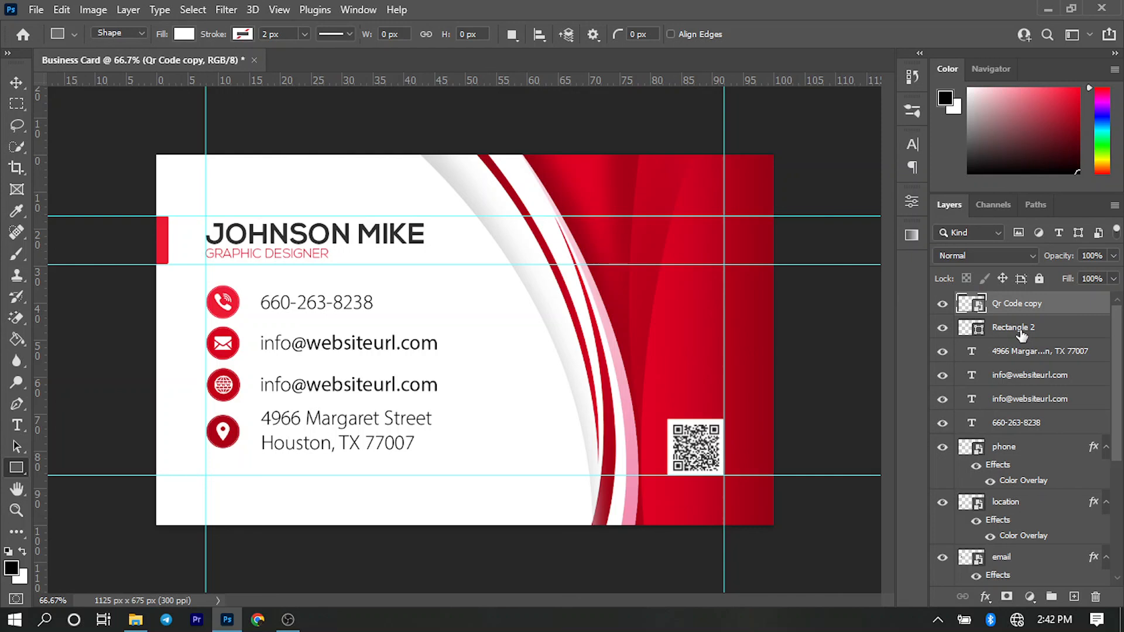
- Align the QR code and the white square on their vertical and horizontal centres, and deselect them
{"action": "left_click", "coordinate": [1022, 332], "text": "shift"}
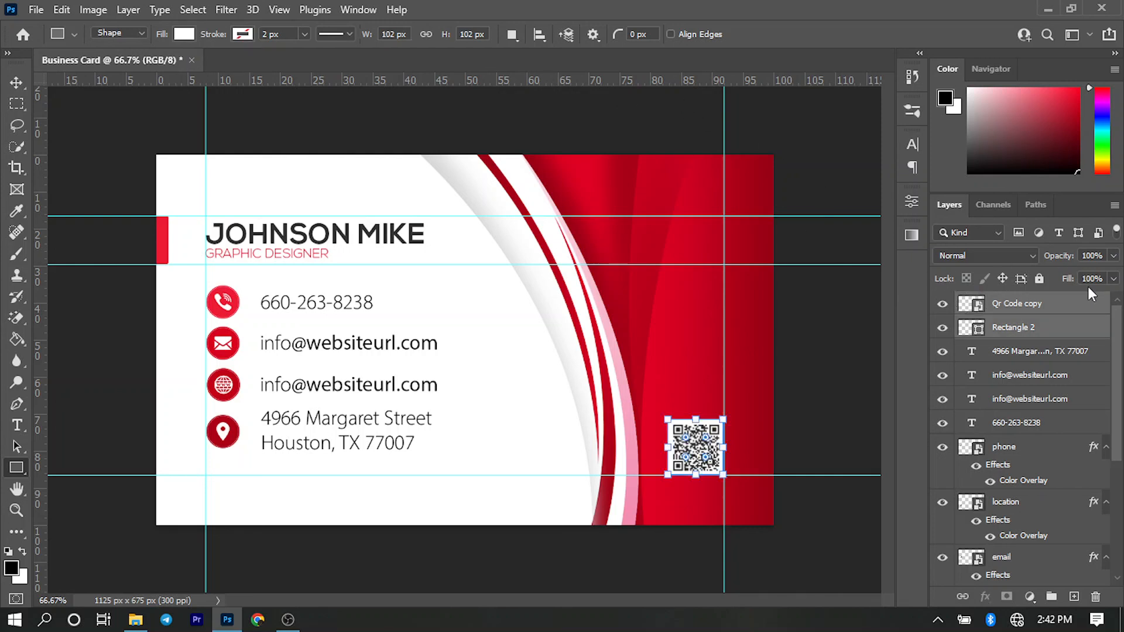
{"action": "key", "text": "v"}
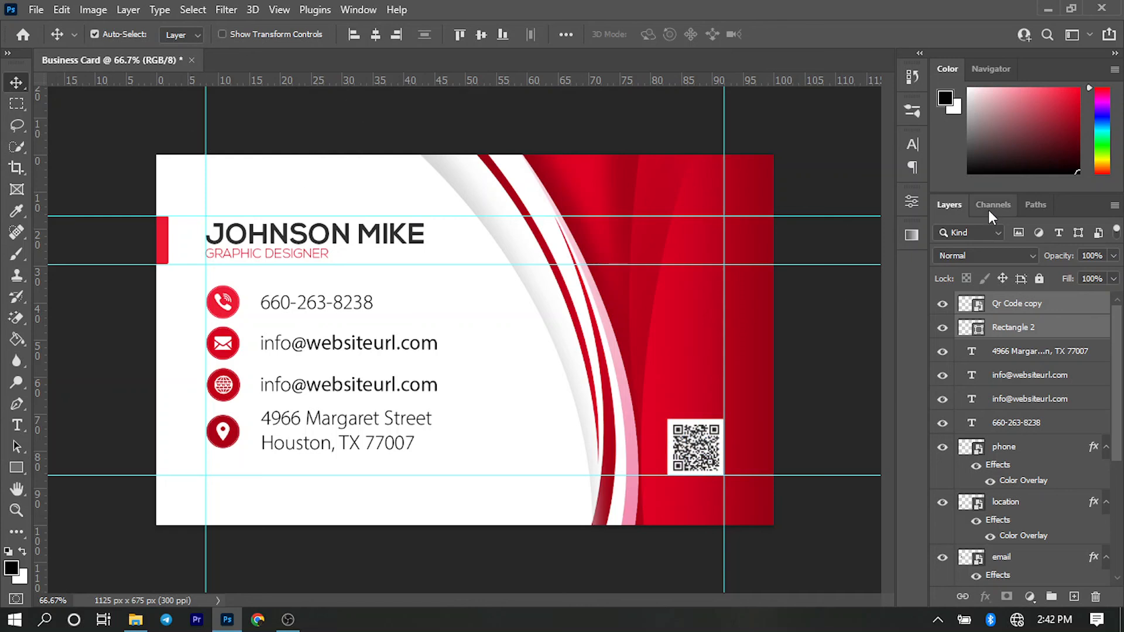
{"action": "left_click", "coordinate": [1025, 332]}
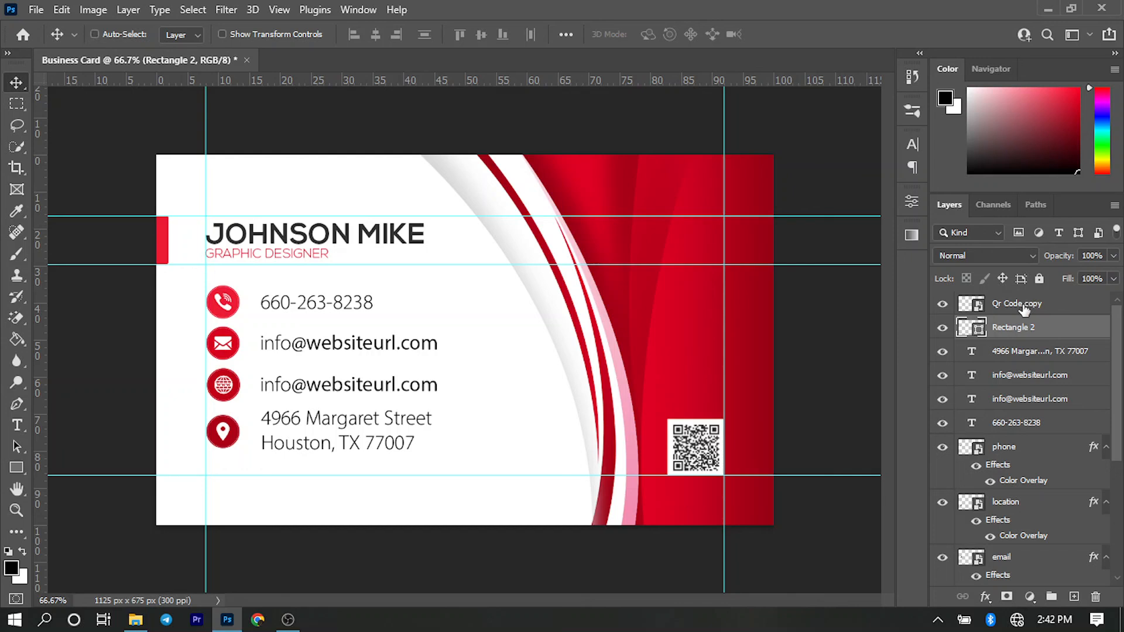
{"action": "left_click", "coordinate": [1023, 309], "text": "ctrl"}
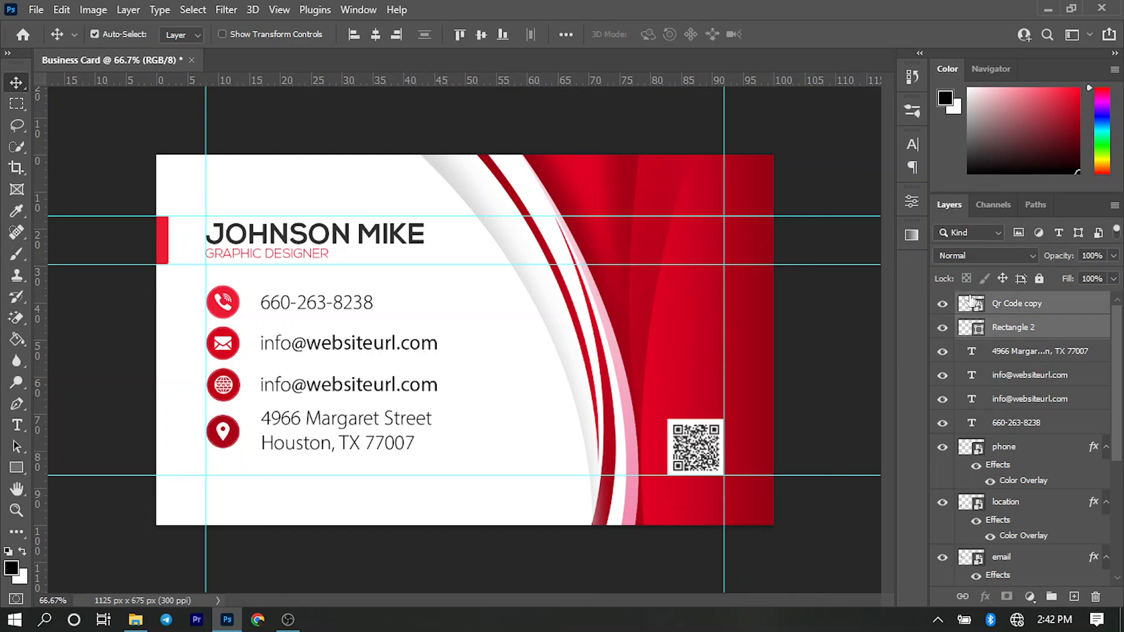
{"action": "left_click", "coordinate": [481, 35]}
{"action": "left_click", "coordinate": [375, 34]}
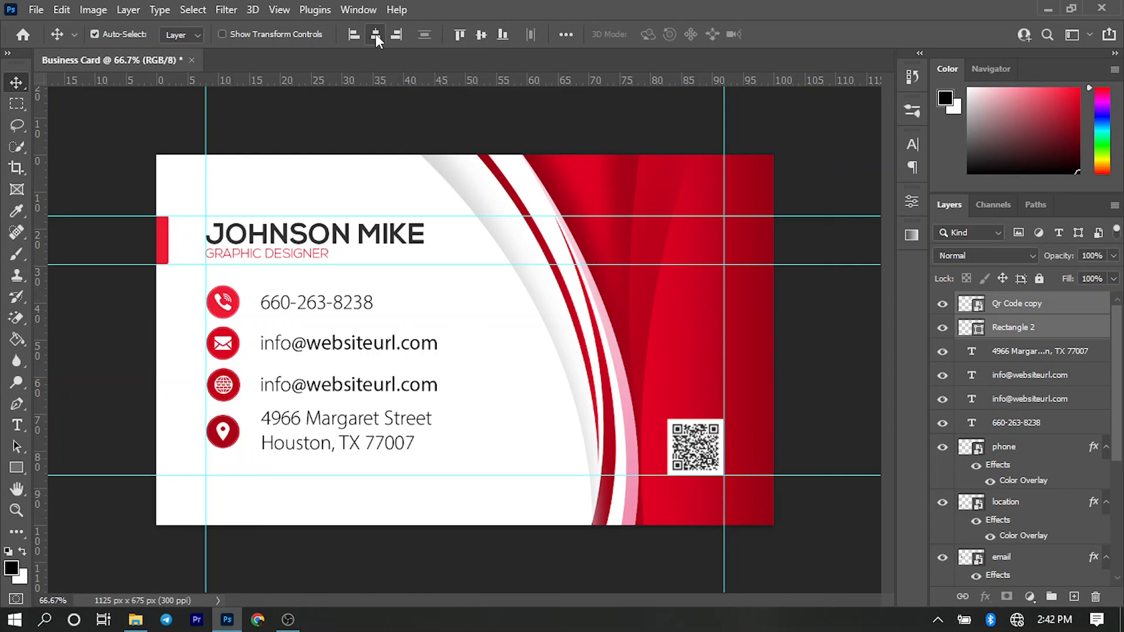
{"action": "left_click", "coordinate": [820, 377]}
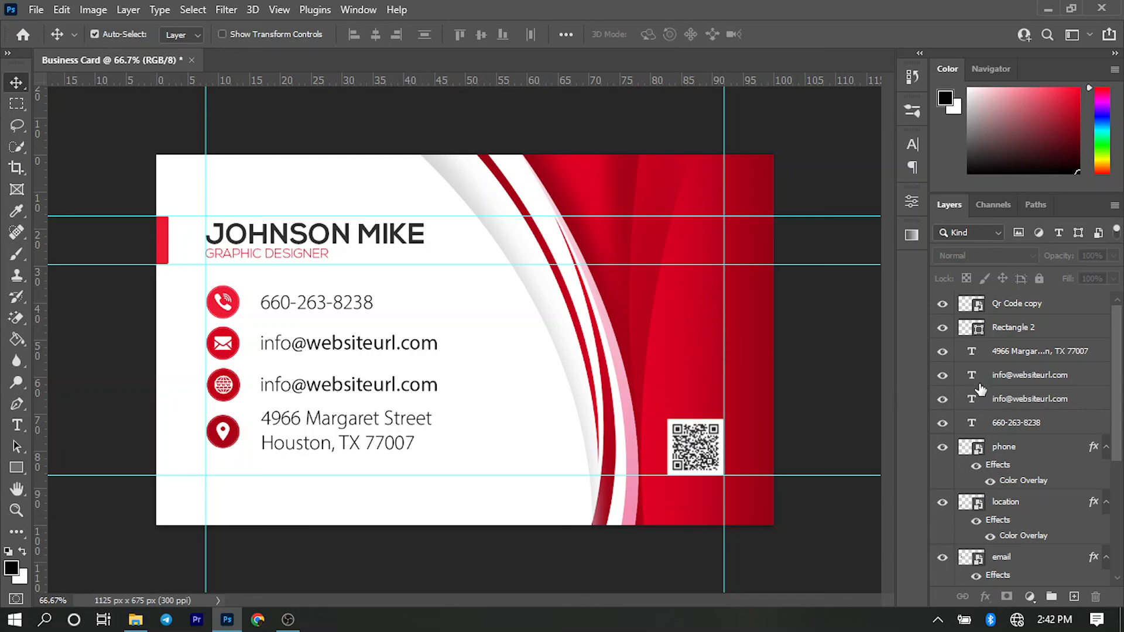
- Try recolouring the red wave image with a Hue/Saturation adjustment layer clipped to it, with Hue set to +25
{"action": "scroll", "coordinate": [984, 389], "scroll_direction": "down", "scroll_amount": 4}
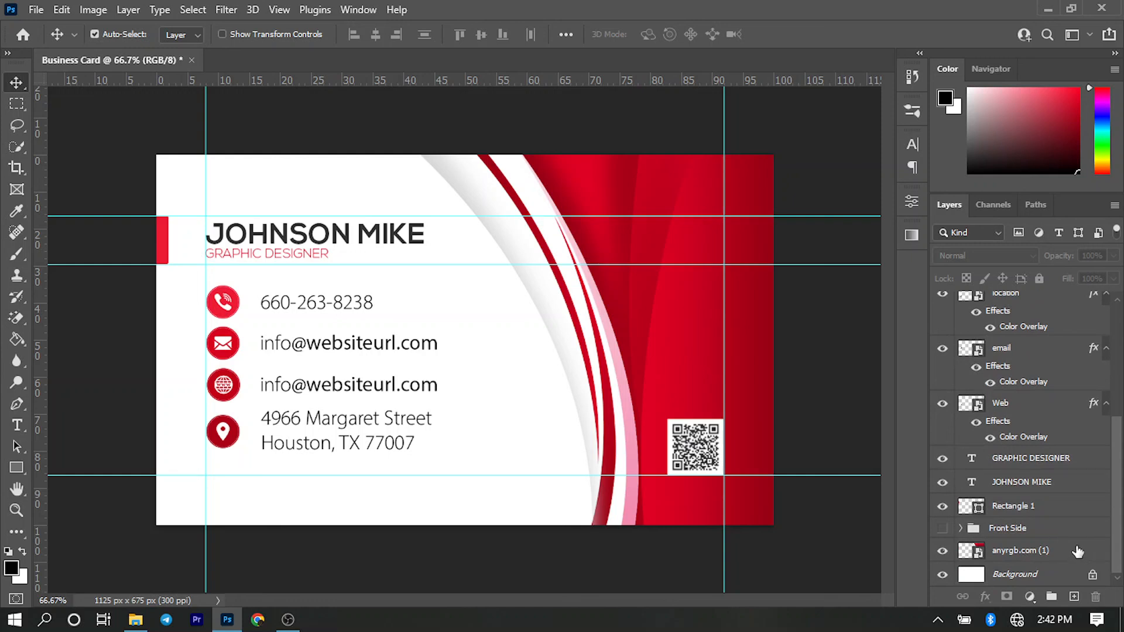
{"action": "left_click", "coordinate": [661, 346]}
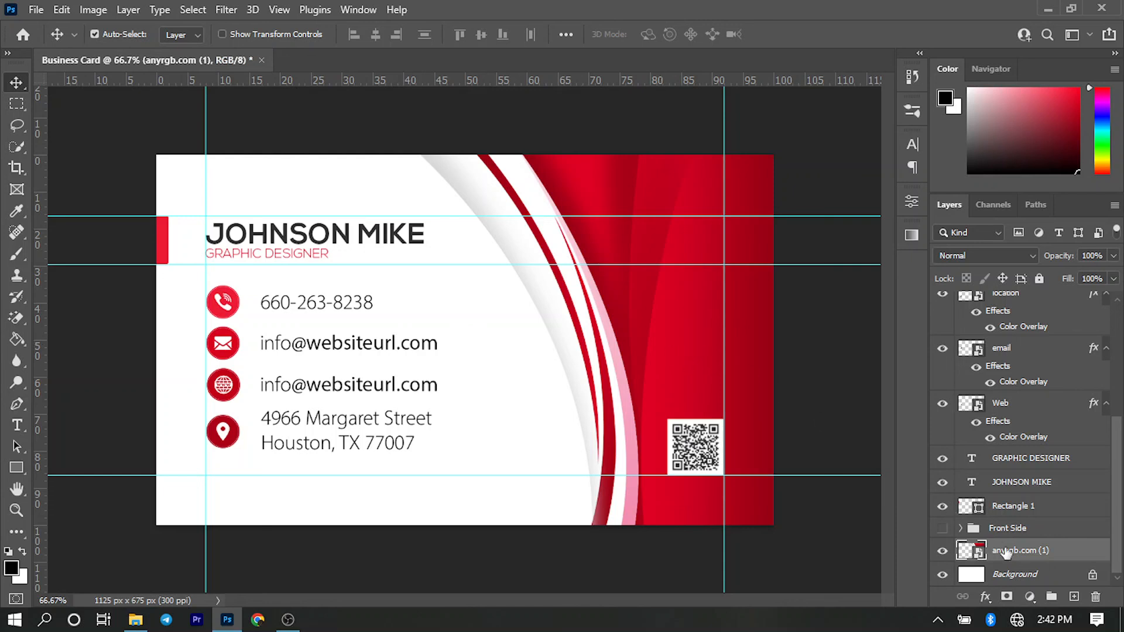
{"action": "left_click", "coordinate": [1032, 597]}
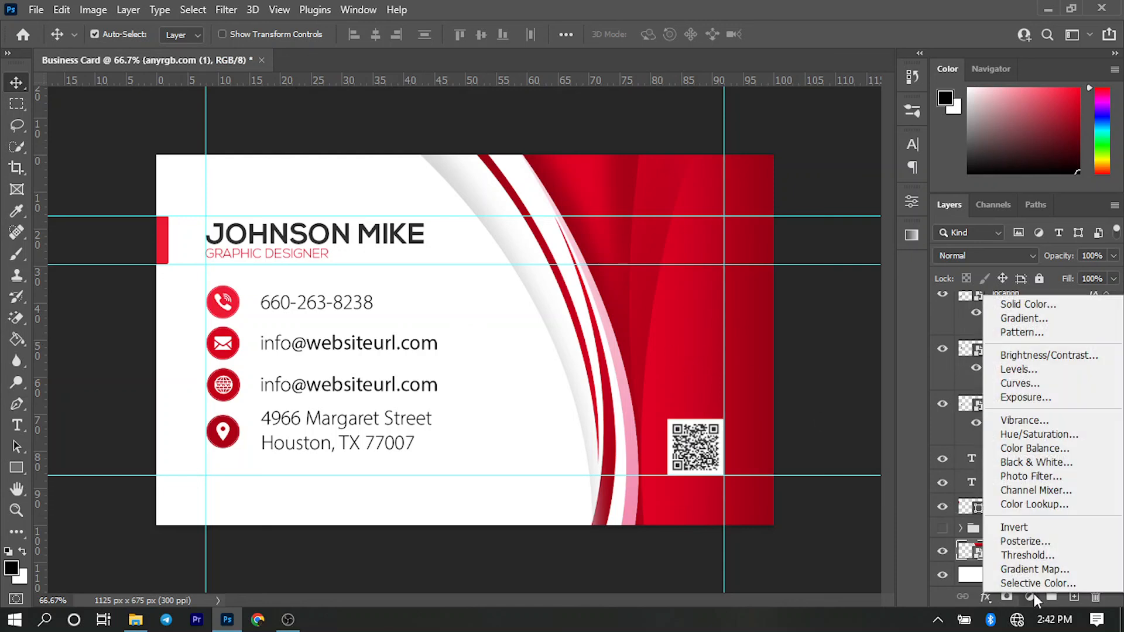
{"action": "left_click", "coordinate": [1052, 437]}
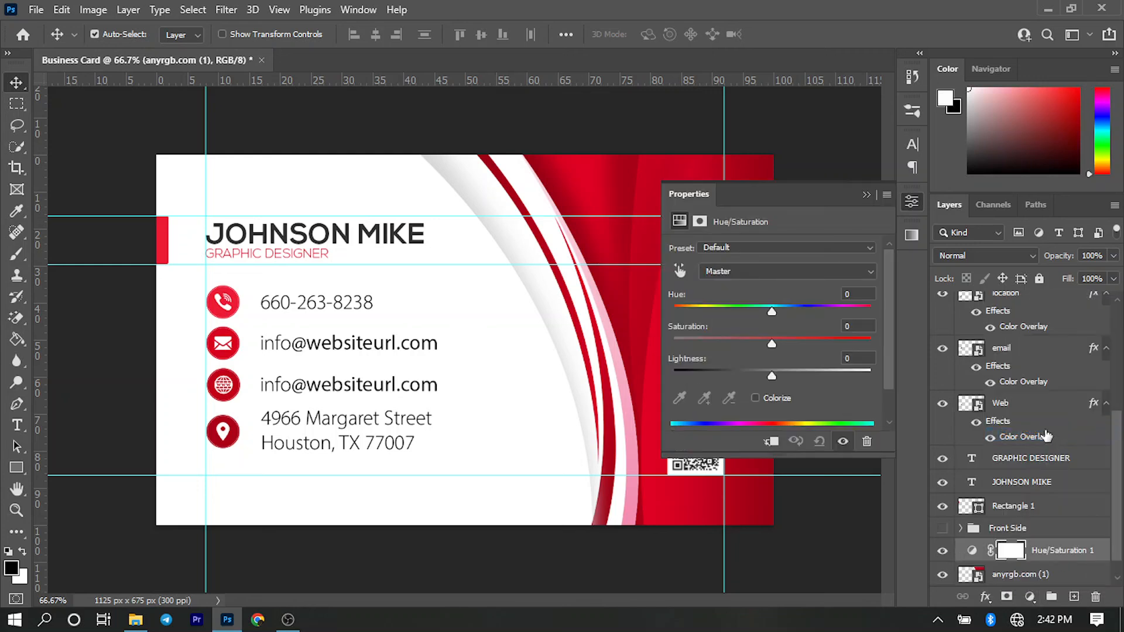
{"action": "scroll", "coordinate": [1052, 529], "scroll_direction": "down", "scroll_amount": 1}
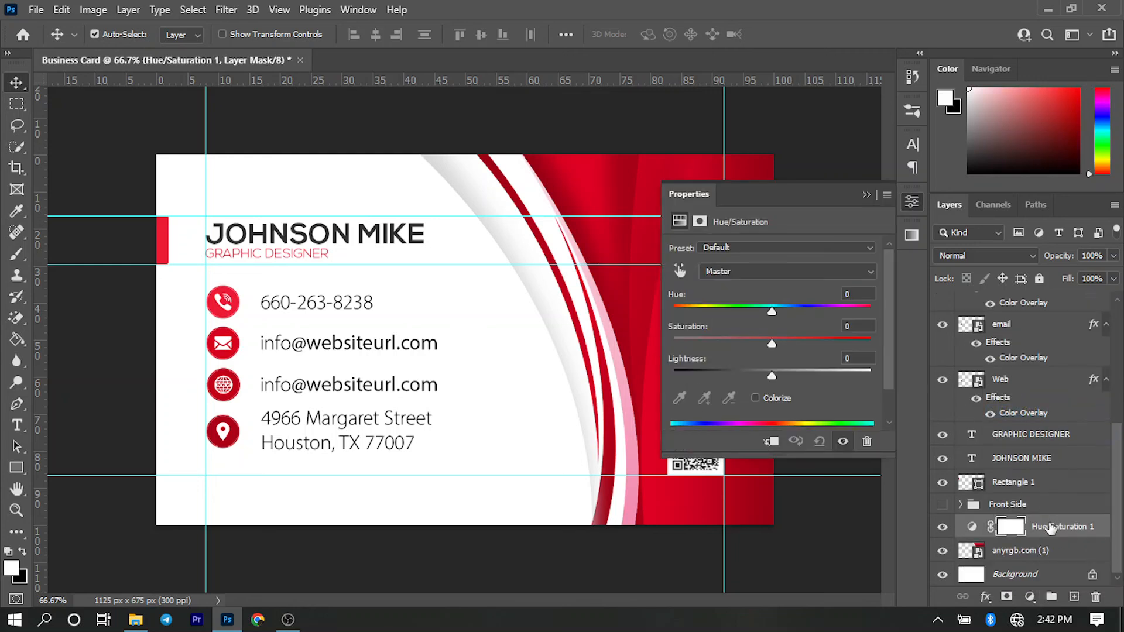
{"action": "left_click", "coordinate": [1016, 537], "text": "alt"}
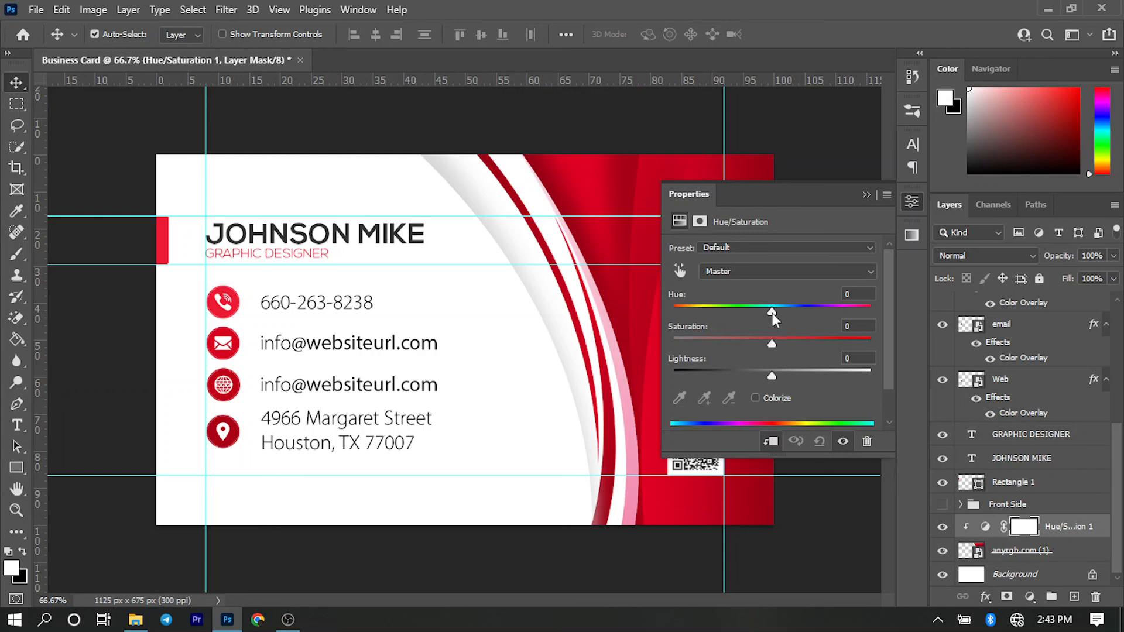
{"action": "left_click_drag", "start_coordinate": [772, 314], "coordinate": [796, 311]}
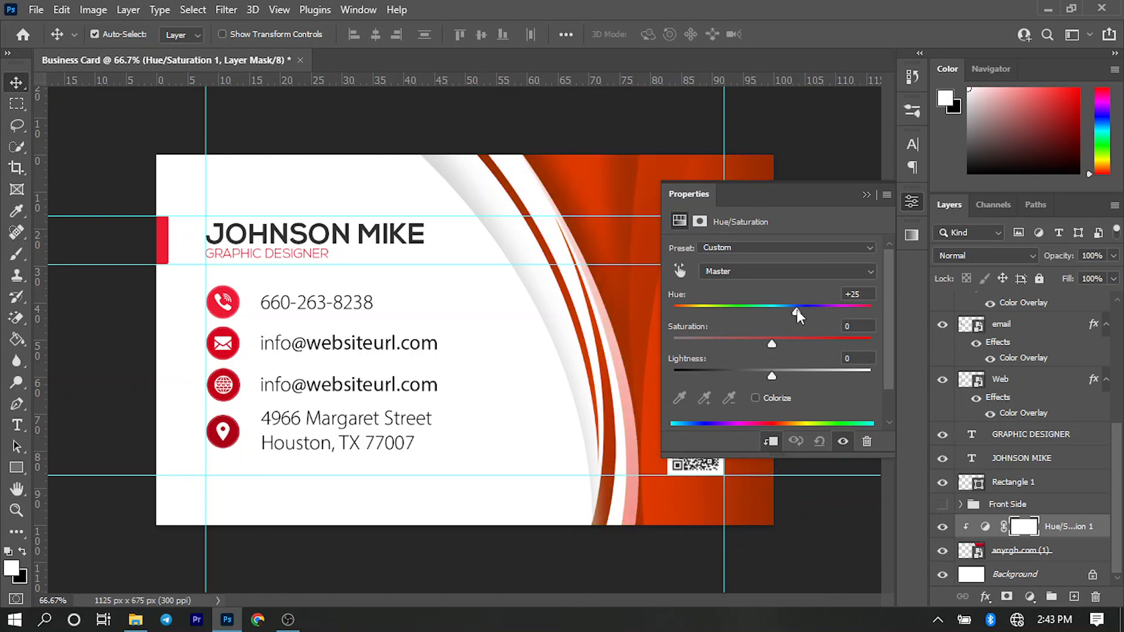
{"action": "left_click", "coordinate": [865, 194]}
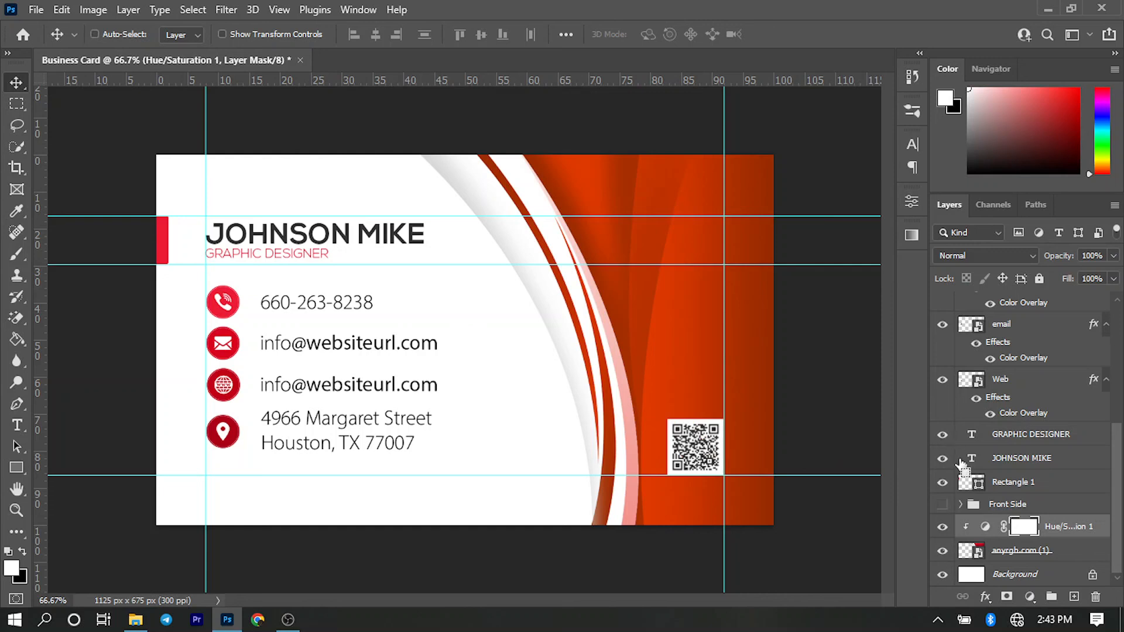
- Undo the hue change, the clipping and the Hue/Saturation adjustment layer
{"action": "key", "text": "ctrl+z"}
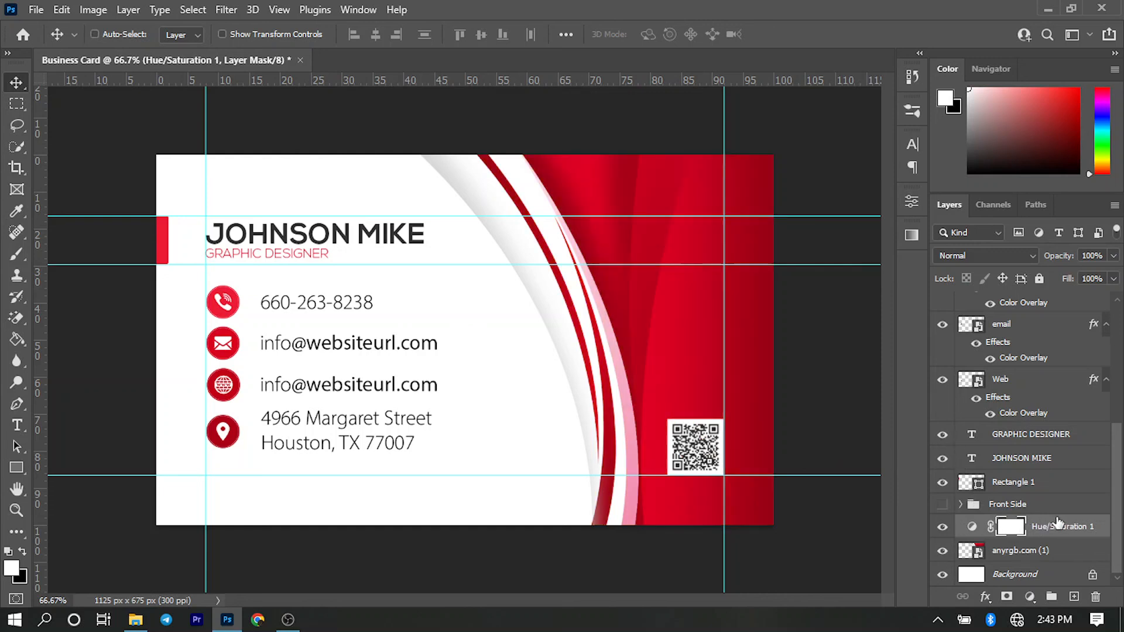
{"action": "key", "text": "ctrl+z"}
{"action": "scroll", "coordinate": [983, 386], "scroll_direction": "down", "scroll_amount": 5}
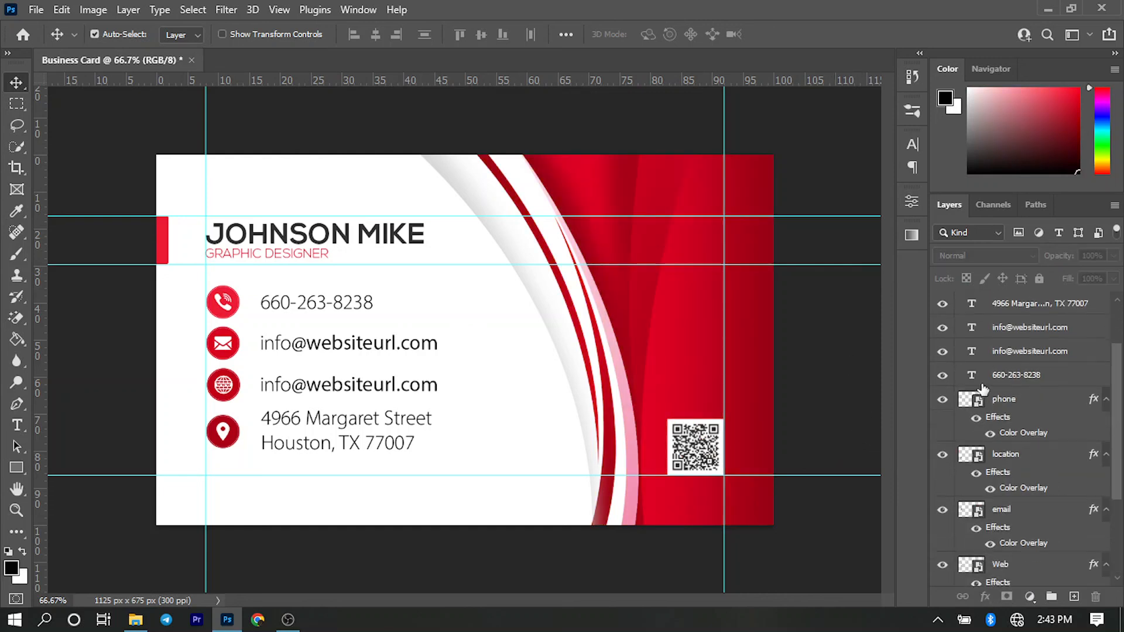